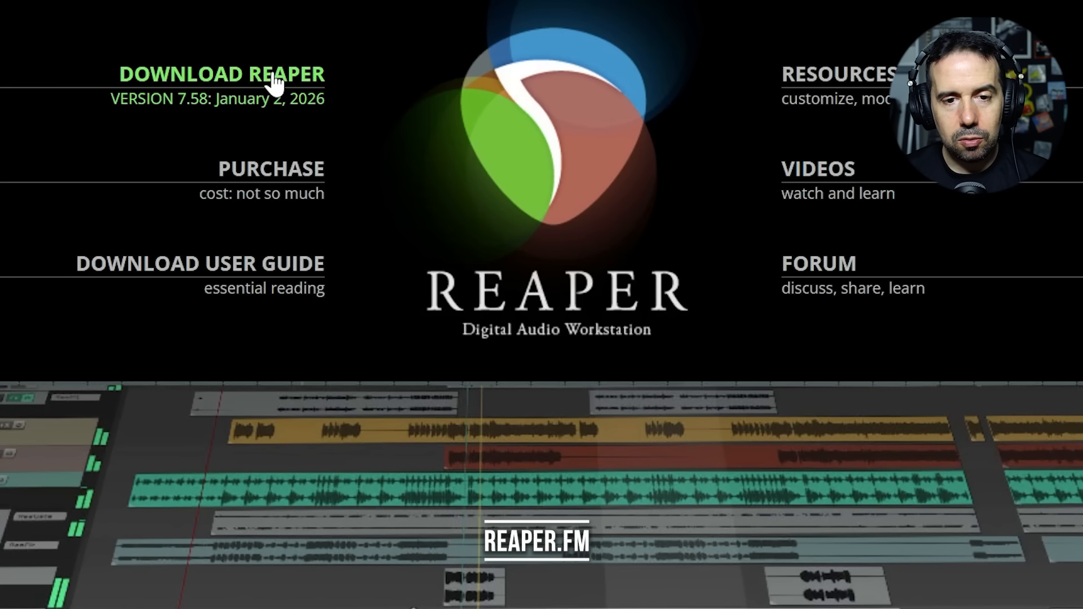
Step: Download the Windows x64 installer of REAPER 7.58 from the reaper.fm download page
{"action": "left_click", "coordinate": [310, 89]}
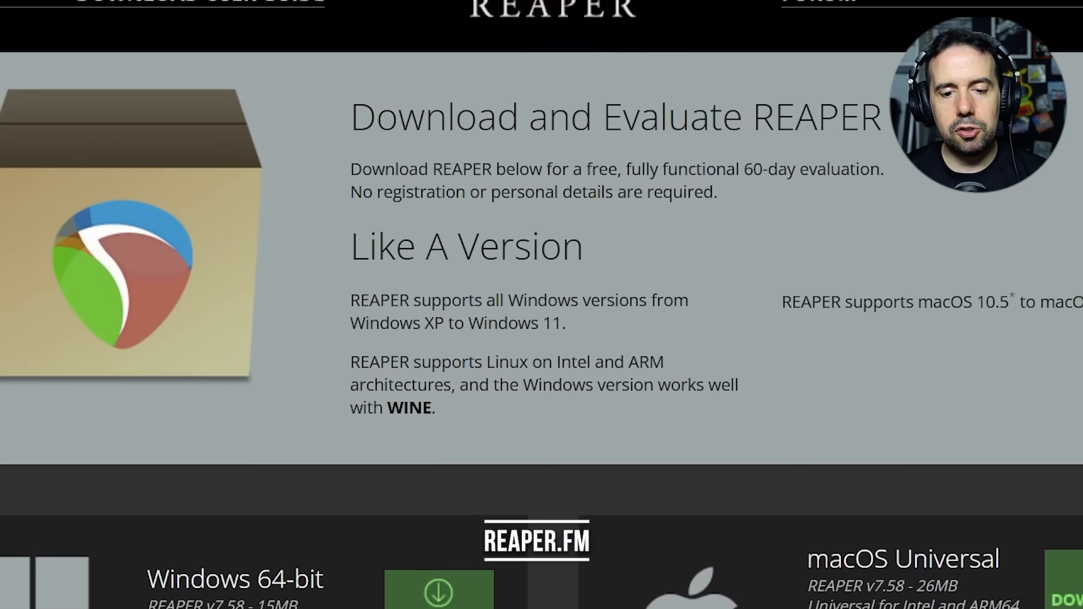
{"action": "scroll", "coordinate": [542, 304], "scroll_direction": "down", "scroll_amount": 5}
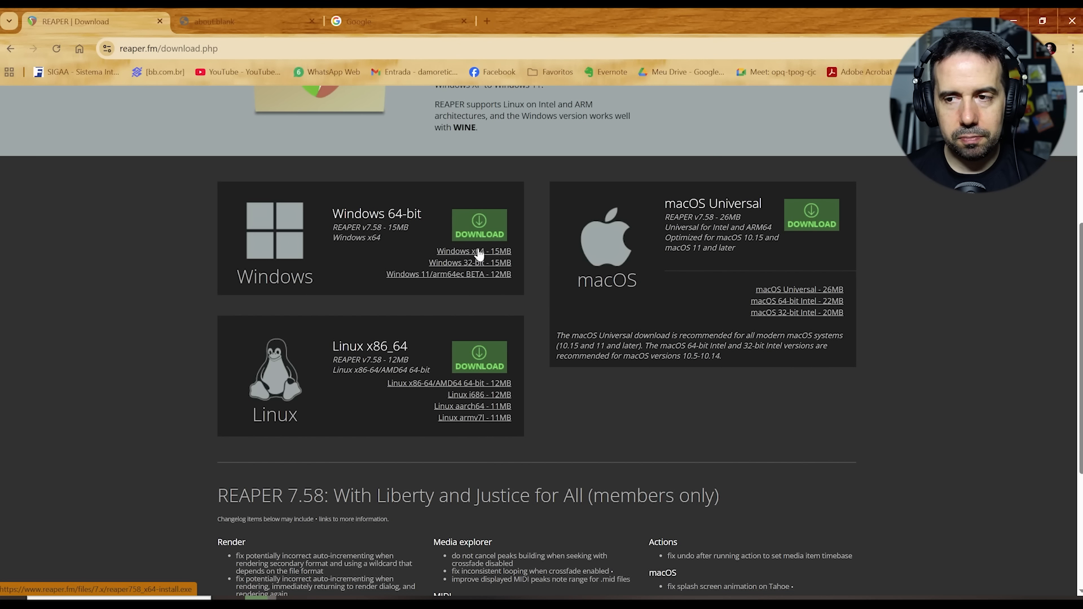
{"action": "left_click", "coordinate": [478, 251]}
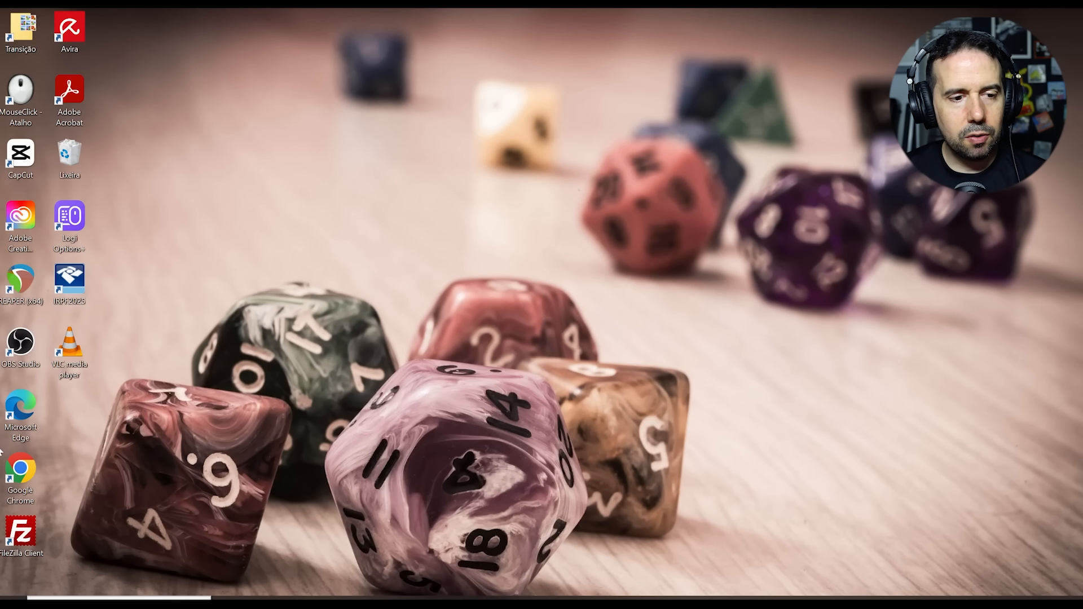
Step: Launch REAPER and choose ASIO as the audio system in its audio device settings
{"action": "double_click", "coordinate": [23, 280]}
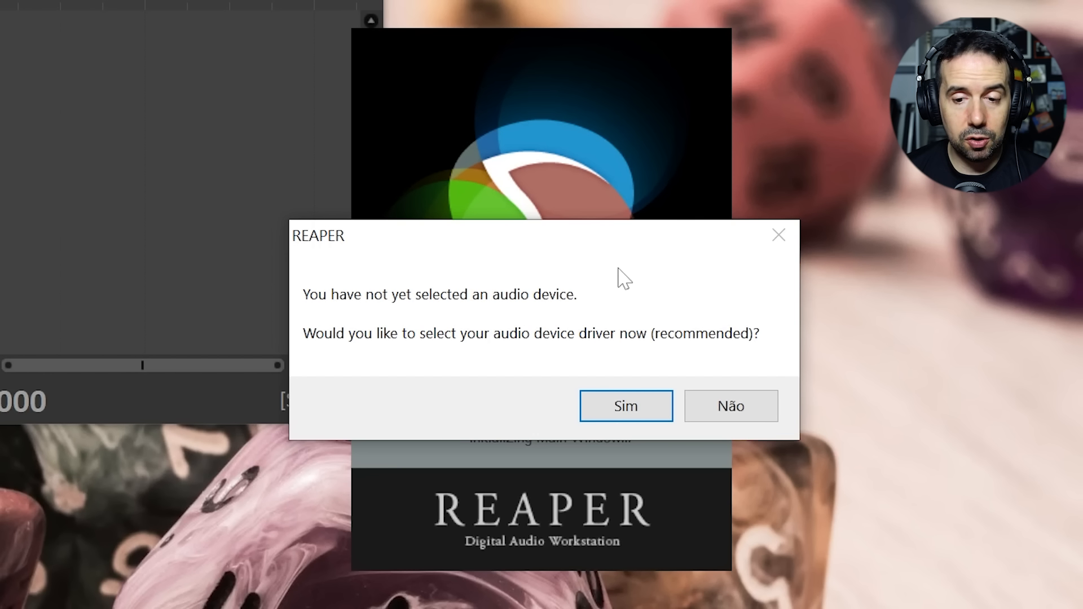
{"action": "left_click", "coordinate": [642, 406]}
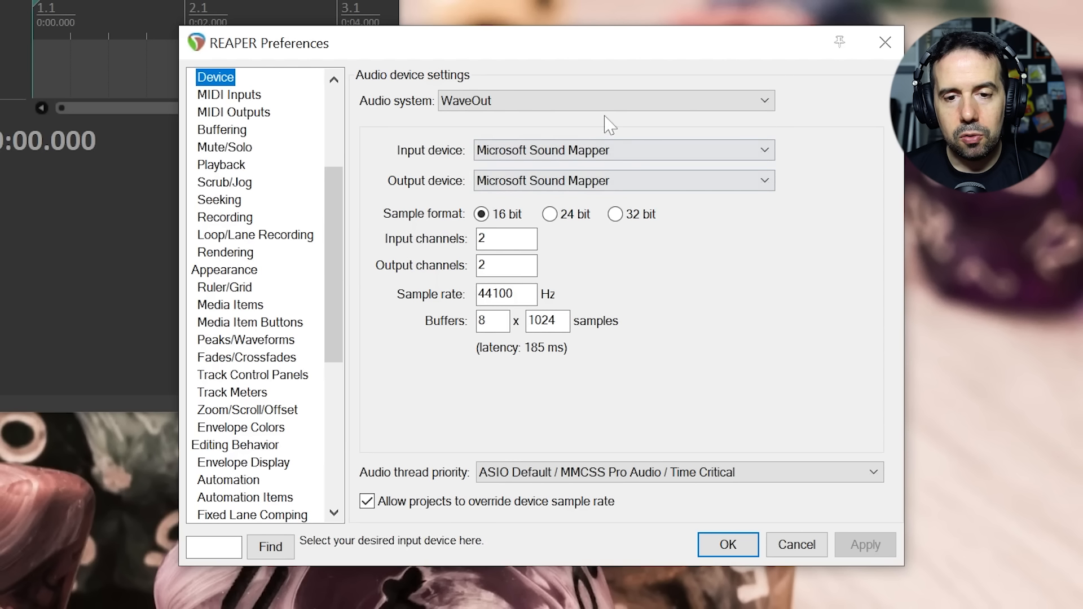
{"action": "left_click", "coordinate": [558, 102]}
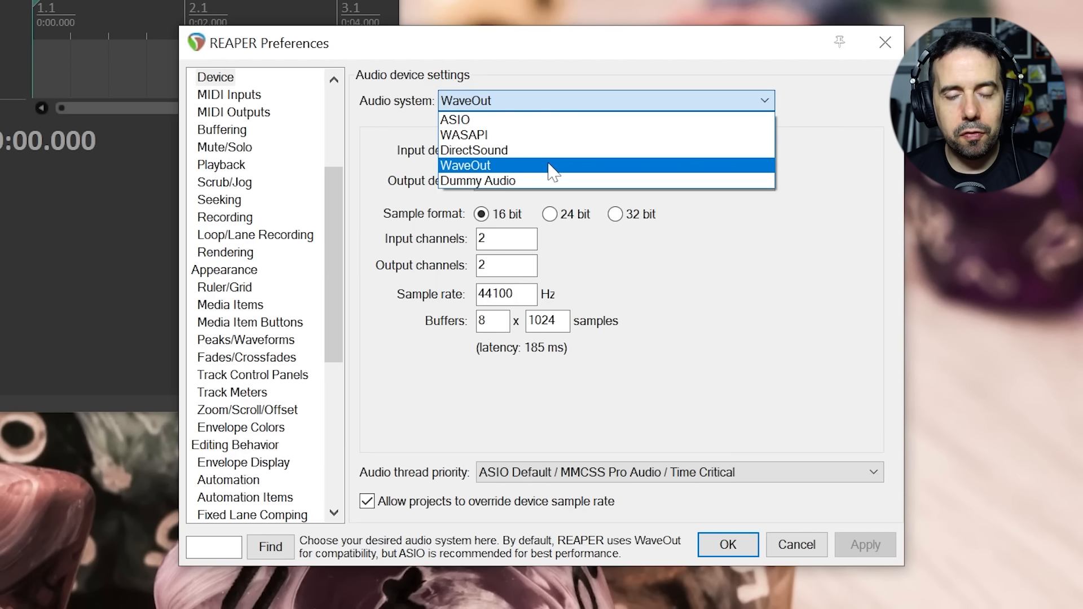
{"action": "left_click", "coordinate": [566, 121]}
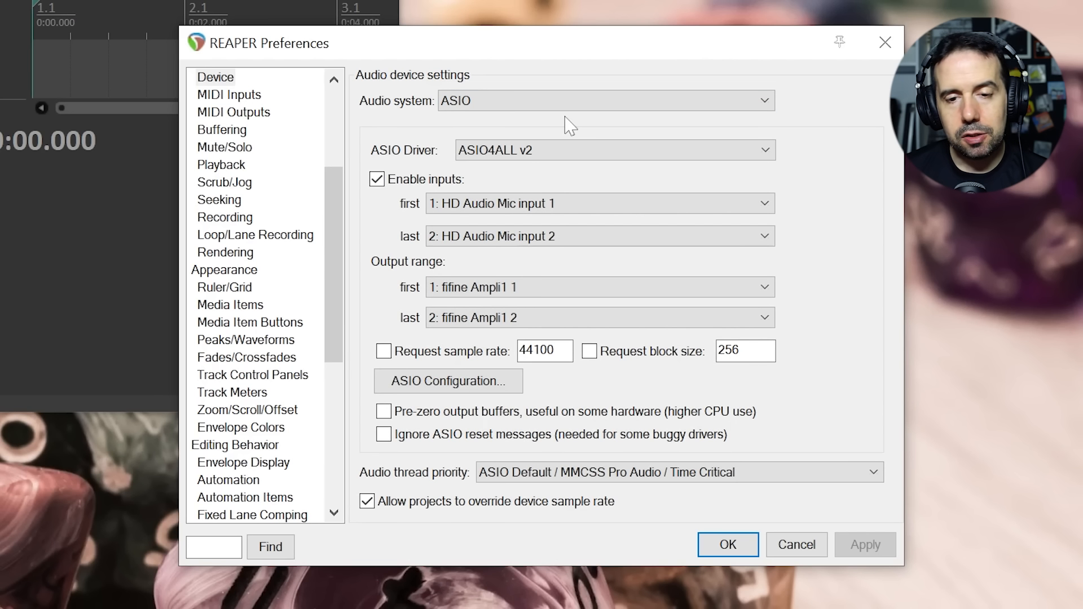
Step: Try the WaveOut and DirectSound audio systems, then return to ASIO and check the available ASIO drivers
{"action": "left_click", "coordinate": [586, 106]}
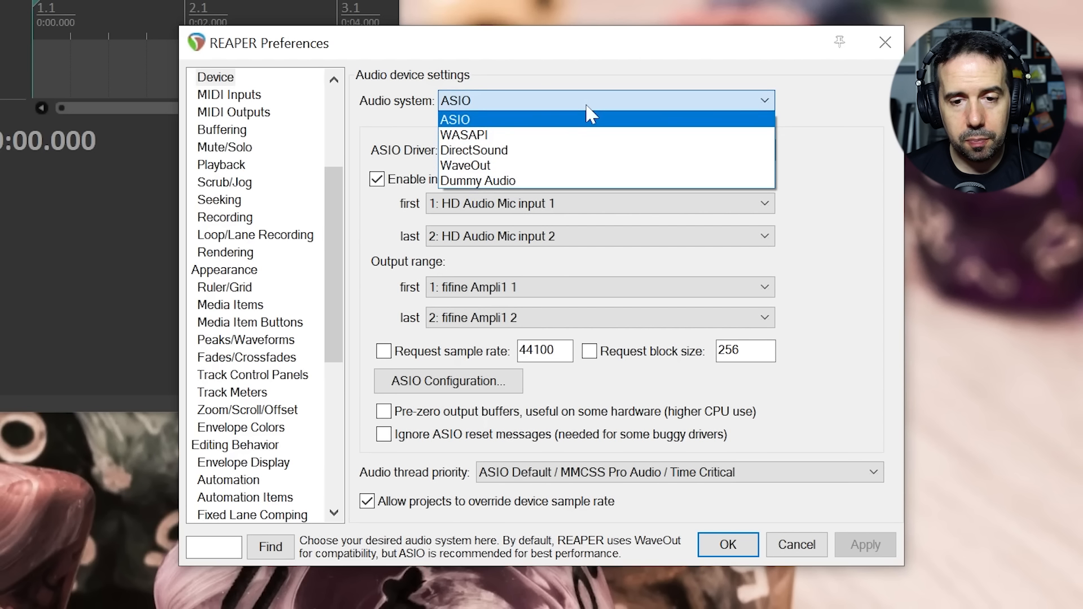
{"action": "left_click", "coordinate": [562, 167]}
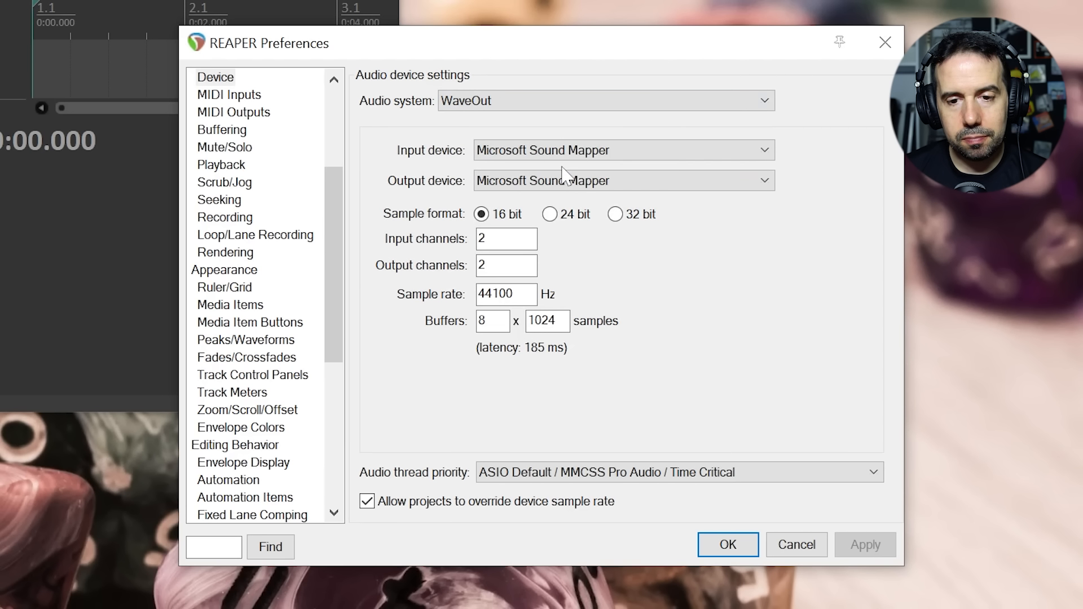
{"action": "left_click", "coordinate": [586, 101]}
{"action": "left_click", "coordinate": [595, 151]}
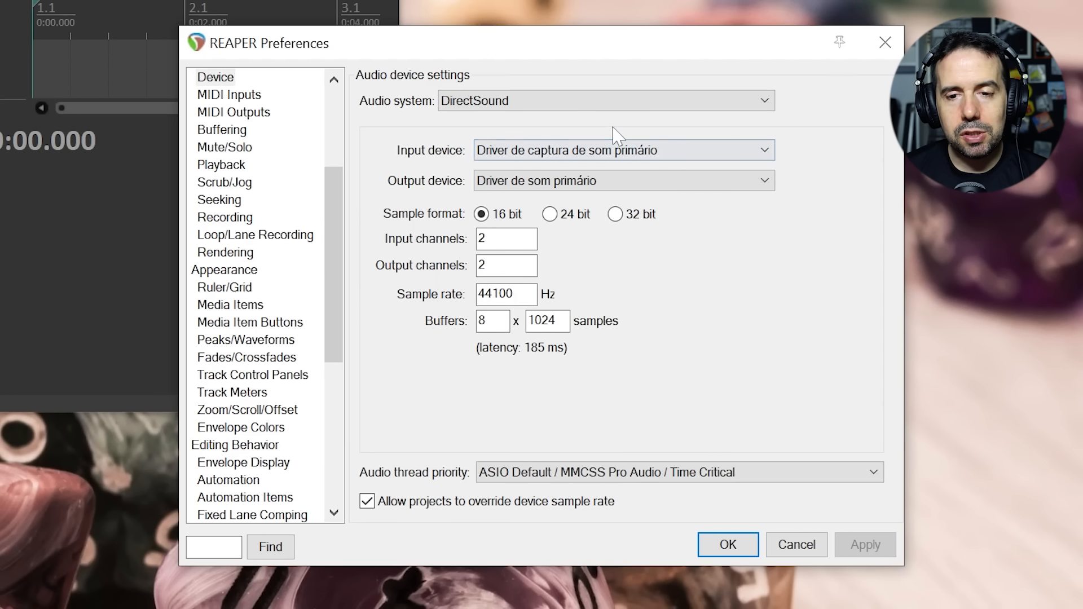
{"action": "left_click", "coordinate": [642, 108]}
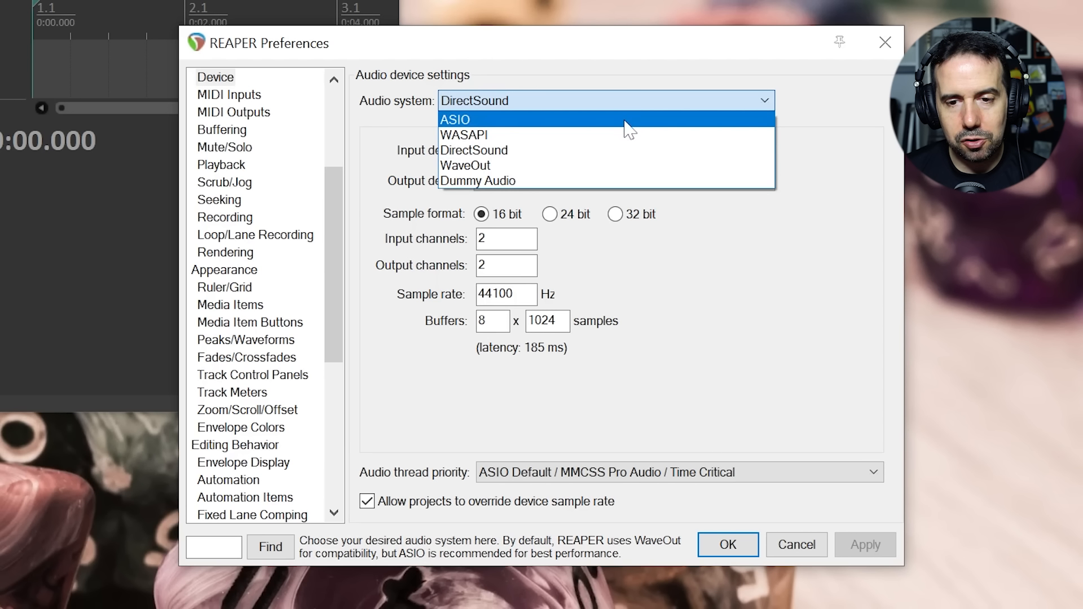
{"action": "left_click", "coordinate": [624, 118]}
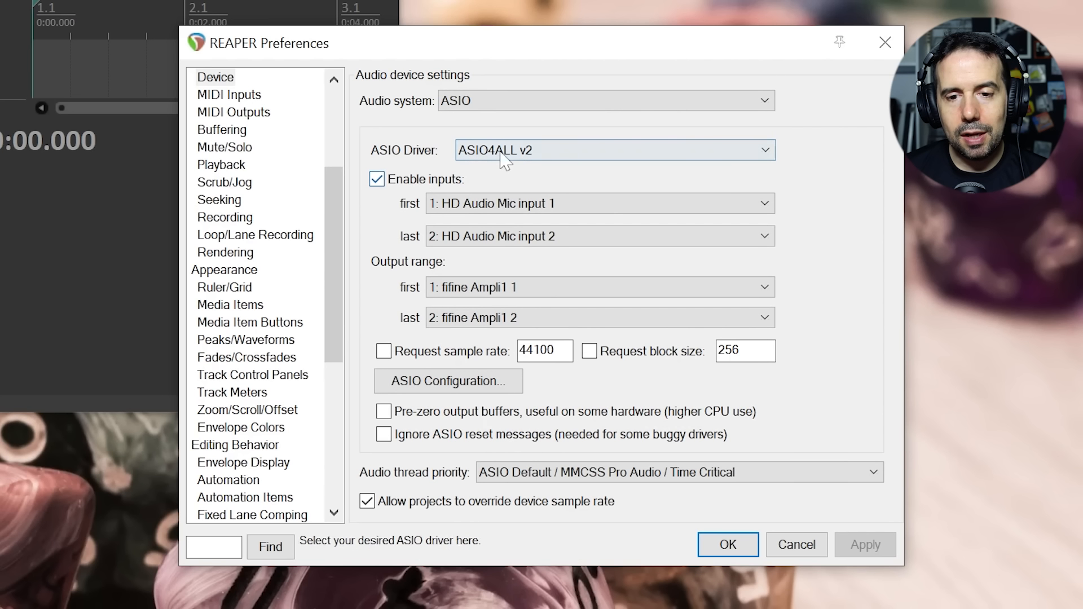
{"action": "left_click", "coordinate": [520, 152]}
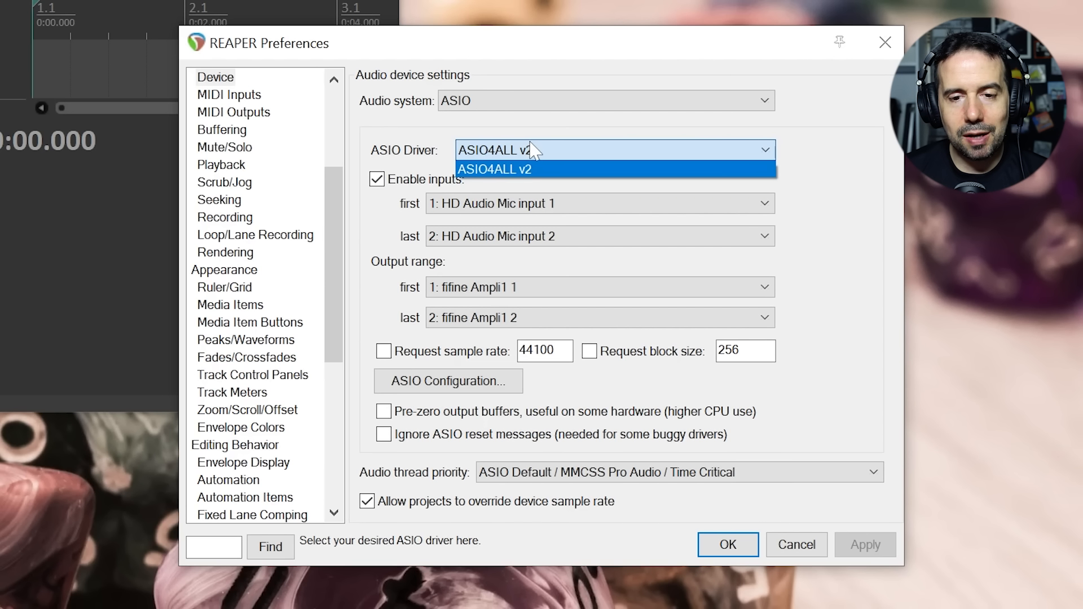
{"action": "left_click", "coordinate": [607, 127]}
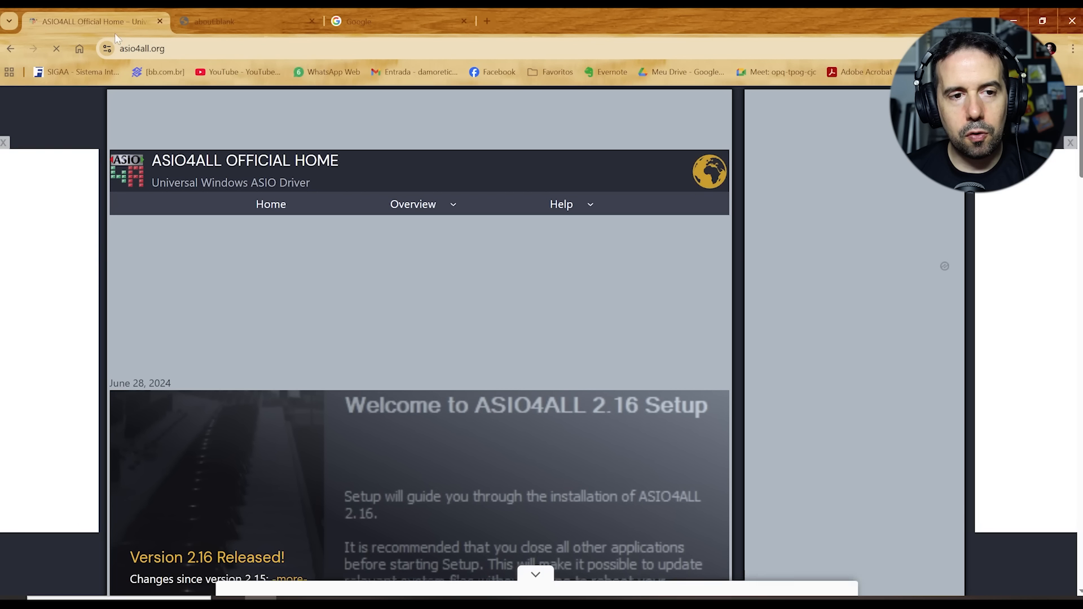
Step: Download the ASIO4ALL 2.16 – Multi Language driver from the asio4all.org download page in the browser
{"action": "left_click", "coordinate": [413, 204]}
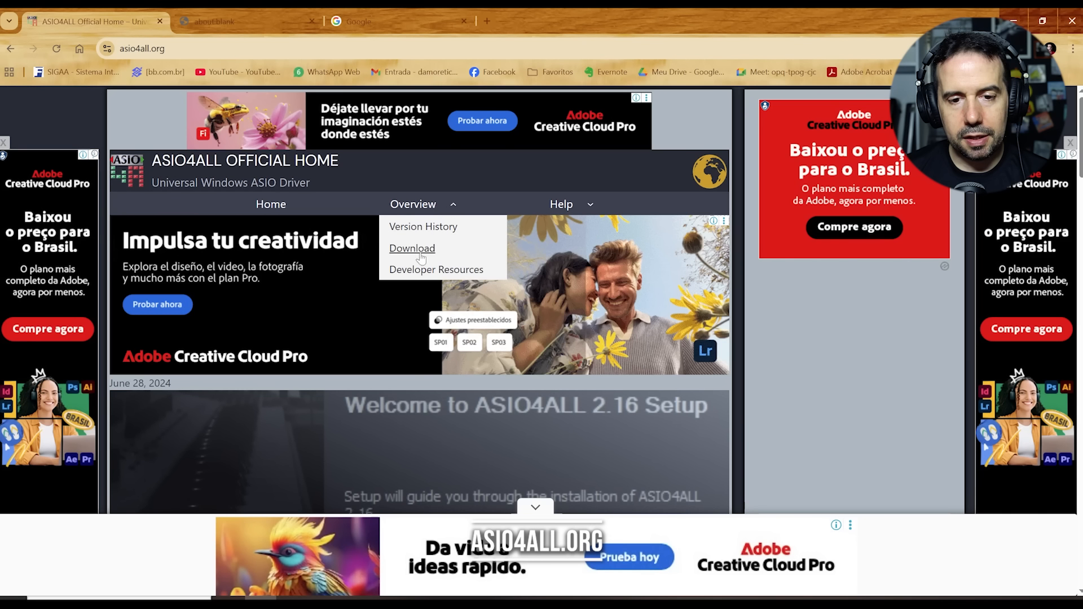
{"action": "left_click", "coordinate": [420, 254]}
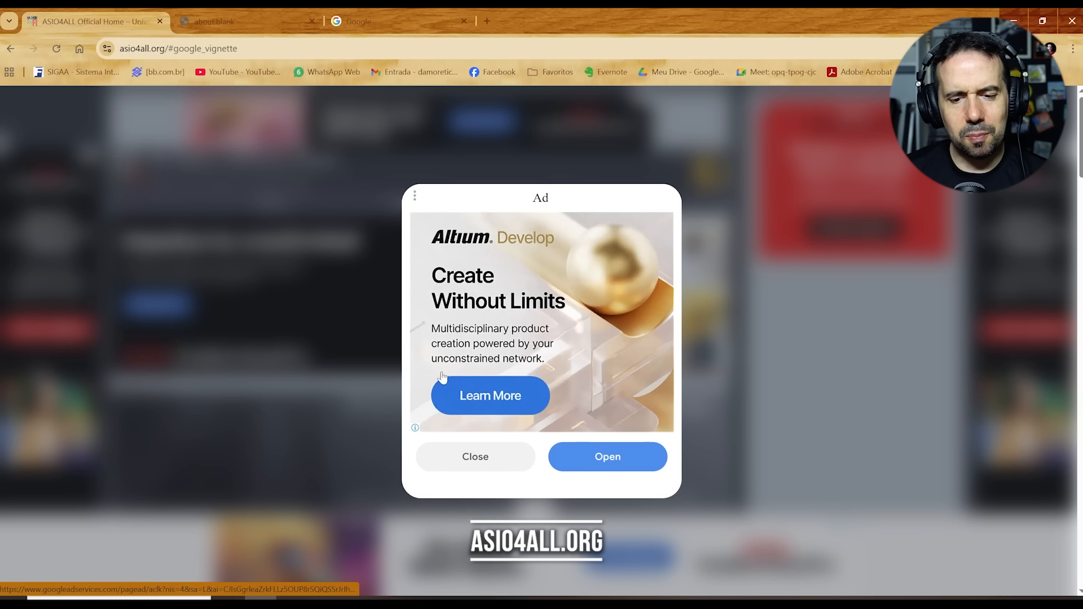
{"action": "left_click", "coordinate": [498, 462]}
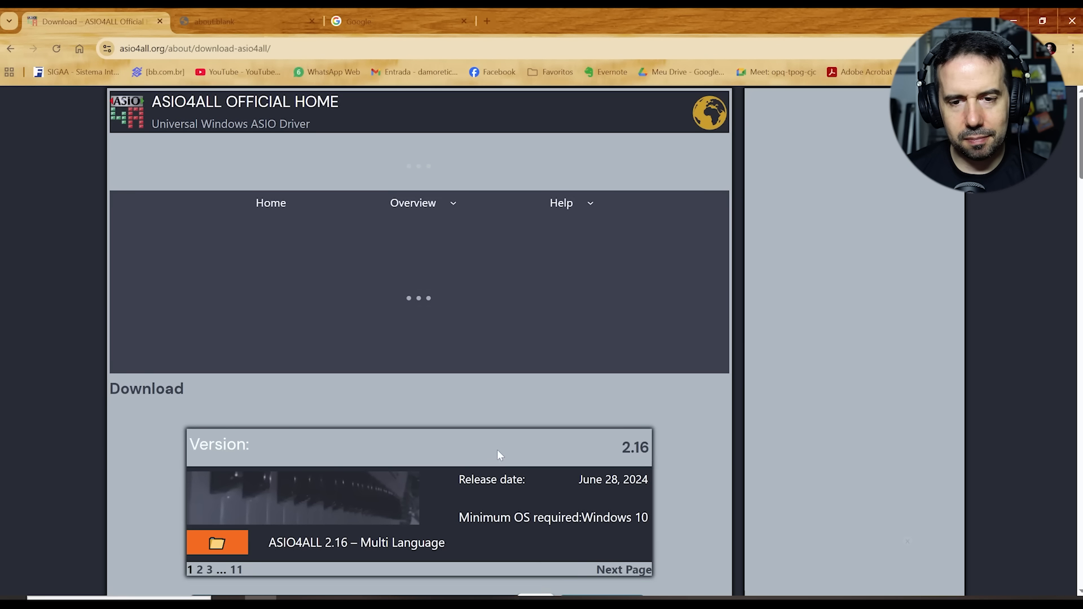
{"action": "scroll", "coordinate": [502, 458], "scroll_direction": "down", "scroll_amount": 3}
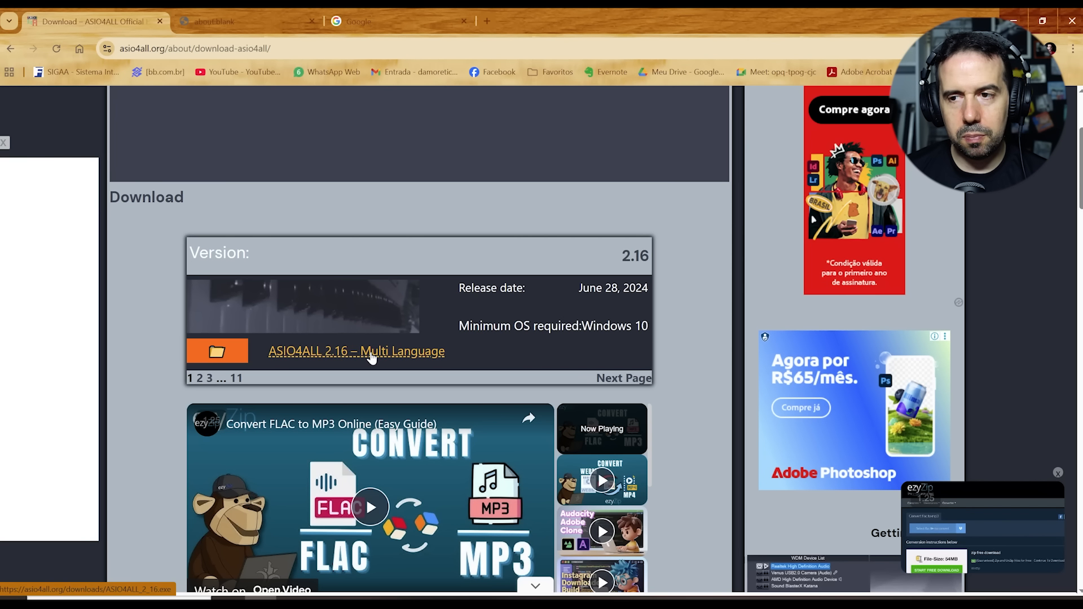
{"action": "left_click", "coordinate": [371, 356]}
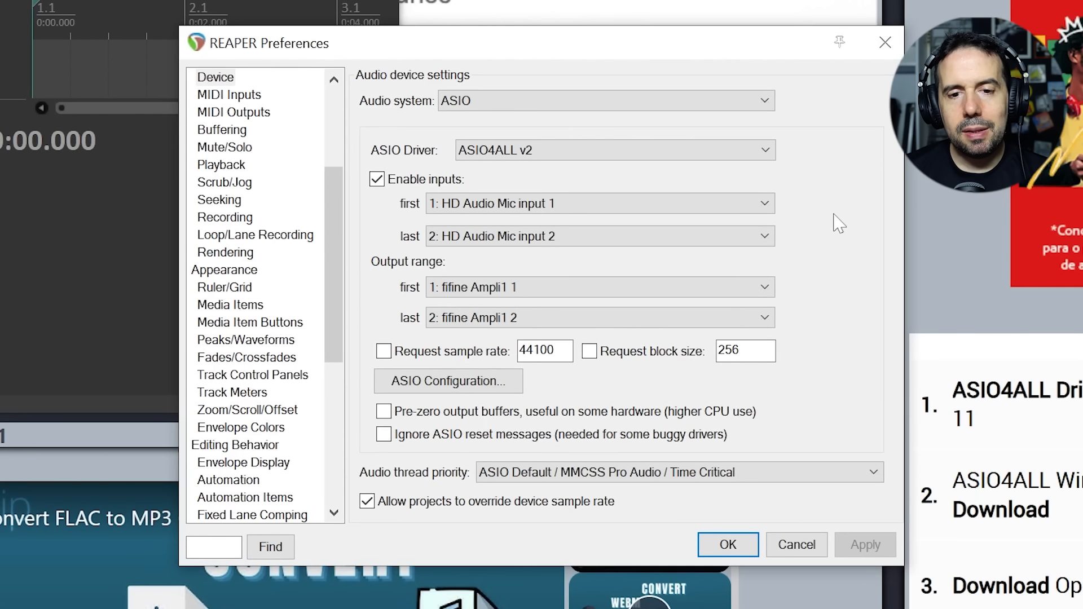
Step: Back in REAPER Preferences, set the ASIO input range from 3: fifine Ampli1 1 to 4: fifine Ampli1 2
{"action": "left_click", "coordinate": [540, 110]}
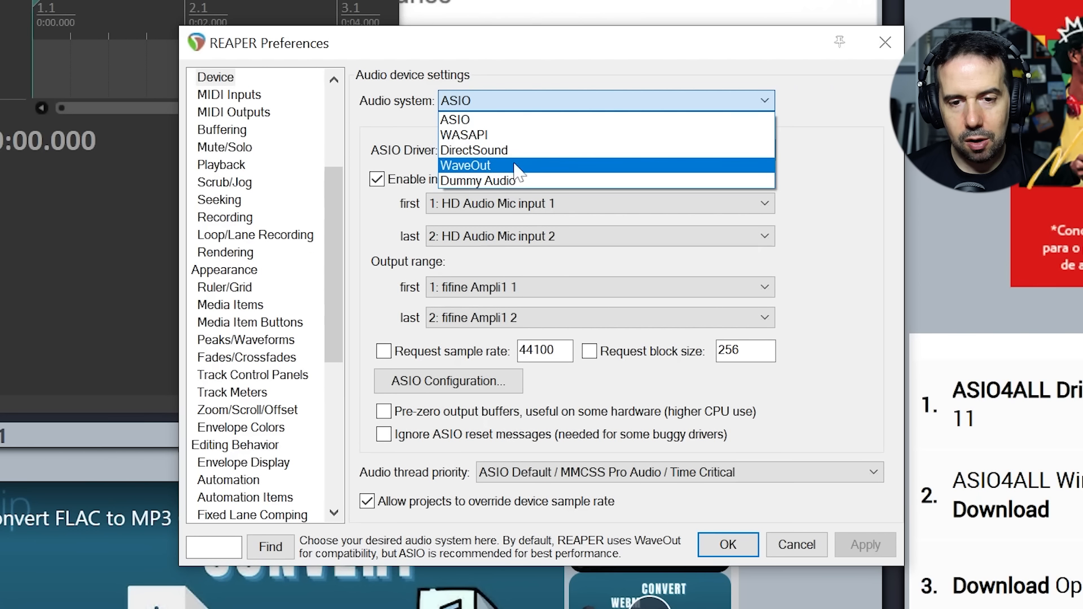
{"action": "left_click", "coordinate": [547, 85]}
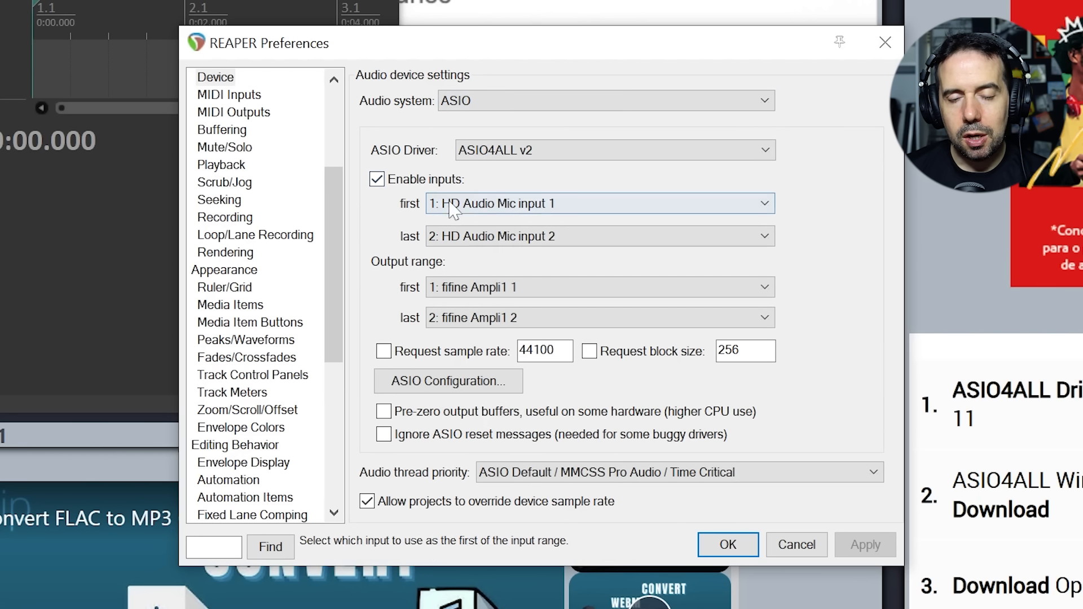
{"action": "left_click", "coordinate": [540, 206]}
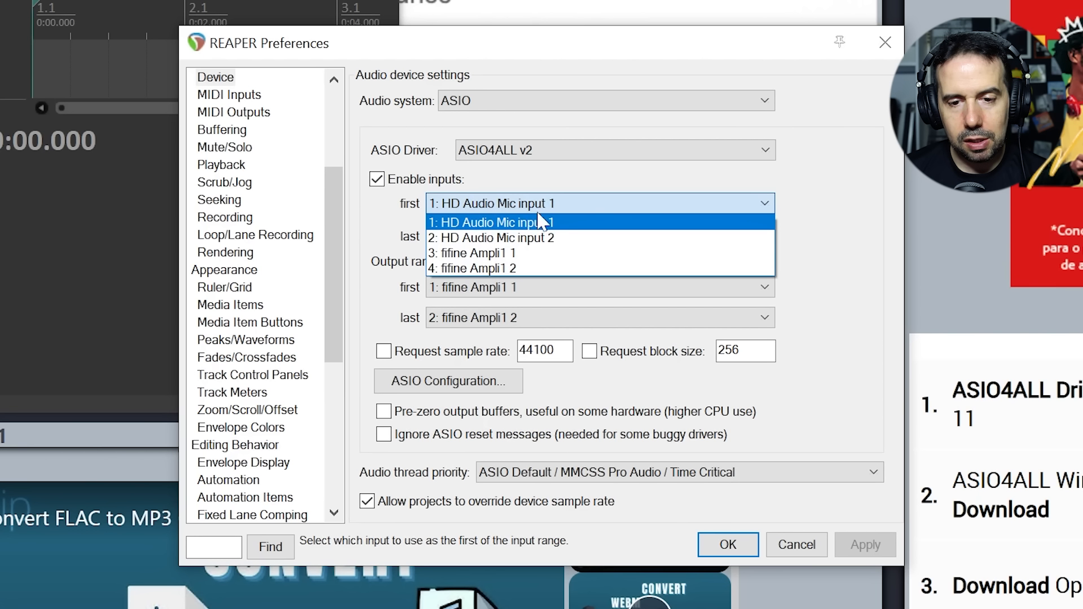
{"action": "left_click", "coordinate": [510, 256]}
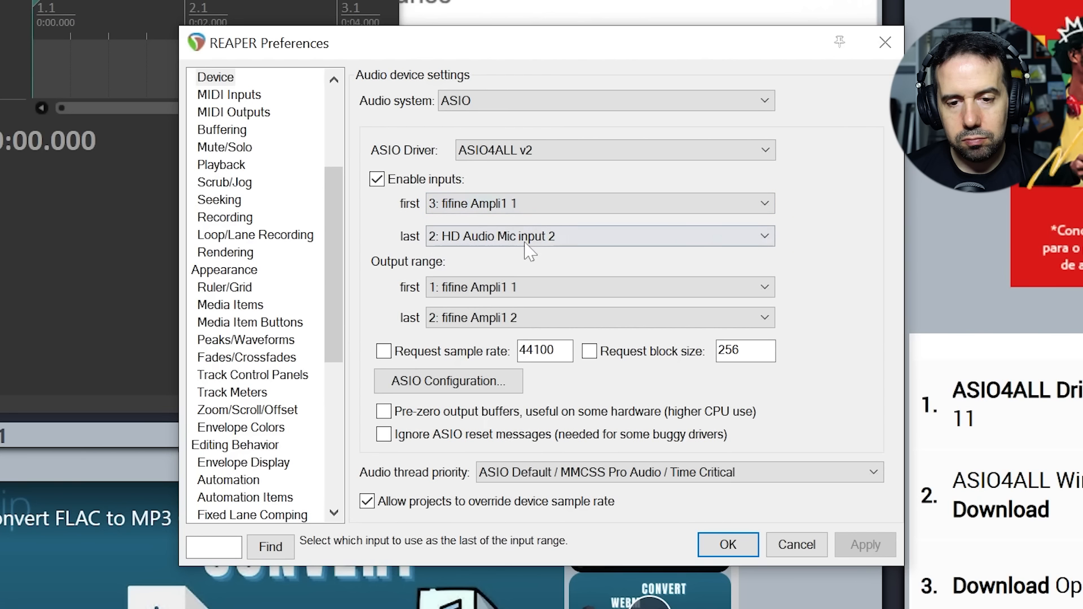
{"action": "left_click", "coordinate": [527, 238]}
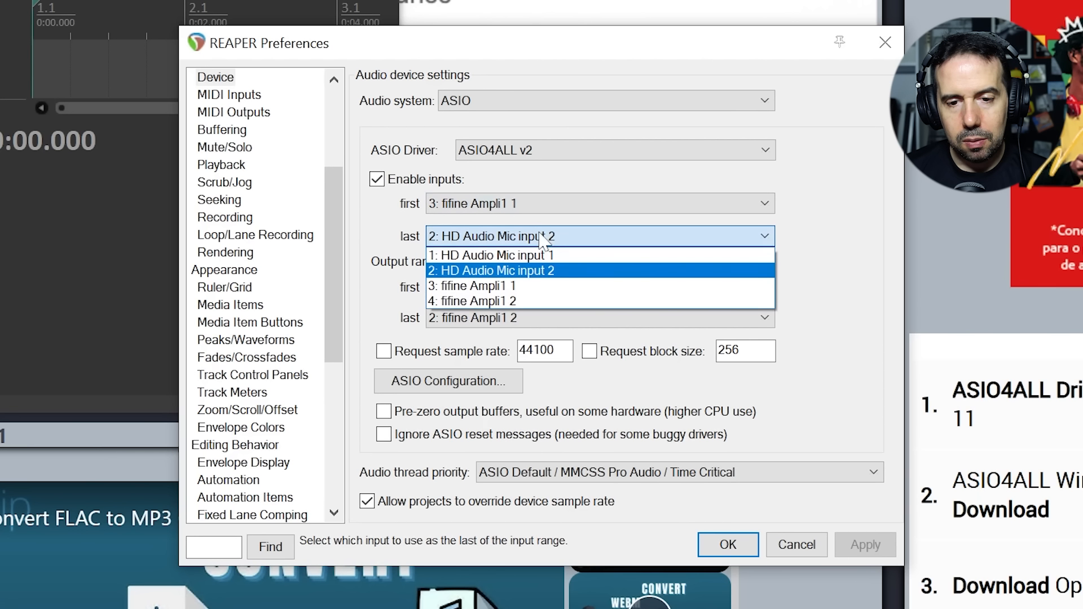
{"action": "left_click", "coordinate": [507, 304]}
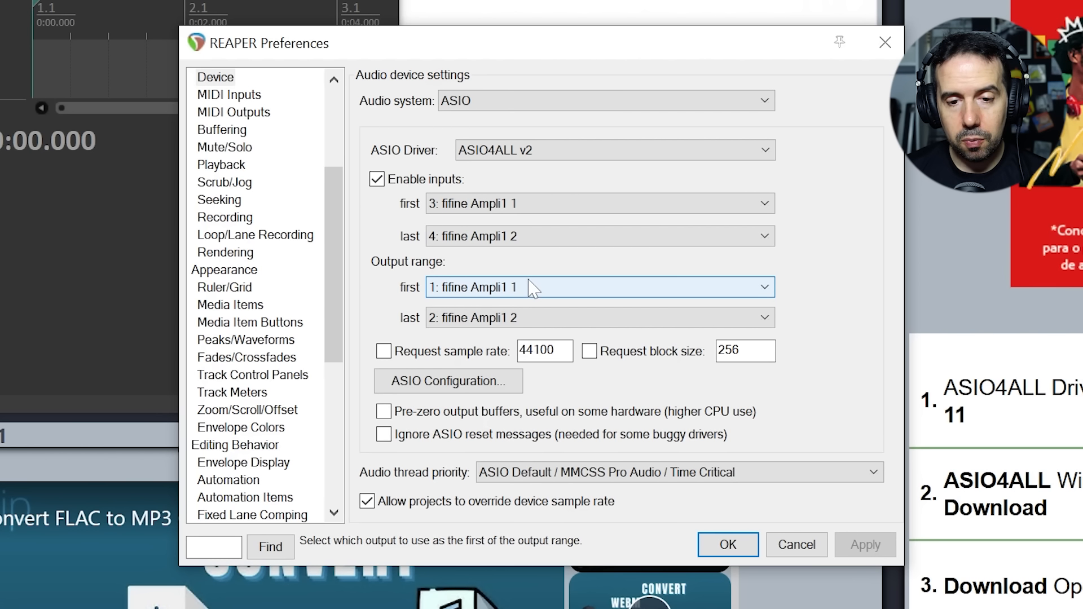
Step: Check the first output's options, and enable the requested sample rate of 44100 Hz and block size of 256
{"action": "left_click", "coordinate": [530, 290]}
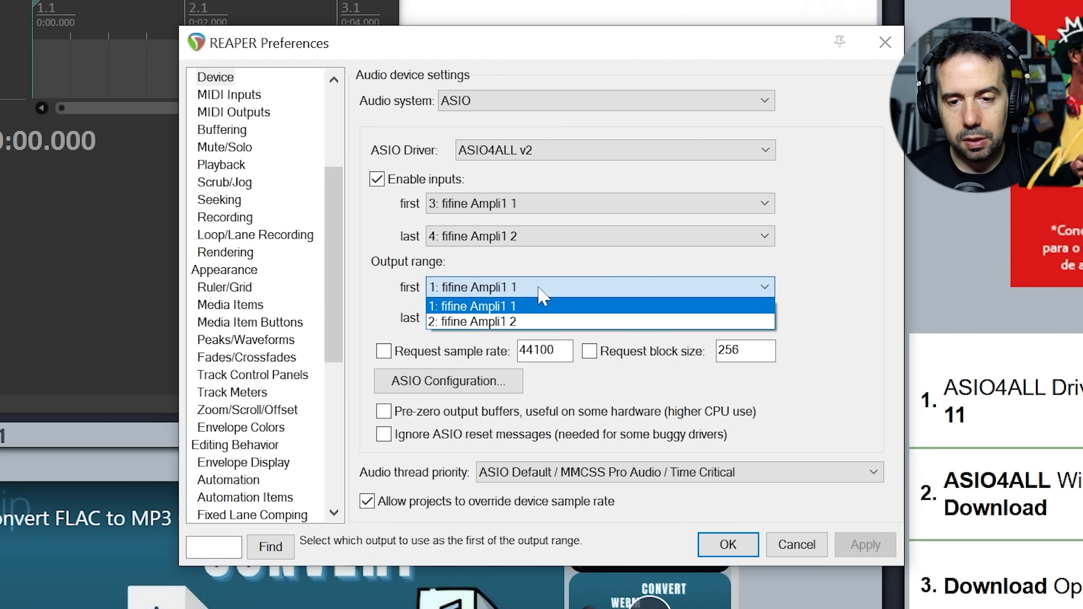
{"action": "left_click", "coordinate": [585, 275]}
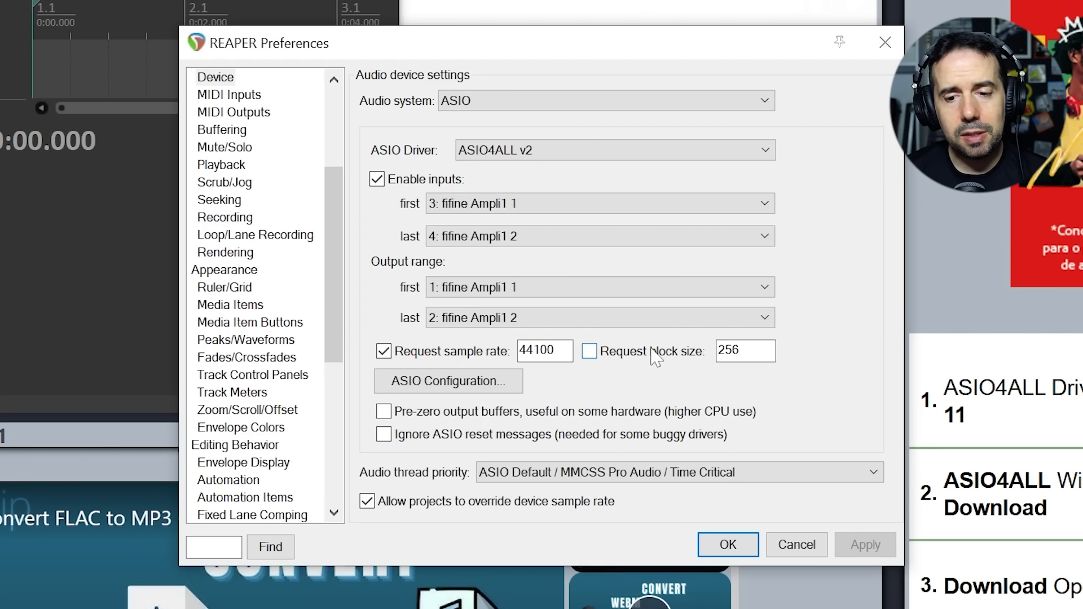
{"action": "left_click", "coordinate": [589, 351]}
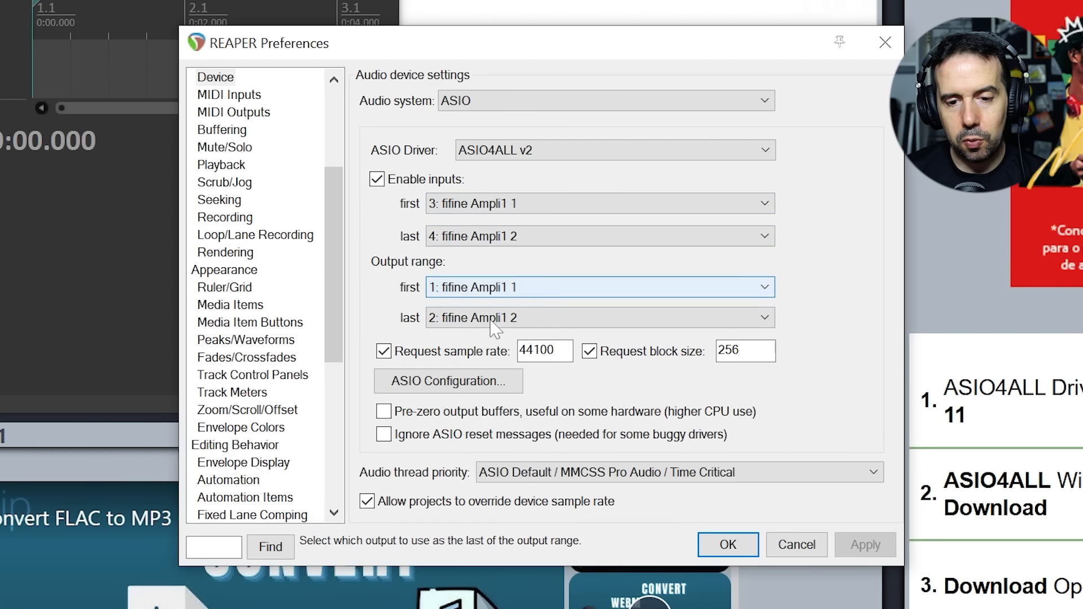
Step: Inspect the fifine Ampli1 output and input in the ASIO4ALL advanced options, switching the output off and on again
{"action": "left_click", "coordinate": [467, 381]}
{"action": "left_click", "coordinate": [648, 299]}
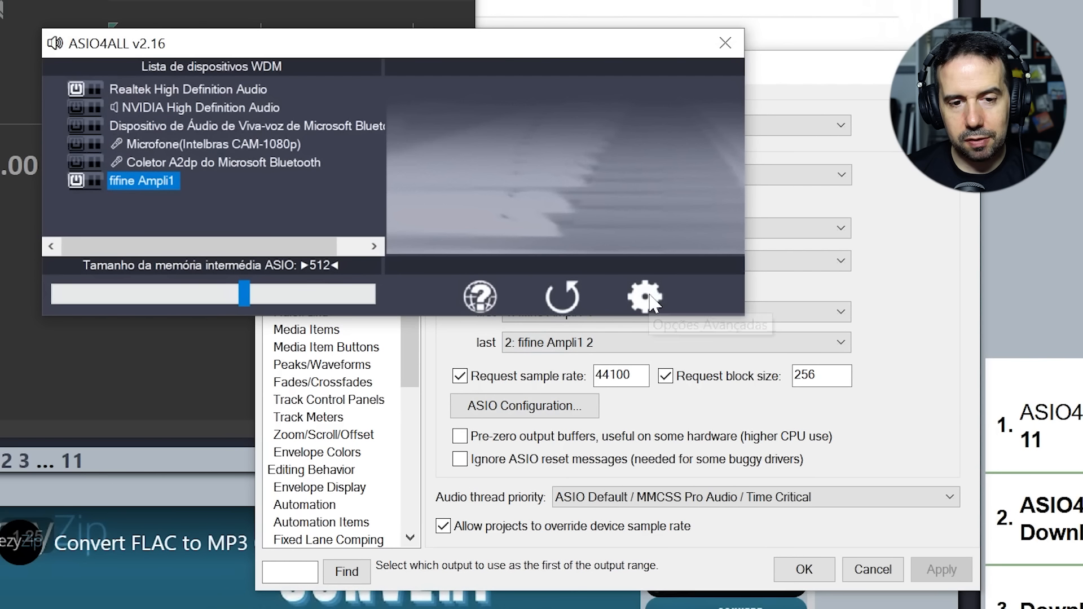
{"action": "left_click", "coordinate": [645, 297]}
{"action": "left_click", "coordinate": [55, 181]}
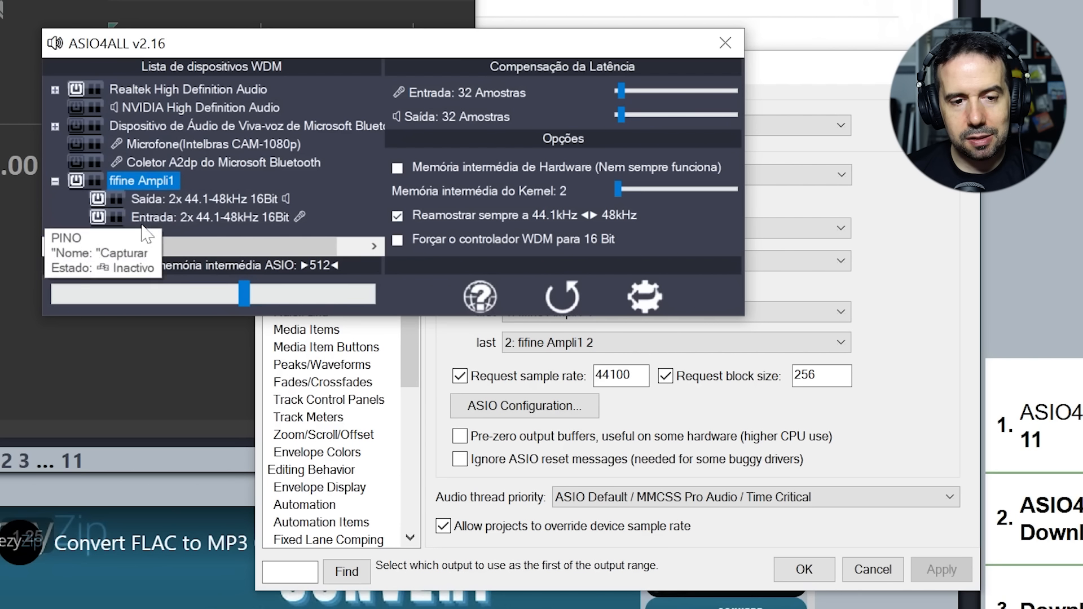
{"action": "left_click", "coordinate": [115, 198]}
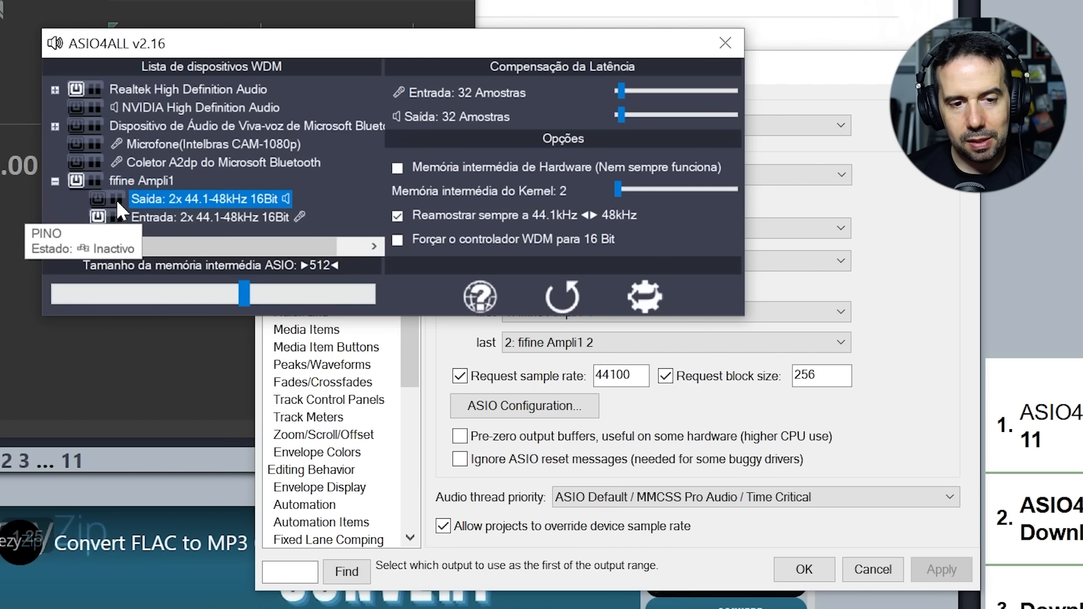
{"action": "left_click", "coordinate": [96, 177]}
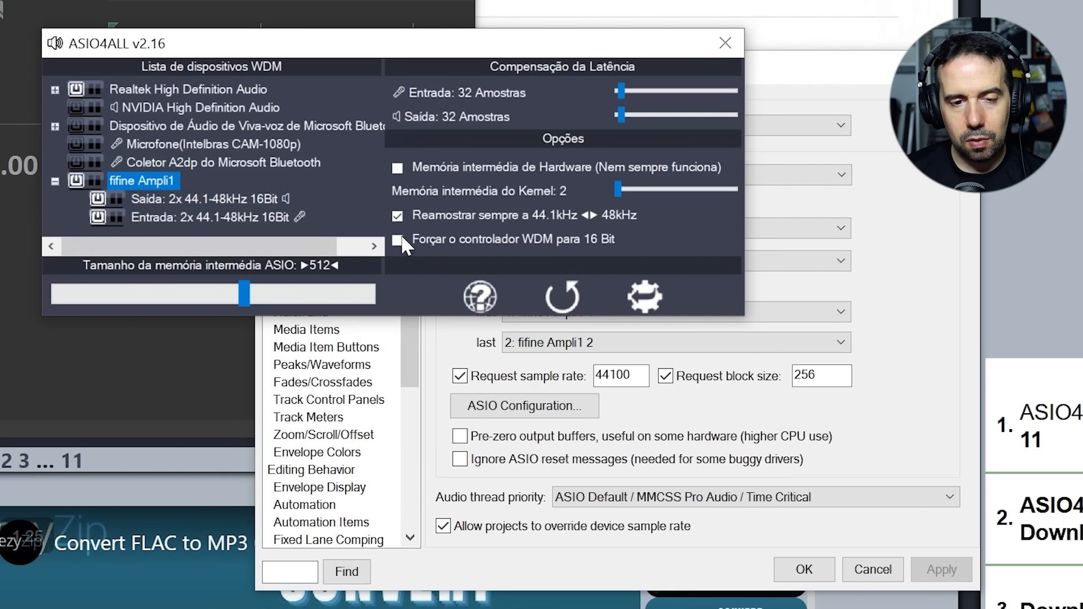
{"action": "left_click", "coordinate": [725, 43]}
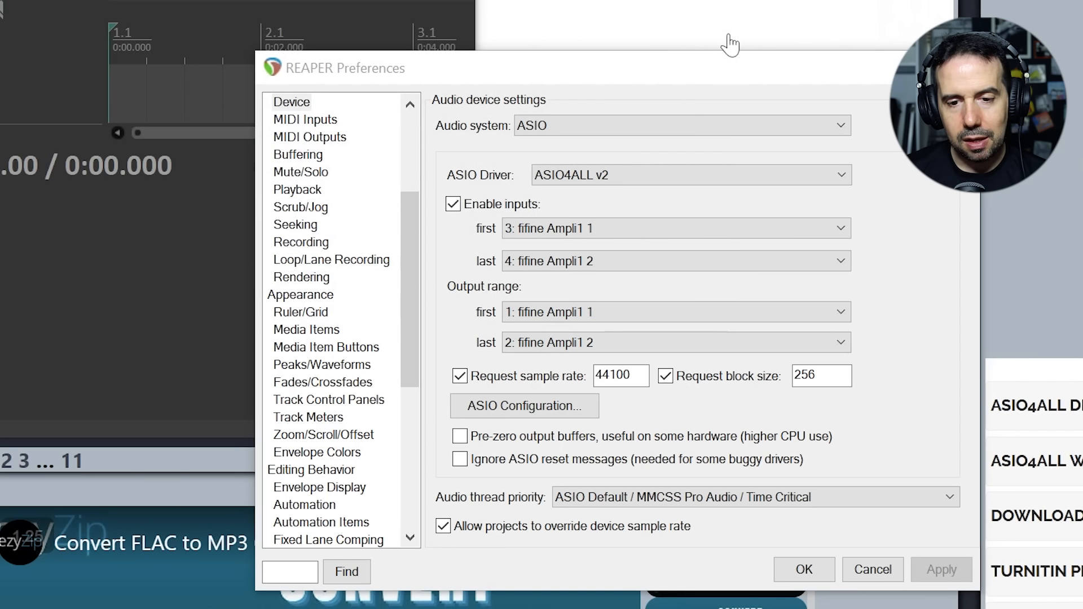
Step: Recheck the first input of the ASIO input range and confirm the audio device preferences
{"action": "left_click", "coordinate": [630, 228]}
{"action": "left_click", "coordinate": [626, 229]}
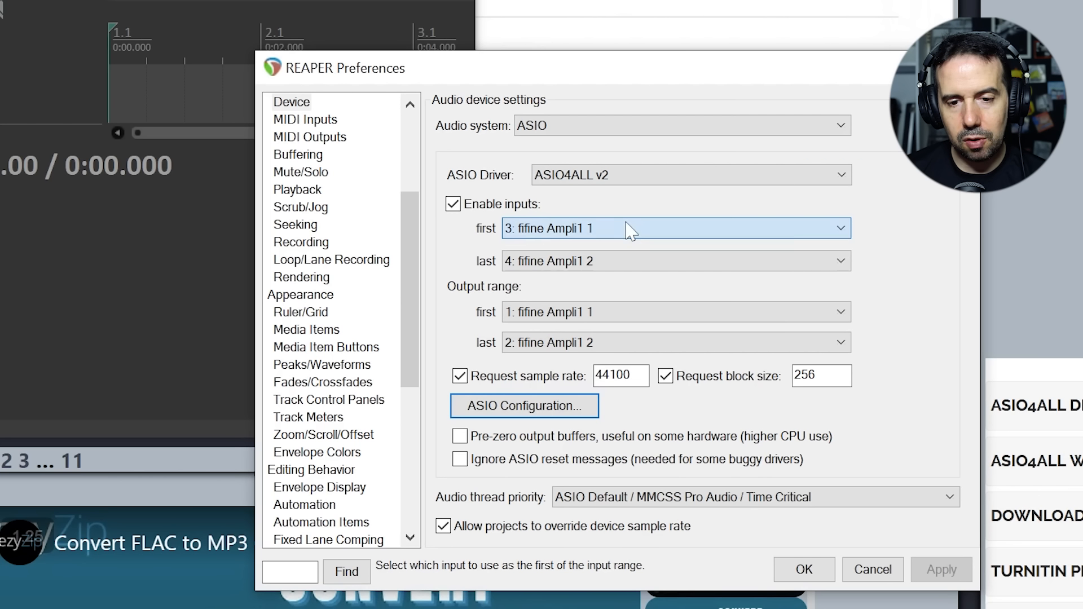
{"action": "left_click", "coordinate": [810, 572]}
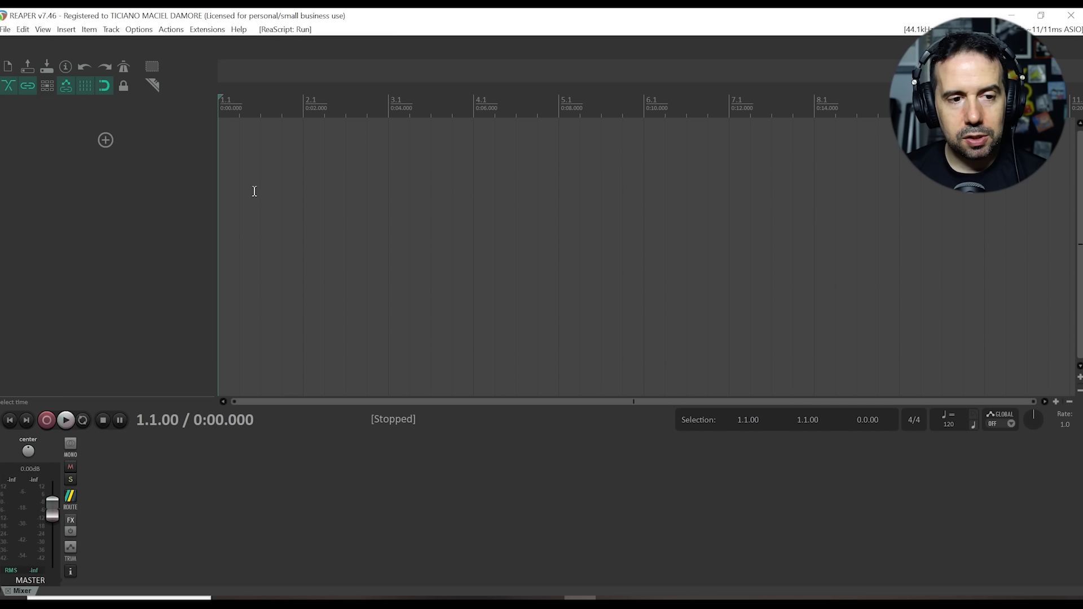
Step: Add three new tracks to the empty project
{"action": "left_click", "coordinate": [104, 142]}
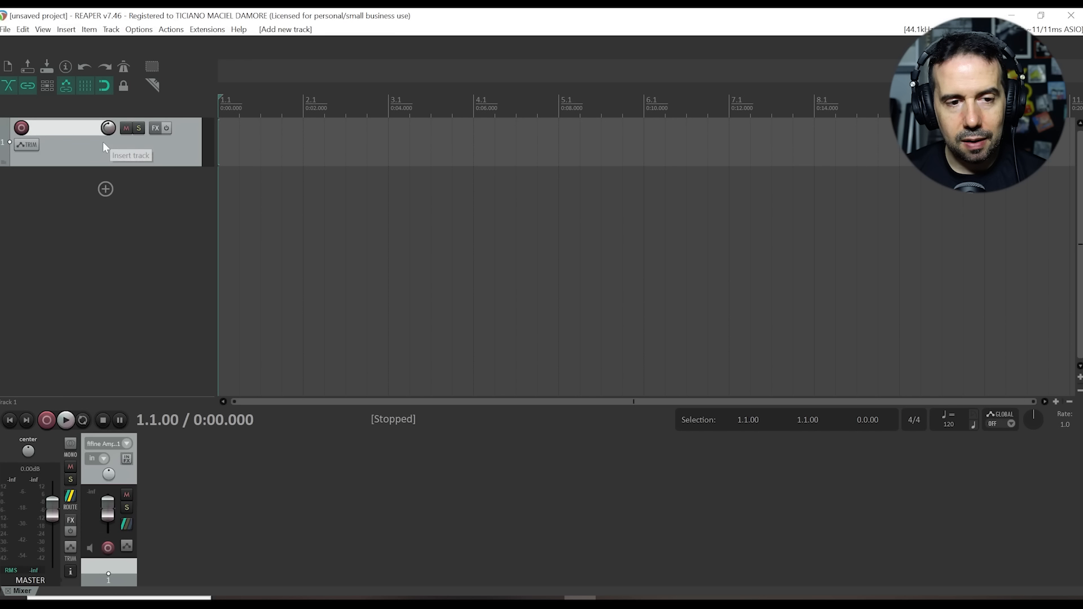
{"action": "left_click", "coordinate": [106, 189]}
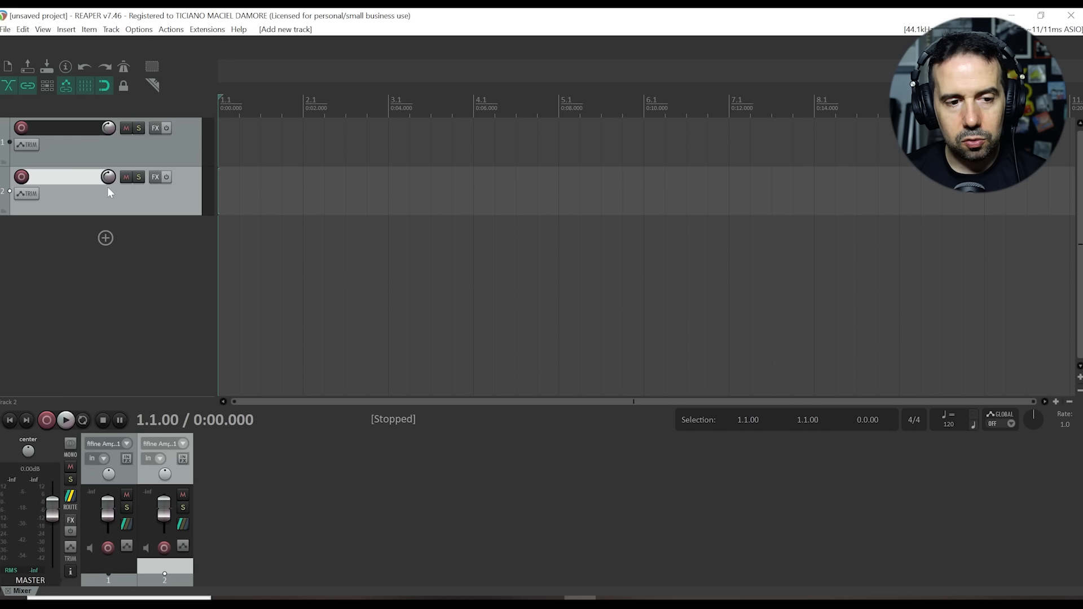
{"action": "left_click", "coordinate": [105, 238]}
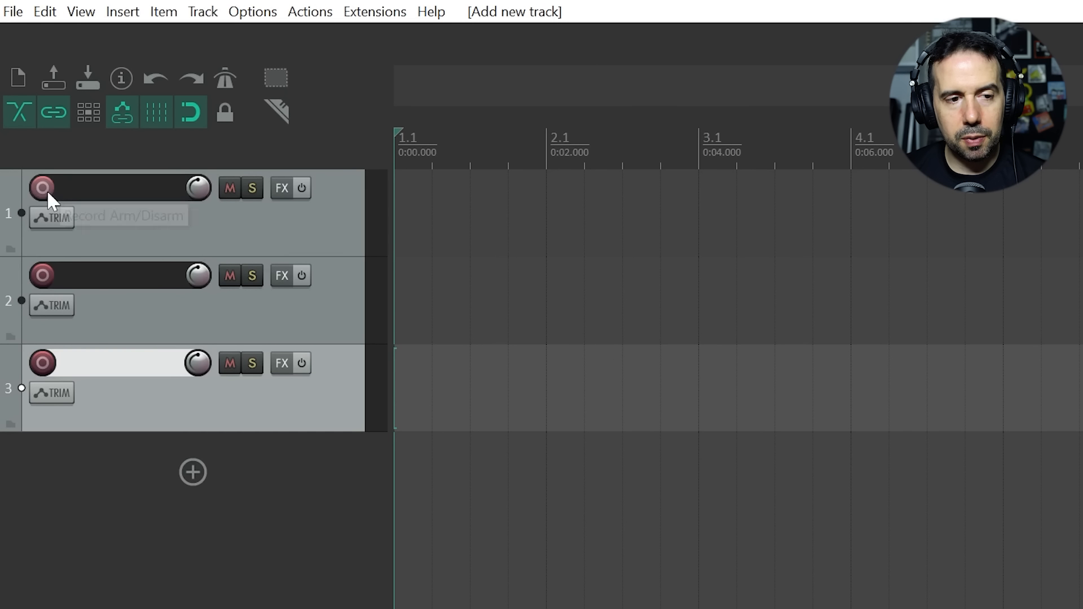
Step: Arm track 1 for recording and set its input to mono fifine Ampli1 1
{"action": "left_click", "coordinate": [33, 155]}
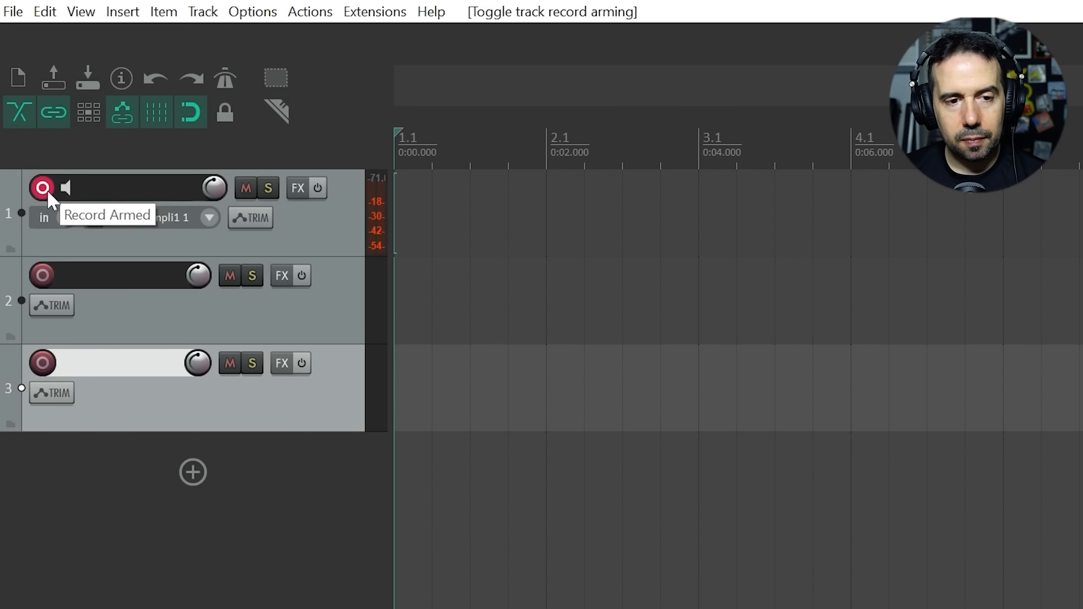
{"action": "left_click", "coordinate": [209, 217]}
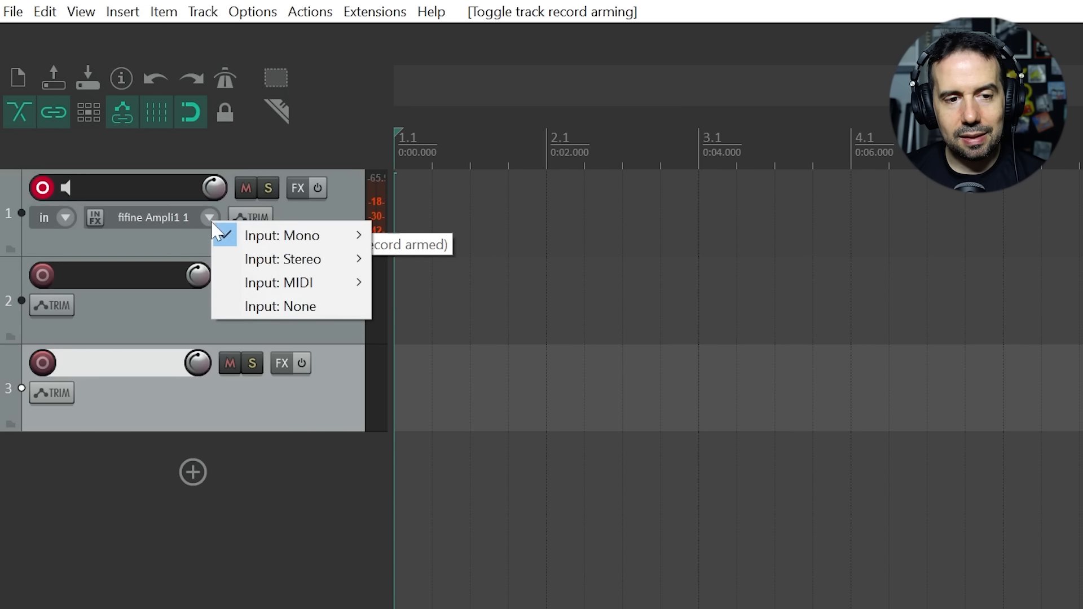
{"action": "mouse_move", "coordinate": [303, 246]}
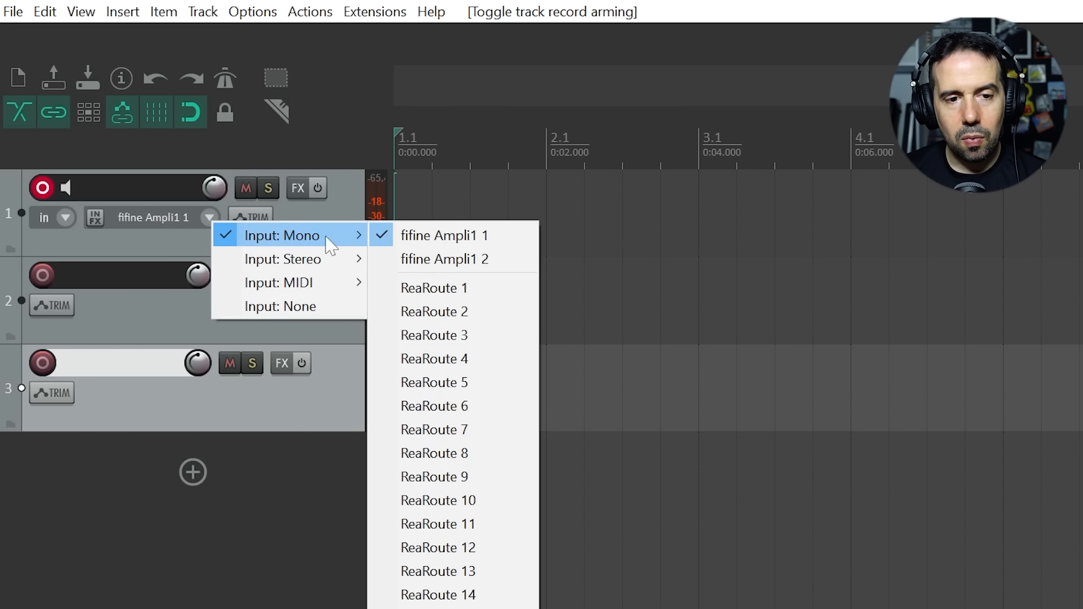
{"action": "left_click", "coordinate": [423, 237]}
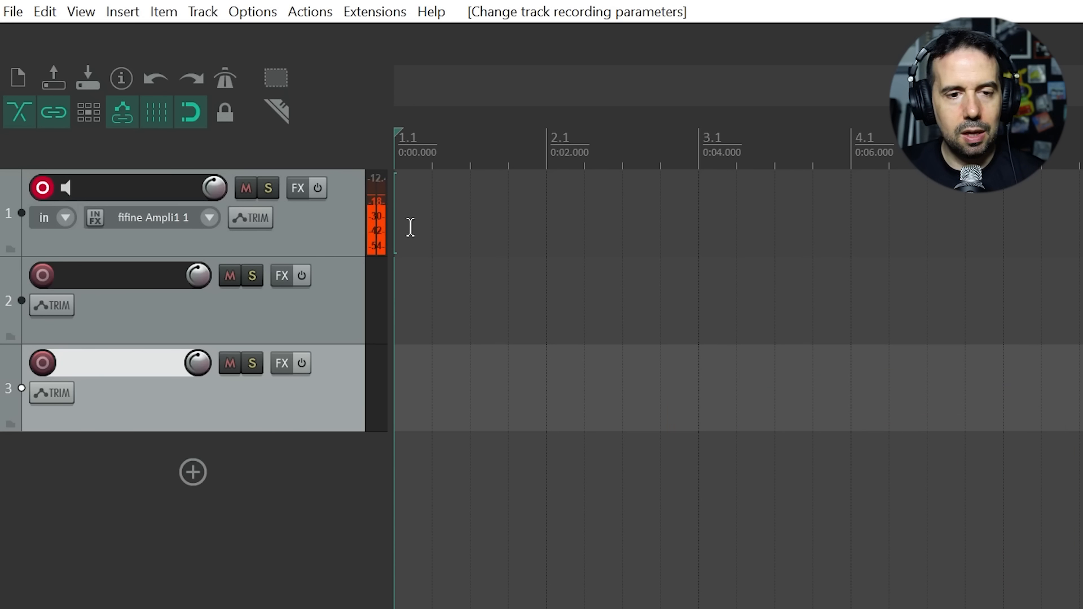
{"action": "left_click", "coordinate": [779, 463]}
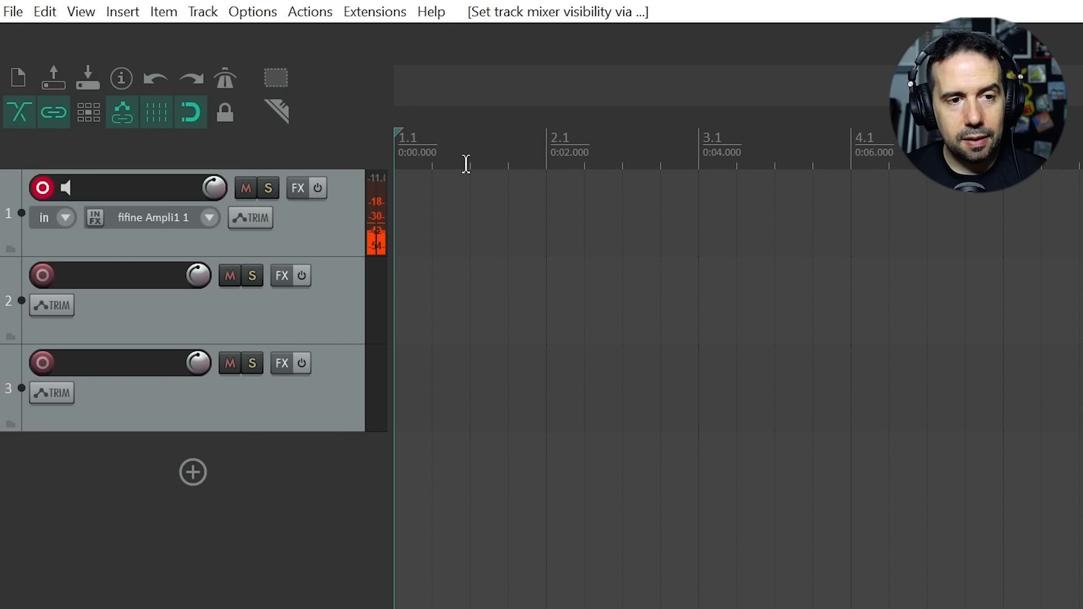
Step: Turn on the metronome and set the project tempo to 130 BPM
{"action": "left_click", "coordinate": [227, 82]}
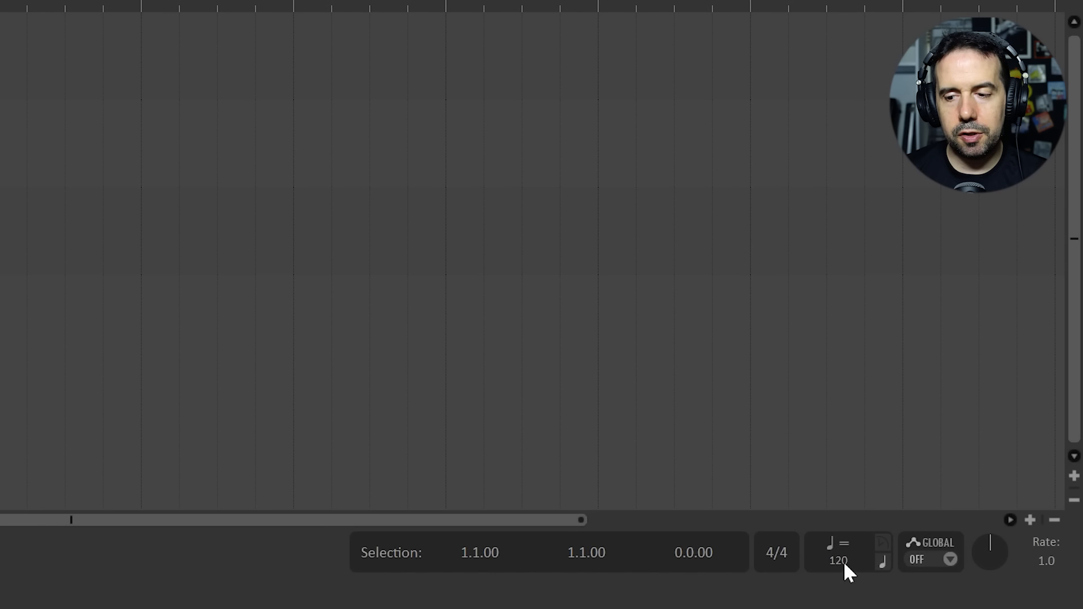
{"action": "double_click", "coordinate": [844, 560]}
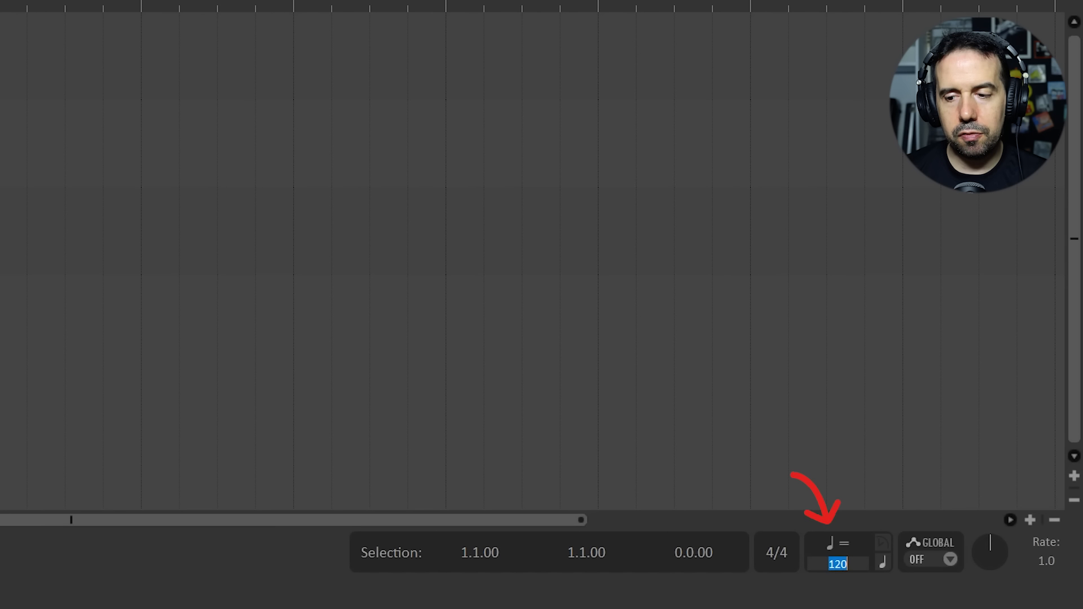
{"action": "type", "text": "130"}
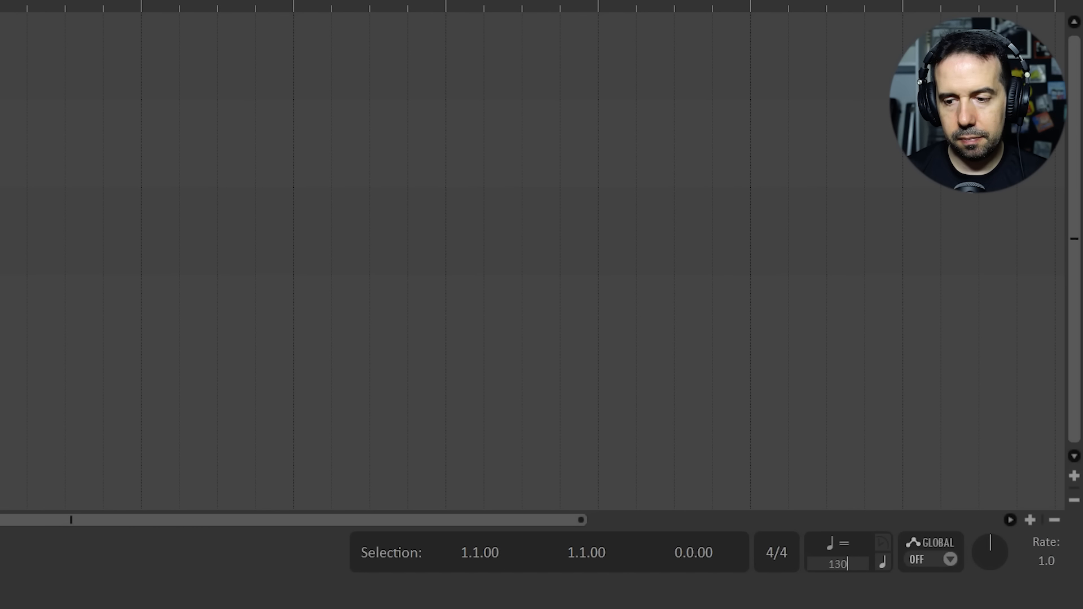
{"action": "key", "text": "Return"}
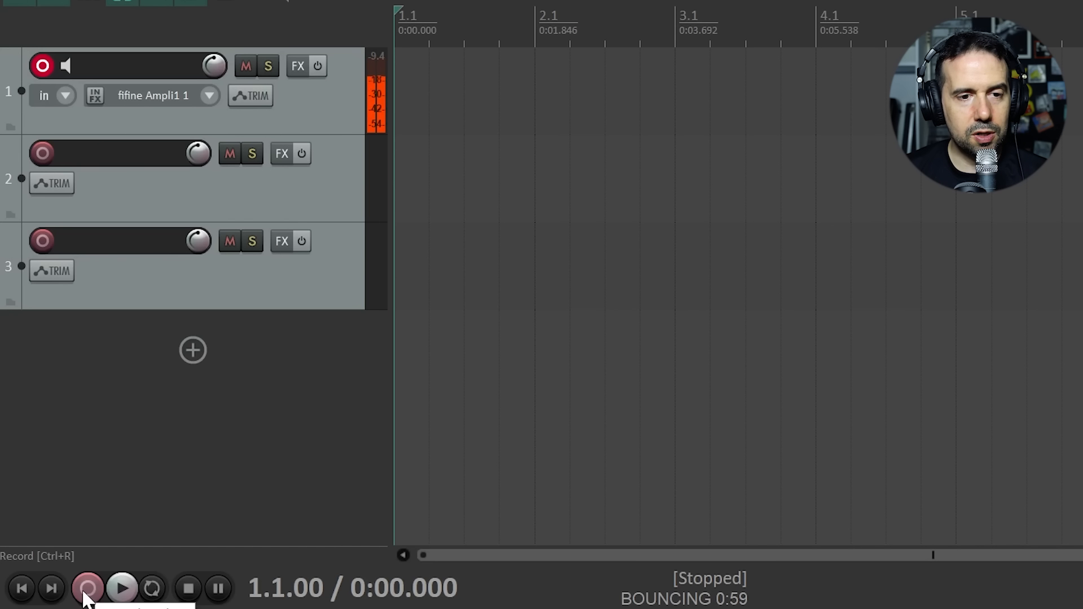
Step: Record a short vocal take on track 1 and save it, turning off the prompt for new files on stop
{"action": "left_click", "coordinate": [85, 593]}
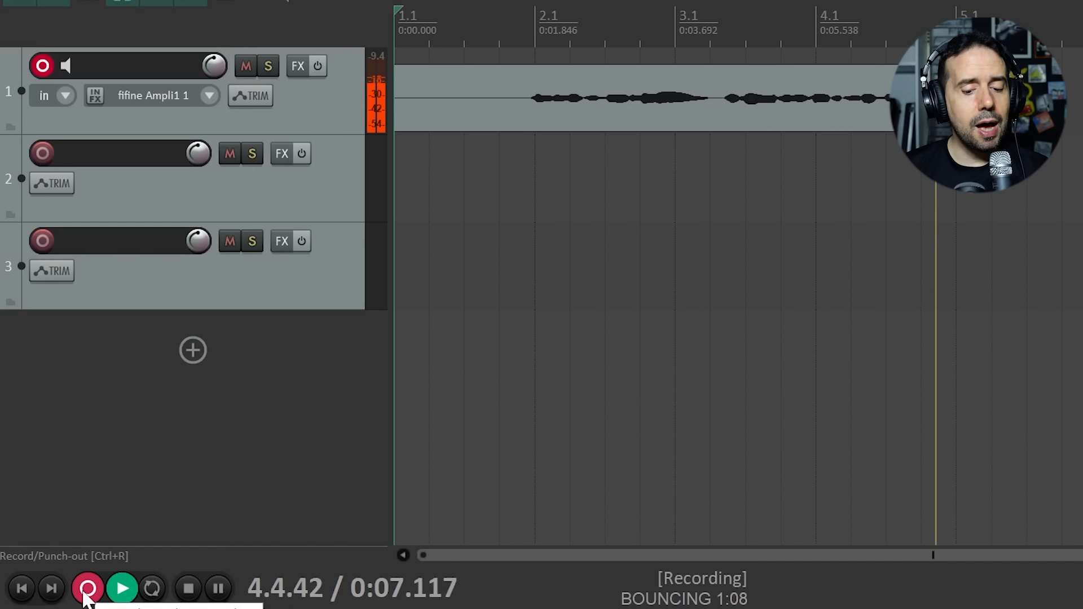
{"action": "left_click", "coordinate": [87, 588]}
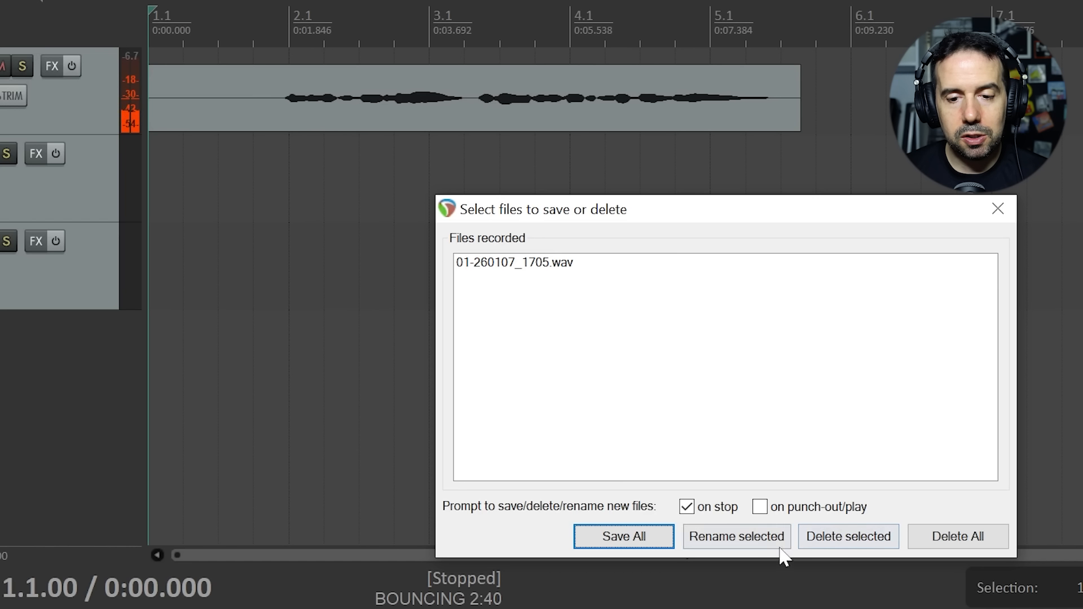
{"action": "left_click", "coordinate": [687, 507]}
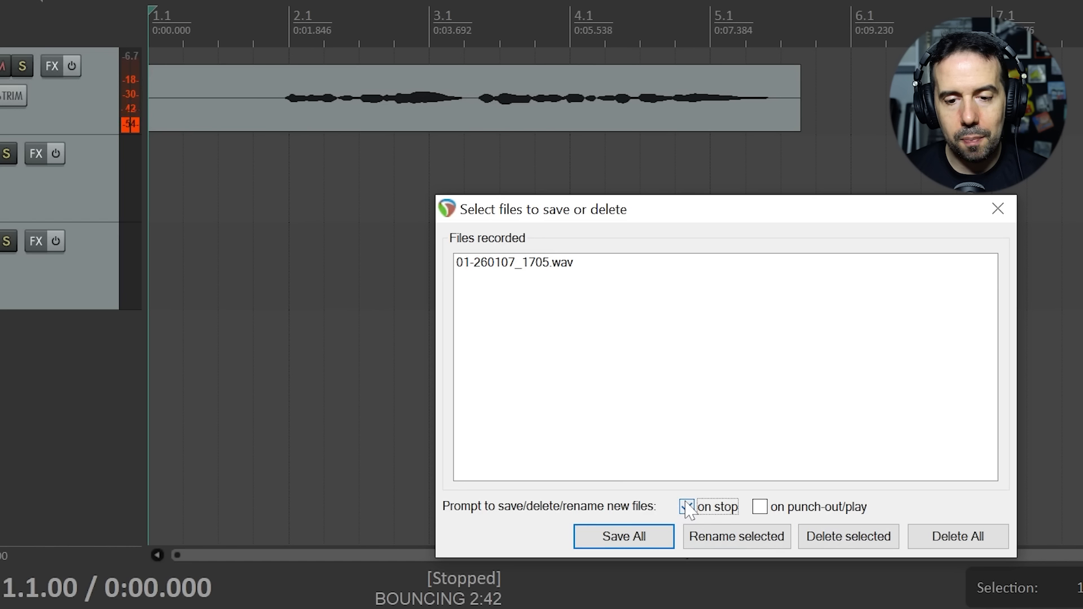
{"action": "left_click", "coordinate": [632, 537]}
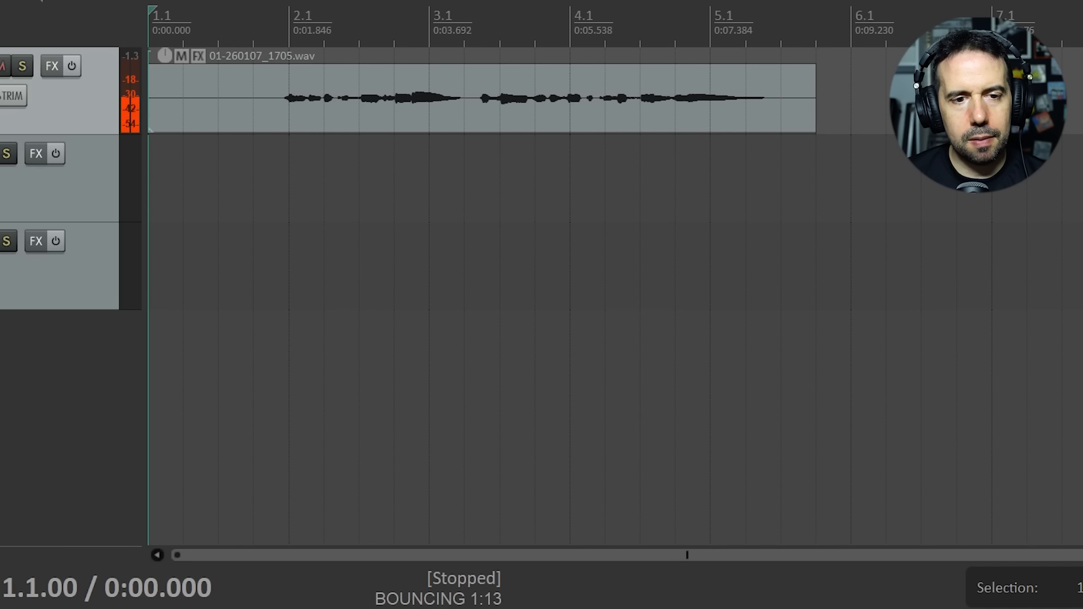
Step: Play back the recorded take on track 1 from the start, and stop playback
{"action": "key", "text": "space"}
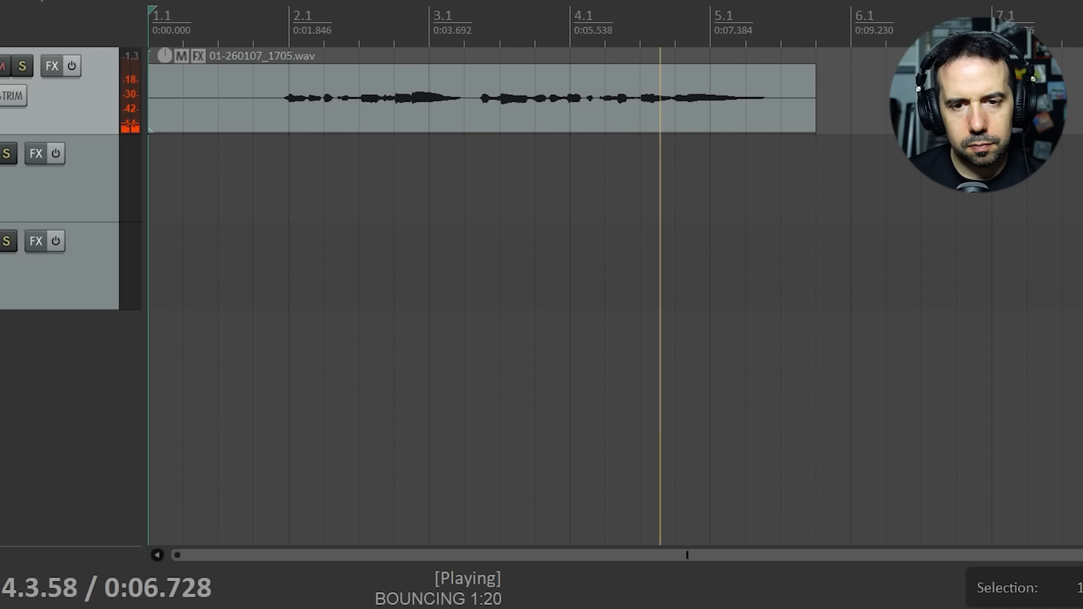
{"action": "key", "text": "space"}
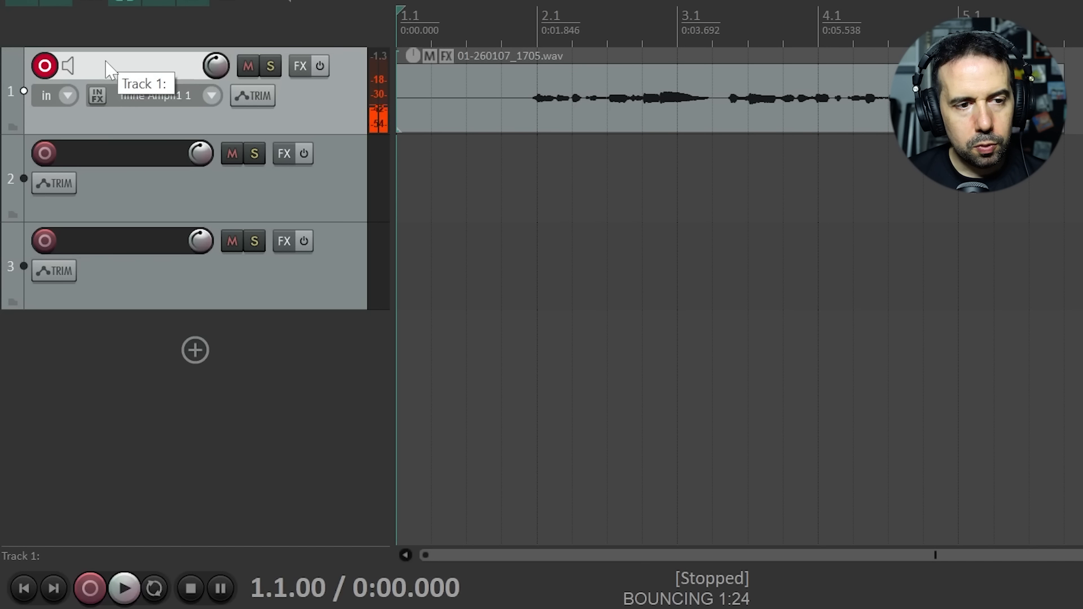
Step: Rename track 1 as Voz 1 and track 2 as Voz 2
{"action": "double_click", "coordinate": [107, 67]}
{"action": "type", "text": "Voz 1"}
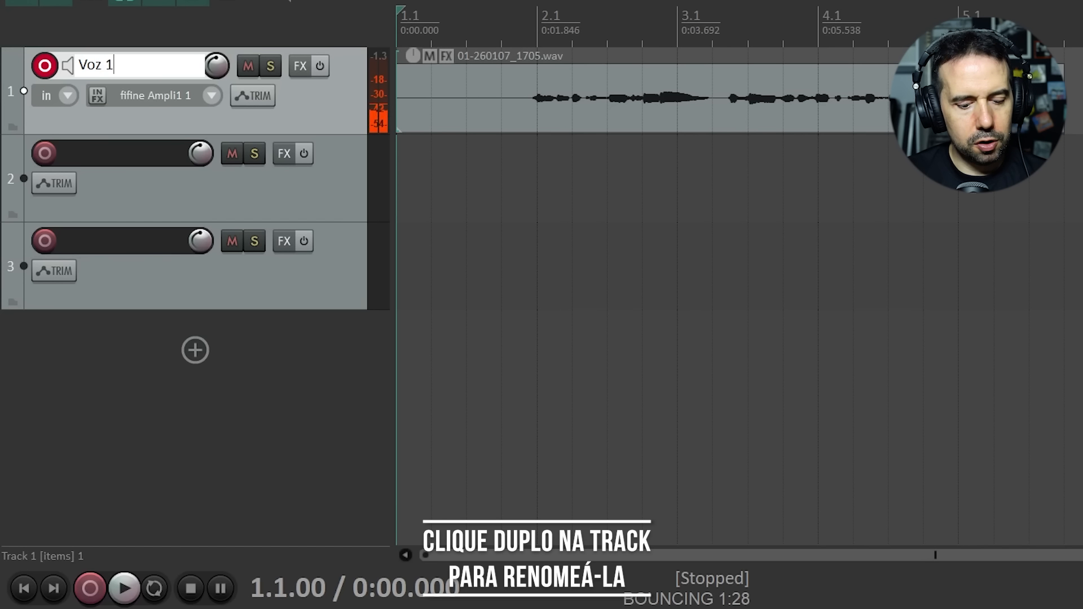
{"action": "key", "text": "Tab"}
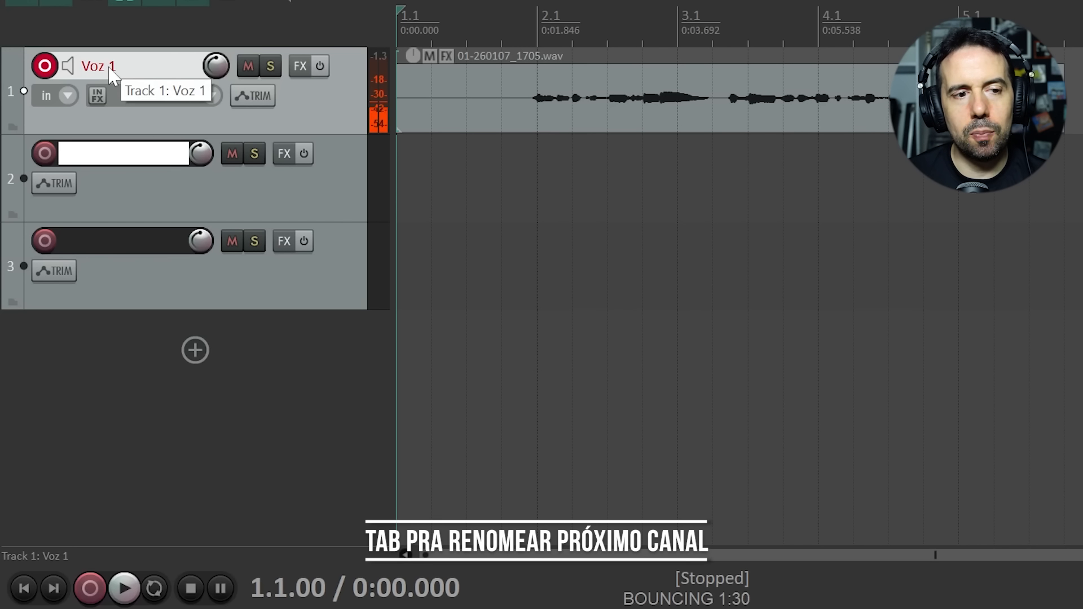
{"action": "type", "text": "Voz 2"}
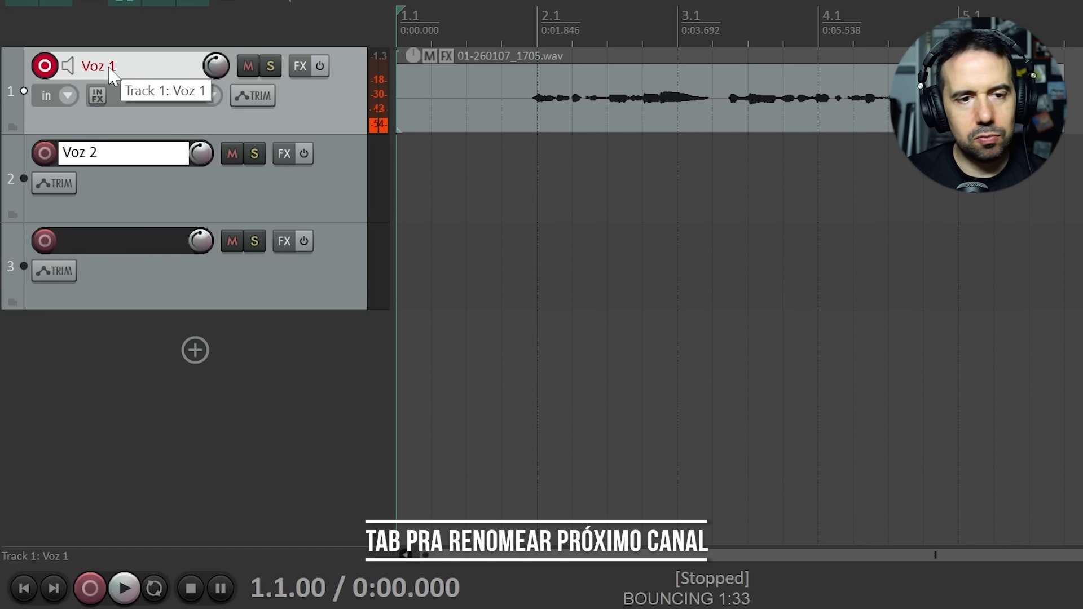
{"action": "key", "text": "Return"}
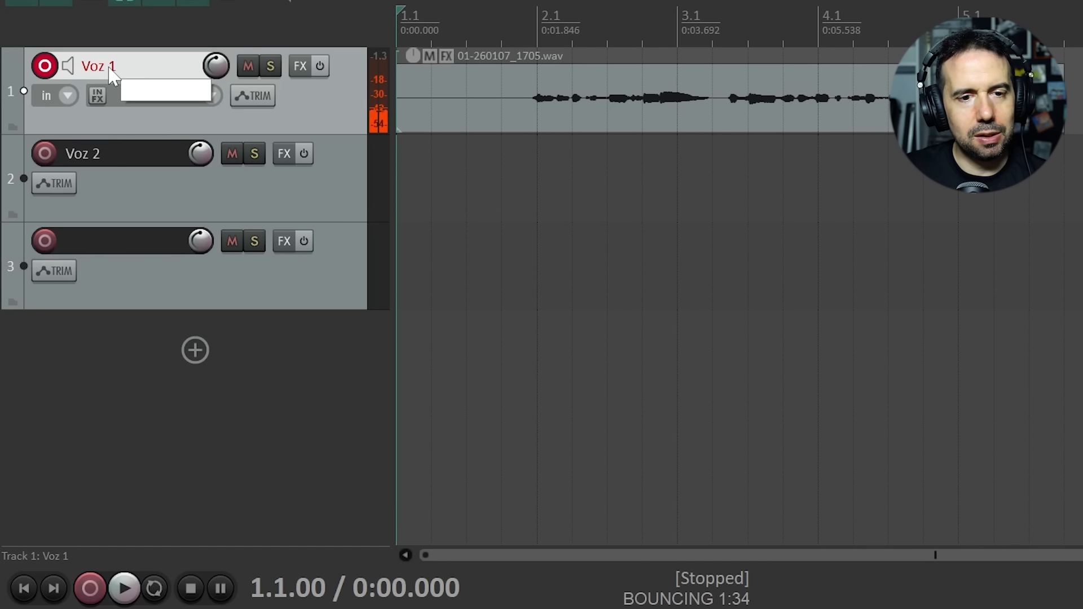
Step: Switch record arming from Voz 1 to Voz 2 and record a second vocal take from the project start
{"action": "left_click", "coordinate": [46, 66]}
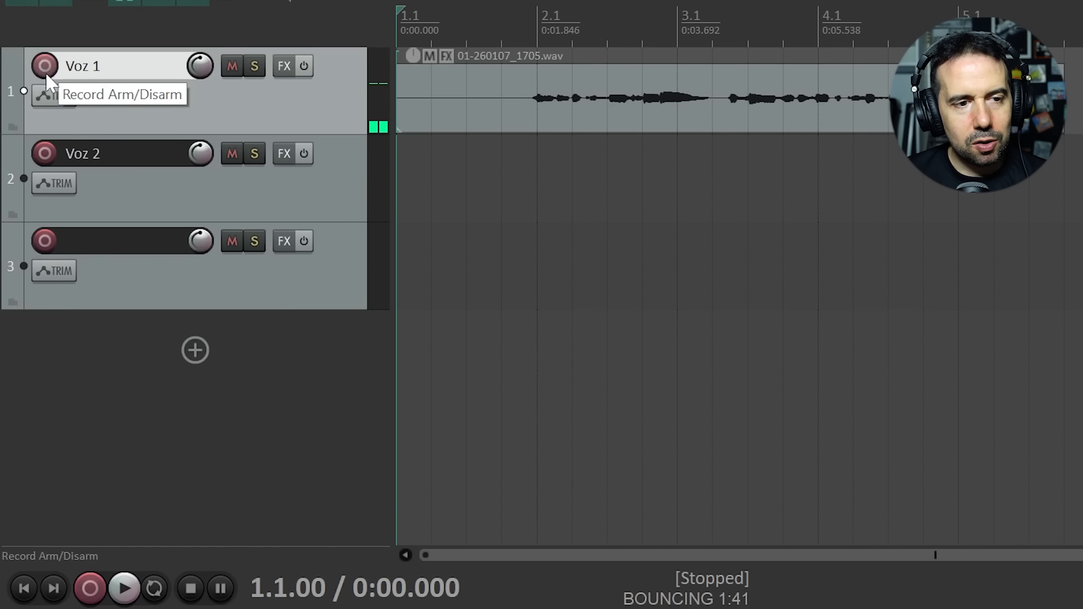
{"action": "left_click", "coordinate": [48, 157]}
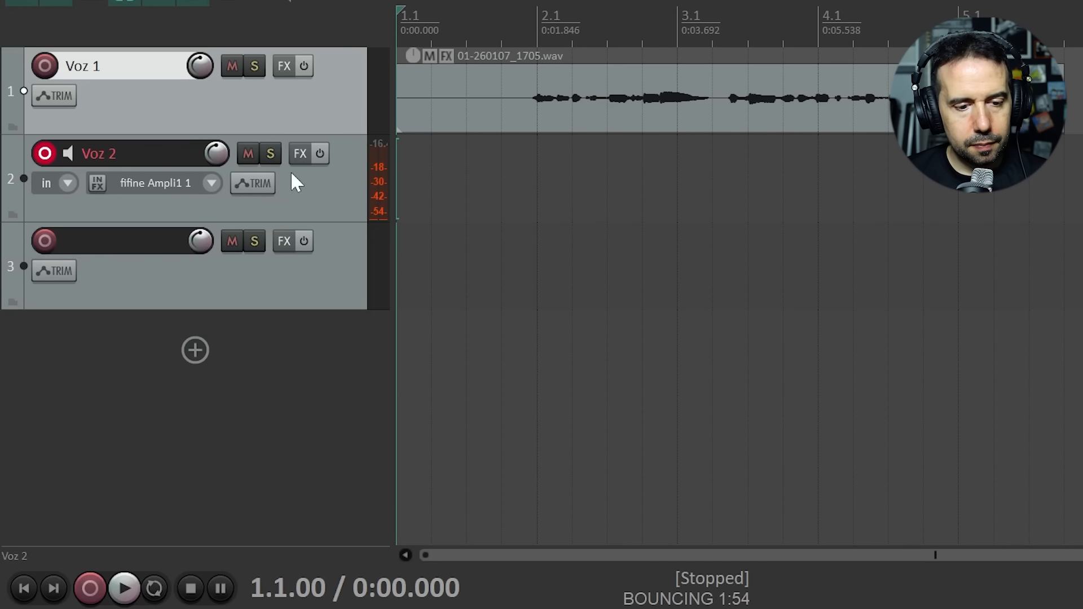
{"action": "left_click", "coordinate": [90, 589]}
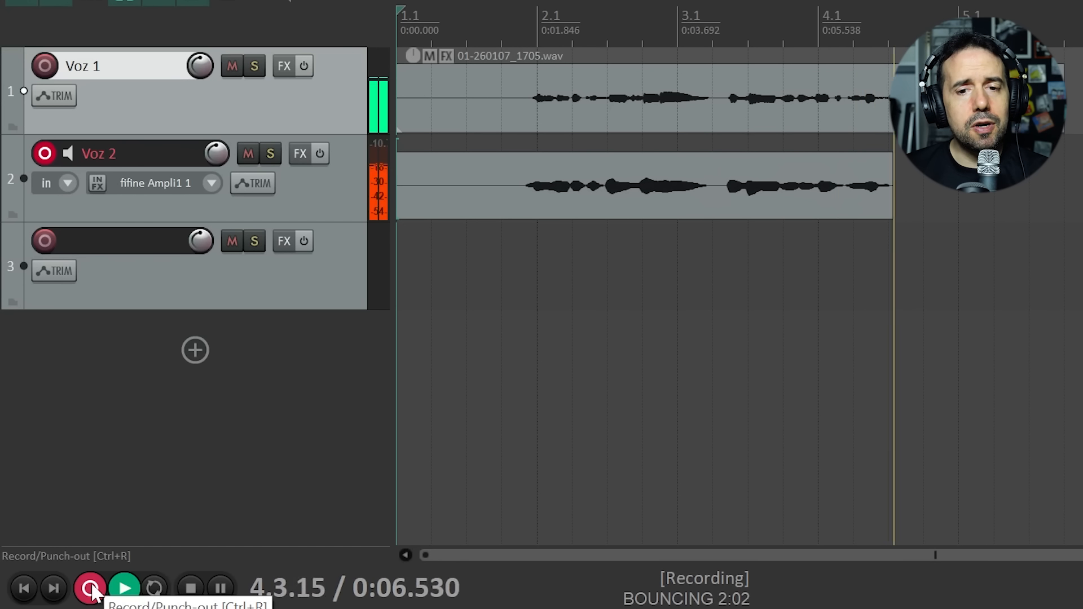
{"action": "left_click", "coordinate": [90, 588]}
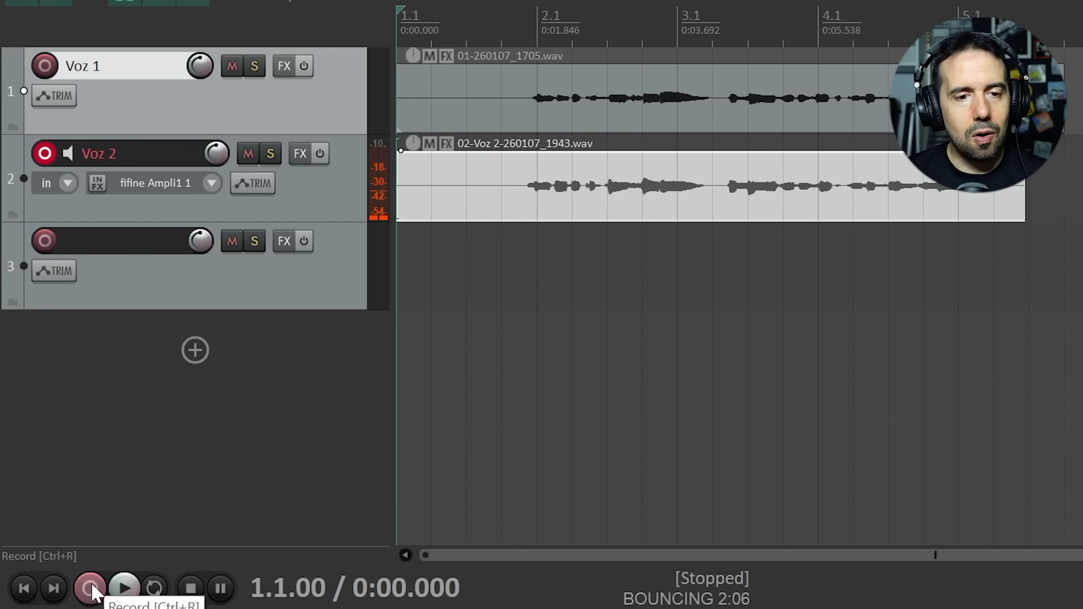
Step: Disarm Voz 2 and play both vocal takes together
{"action": "left_click", "coordinate": [42, 157]}
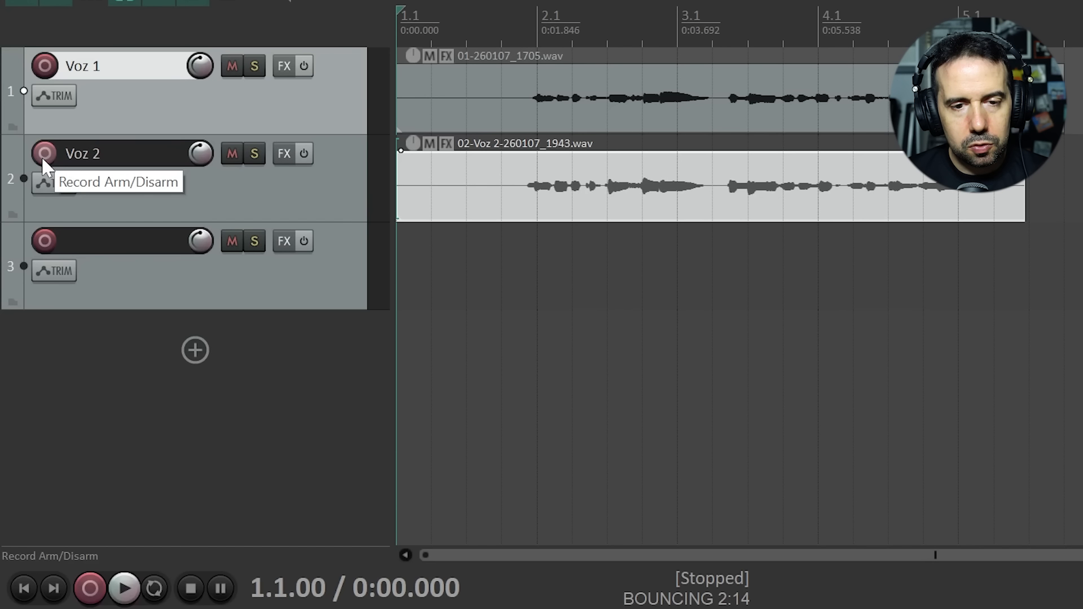
{"action": "key", "text": "space"}
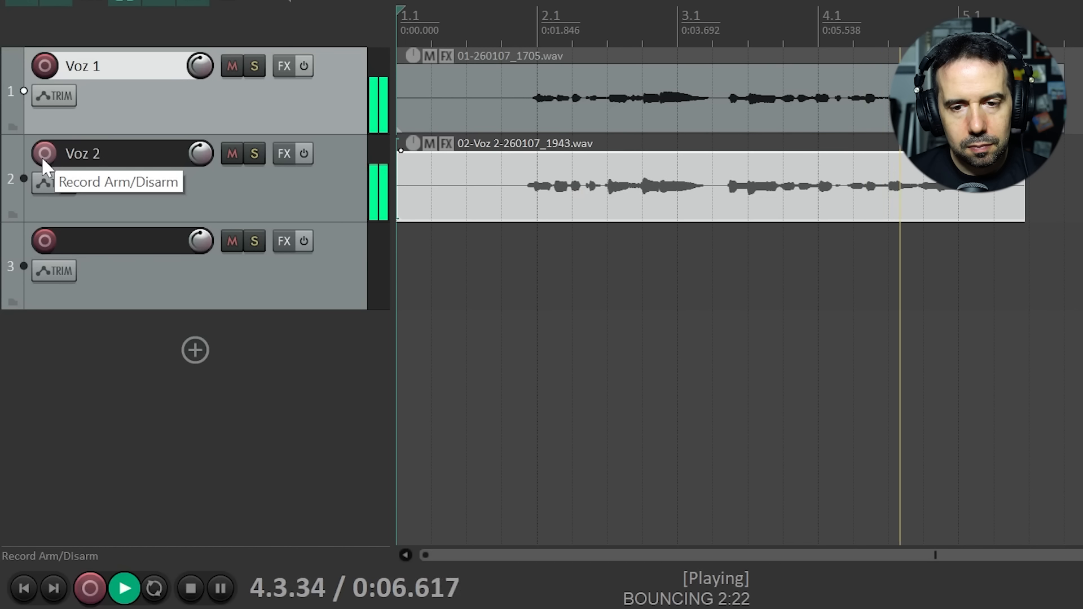
{"action": "key", "text": "space"}
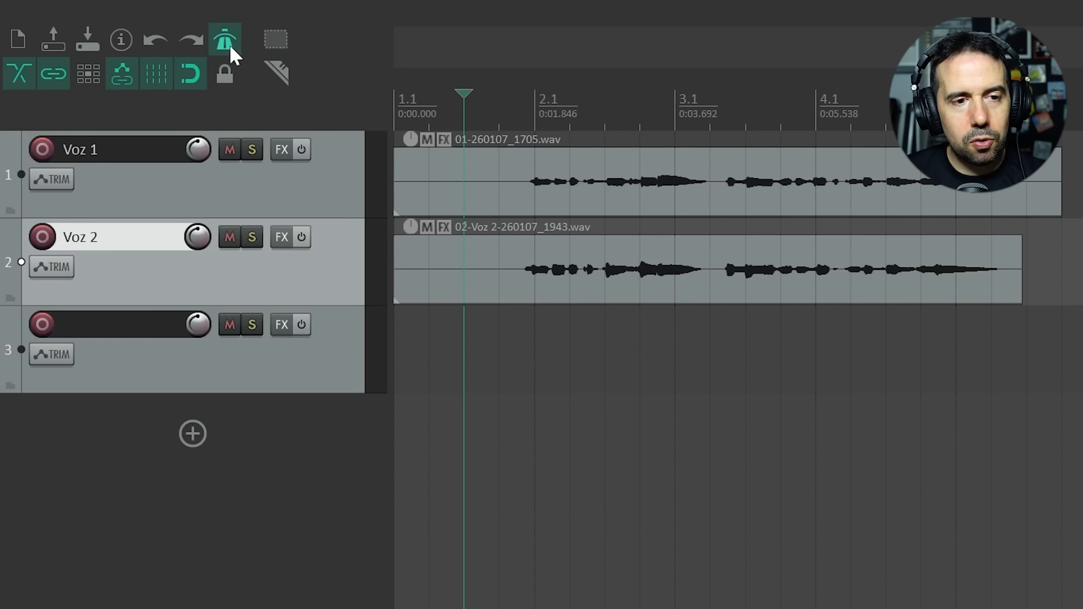
Step: Turn off the metronome and clear the track selection
{"action": "left_click", "coordinate": [229, 43]}
{"action": "left_click", "coordinate": [506, 327]}
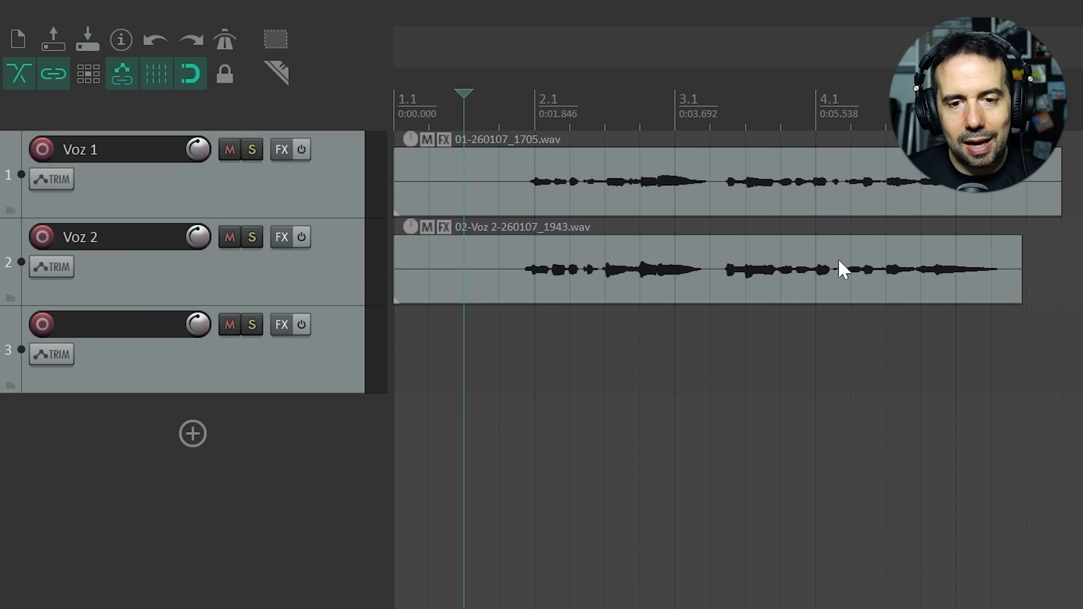
Step: Try trimming the end and start of the Voz 2 recording with snapping enabled, and turn snapping off
{"action": "left_click", "coordinate": [748, 271]}
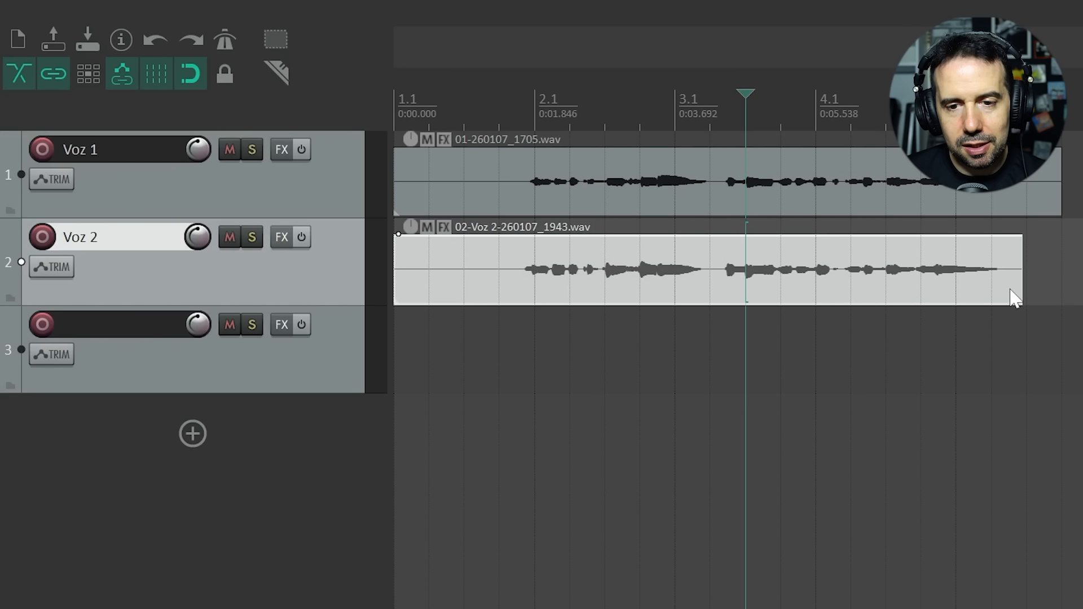
{"action": "mouse_move", "coordinate": [1019, 270]}
{"action": "left_mouse_down"}
{"action": "mouse_move", "coordinate": [925, 266]}
{"action": "mouse_move", "coordinate": [1022, 270]}
{"action": "left_mouse_up"}
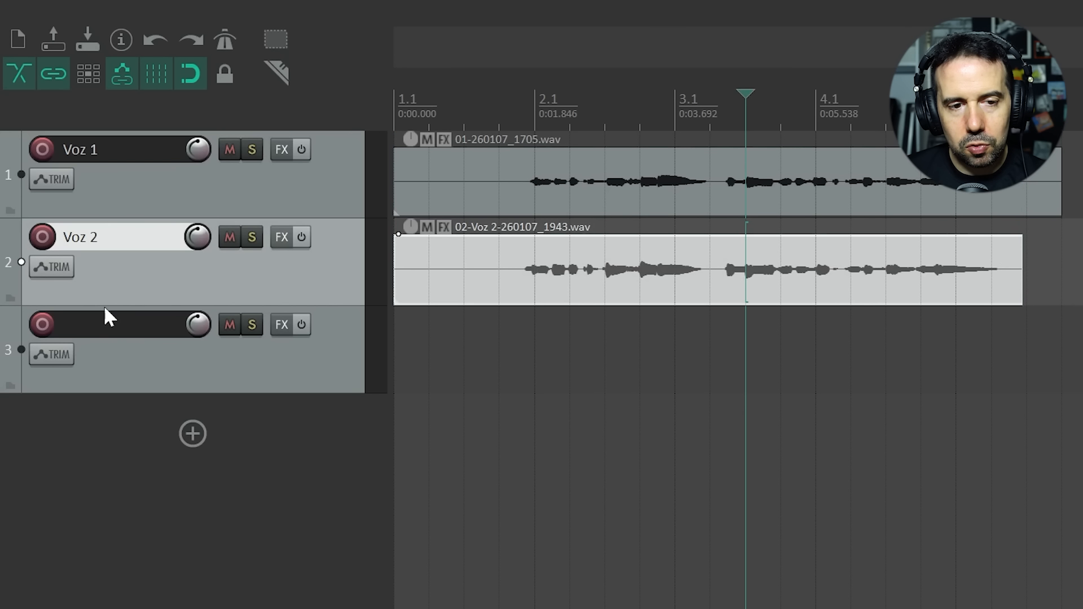
{"action": "left_click", "coordinate": [404, 286]}
{"action": "mouse_move", "coordinate": [398, 274]}
{"action": "left_mouse_down"}
{"action": "mouse_move", "coordinate": [466, 283]}
{"action": "mouse_move", "coordinate": [402, 281]}
{"action": "left_mouse_up"}
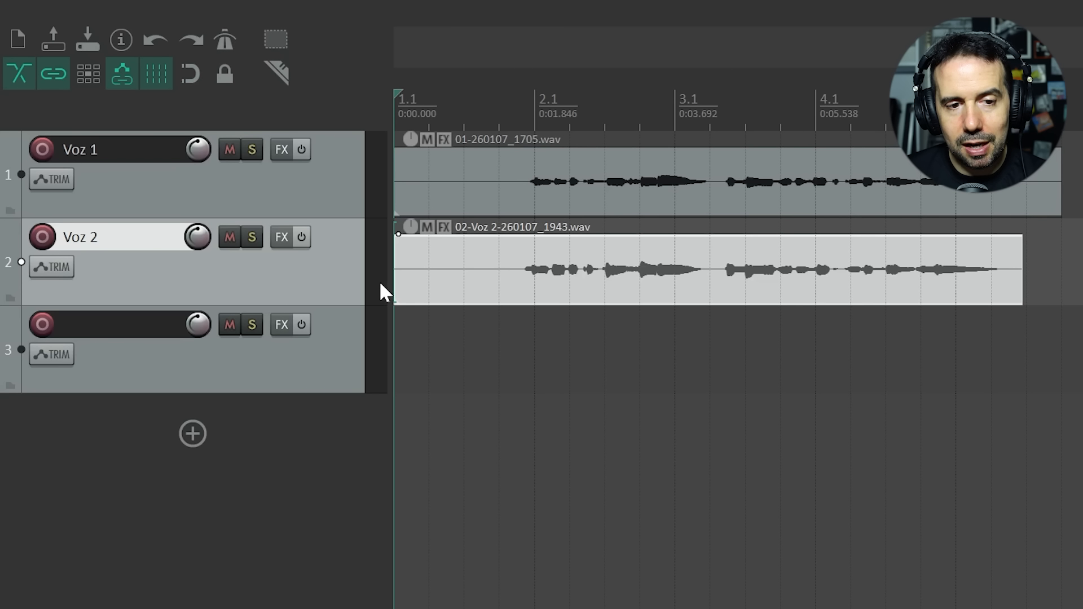
Step: Trim the silence from the start and end of both vocal recordings, and add a short fade-in to the Voz 1 recording
{"action": "left_click_drag", "start_coordinate": [398, 278], "coordinate": [505, 296]}
{"action": "left_click_drag", "start_coordinate": [1028, 282], "coordinate": [1021, 238]}
{"action": "left_click_drag", "start_coordinate": [396, 240], "coordinate": [514, 244]}
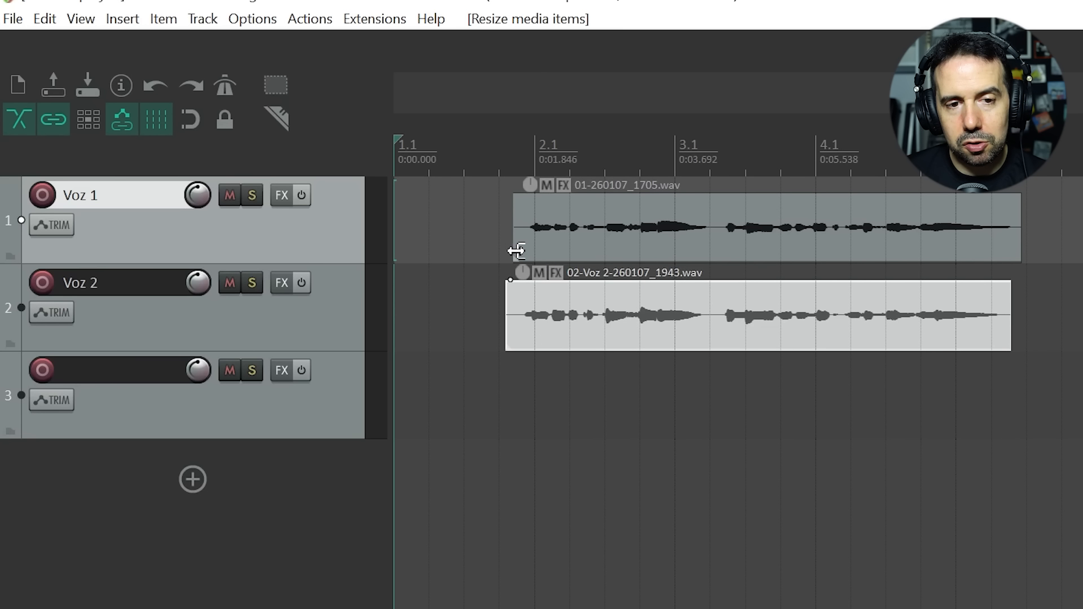
{"action": "left_click_drag", "start_coordinate": [513, 205], "coordinate": [543, 200]}
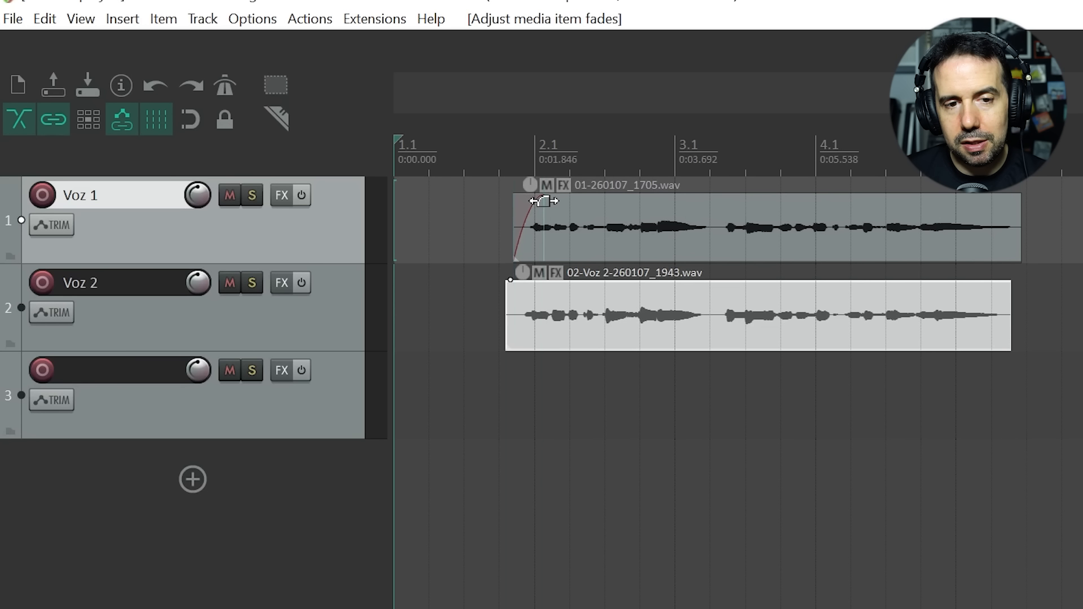
Step: Add a short fade-out to the Voz 1 recording and short fades at both ends of the Voz 2 recording
{"action": "left_click", "coordinate": [1010, 205]}
{"action": "left_click_drag", "start_coordinate": [1021, 203], "coordinate": [1004, 204]}
{"action": "left_click_drag", "start_coordinate": [506, 291], "coordinate": [524, 291]}
{"action": "left_click_drag", "start_coordinate": [1010, 293], "coordinate": [993, 294]}
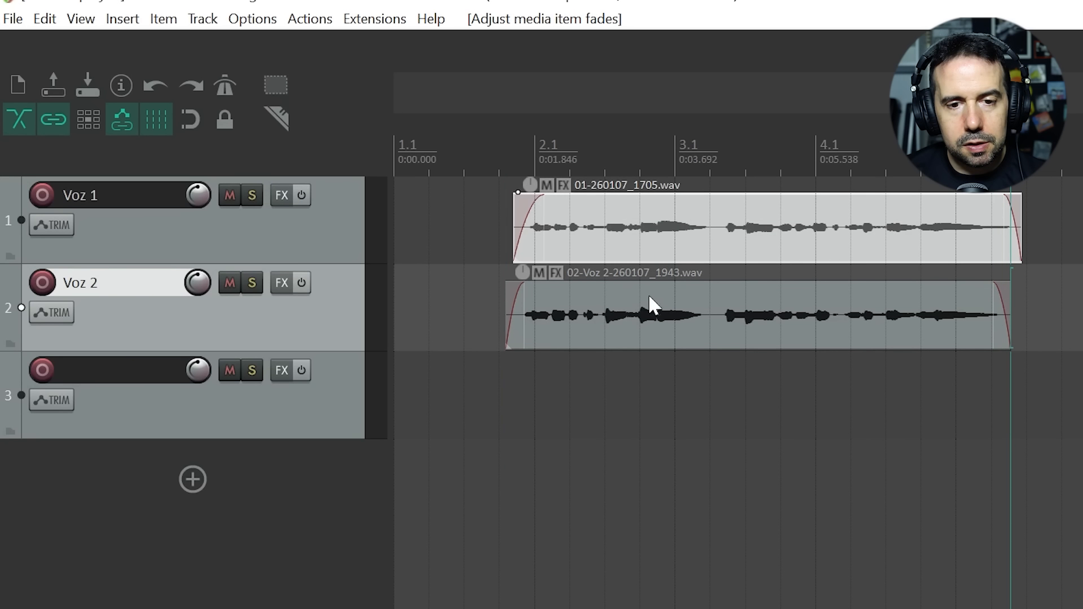
Step: Try moving the Voz 2 recording further along the timeline, and undo the move
{"action": "left_click", "coordinate": [729, 319]}
{"action": "left_click_drag", "start_coordinate": [854, 333], "coordinate": [953, 326]}
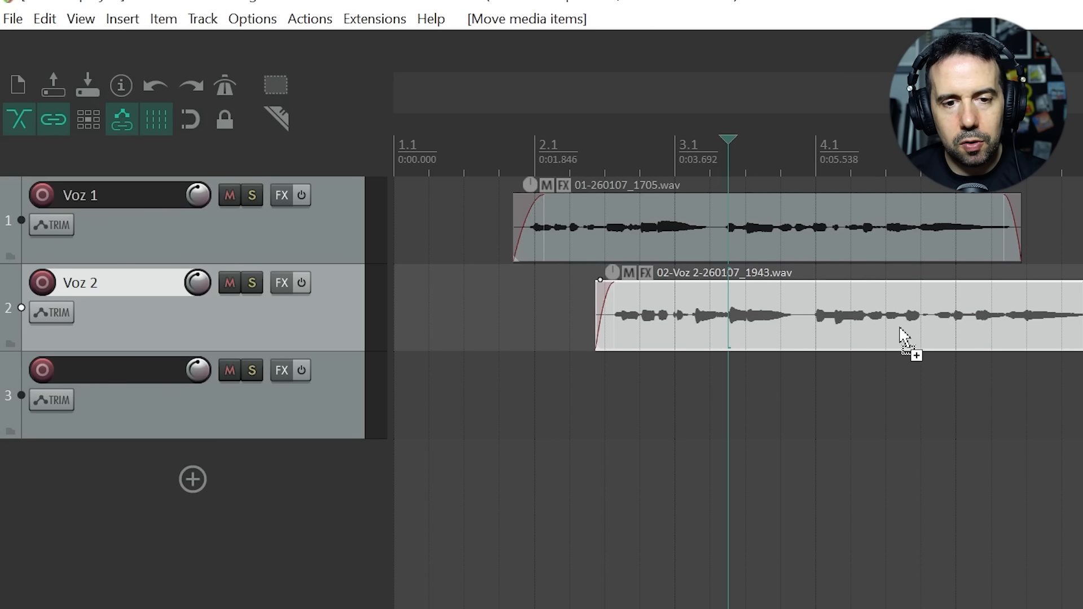
{"action": "key", "text": "ctrl+z"}
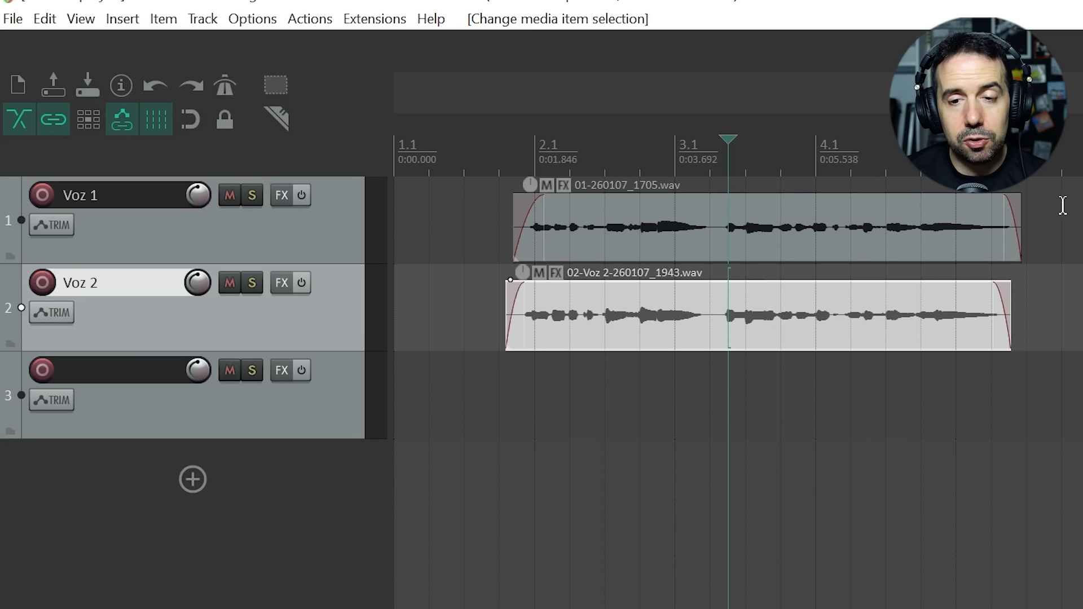
Step: Select both vocal recordings, try moving them together further along the timeline, and undo the move
{"action": "left_click_drag", "start_coordinate": [1062, 213], "coordinate": [570, 355]}
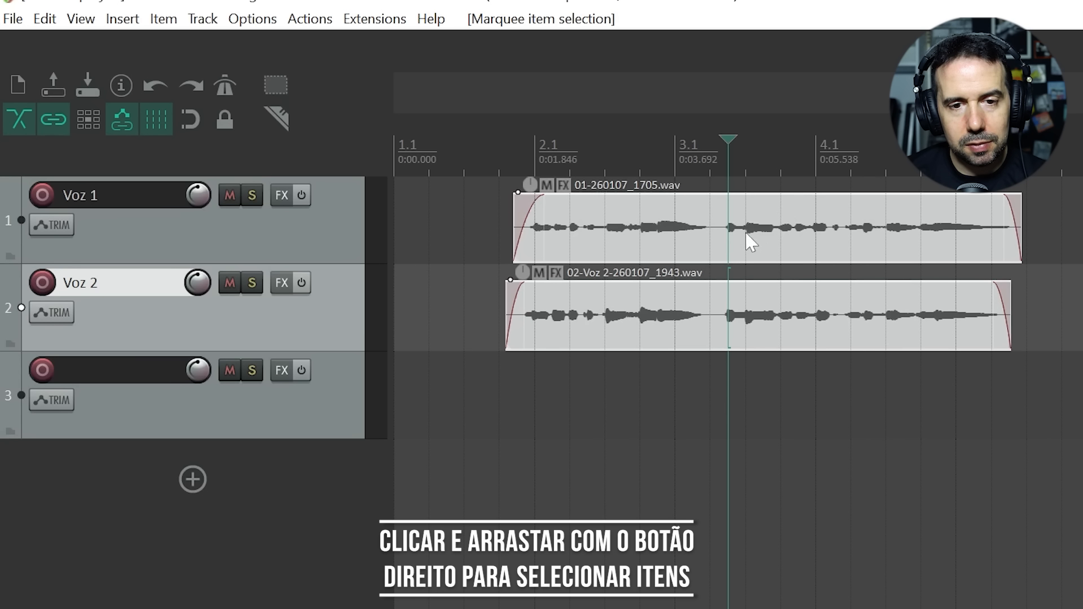
{"action": "left_click_drag", "start_coordinate": [776, 246], "coordinate": [899, 232]}
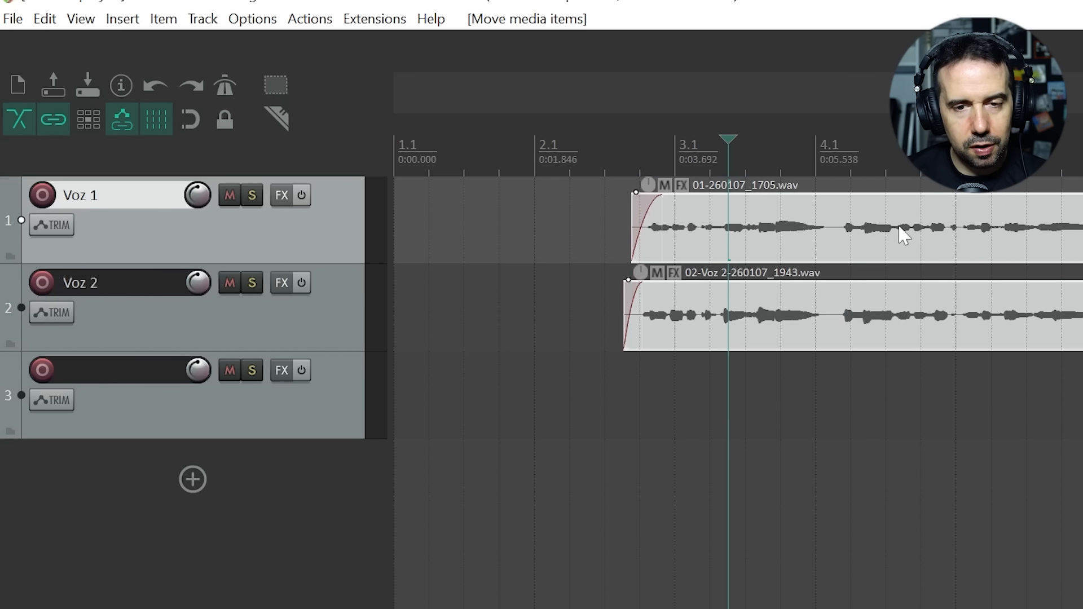
{"action": "key", "text": "ctrl+z"}
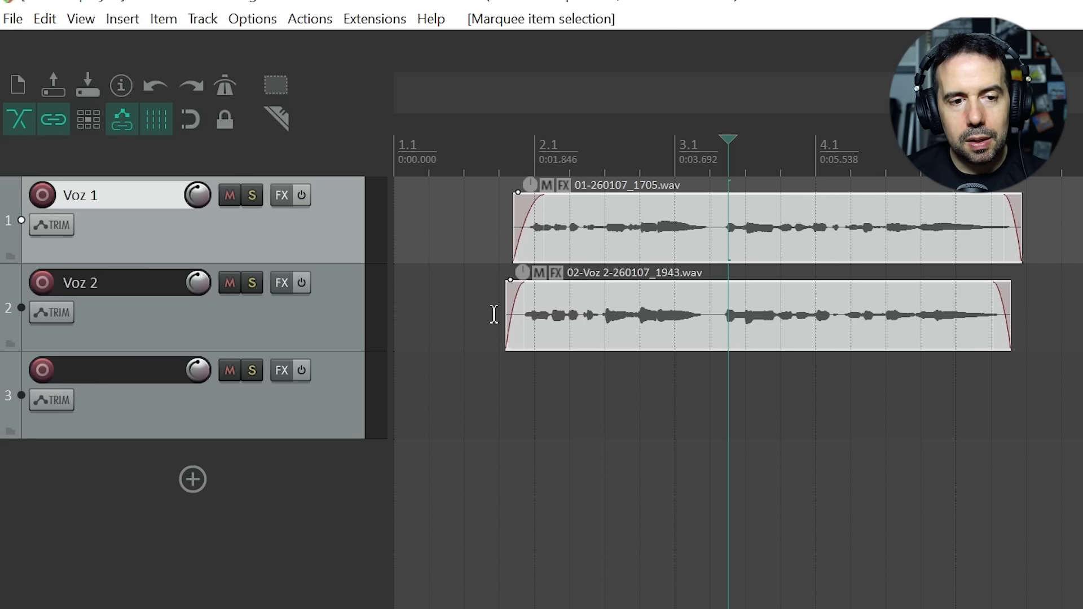
Step: Set the Voz 1 track to a custom cyan color (red 0, green 255, blue 255)
{"action": "right_click", "coordinate": [274, 247]}
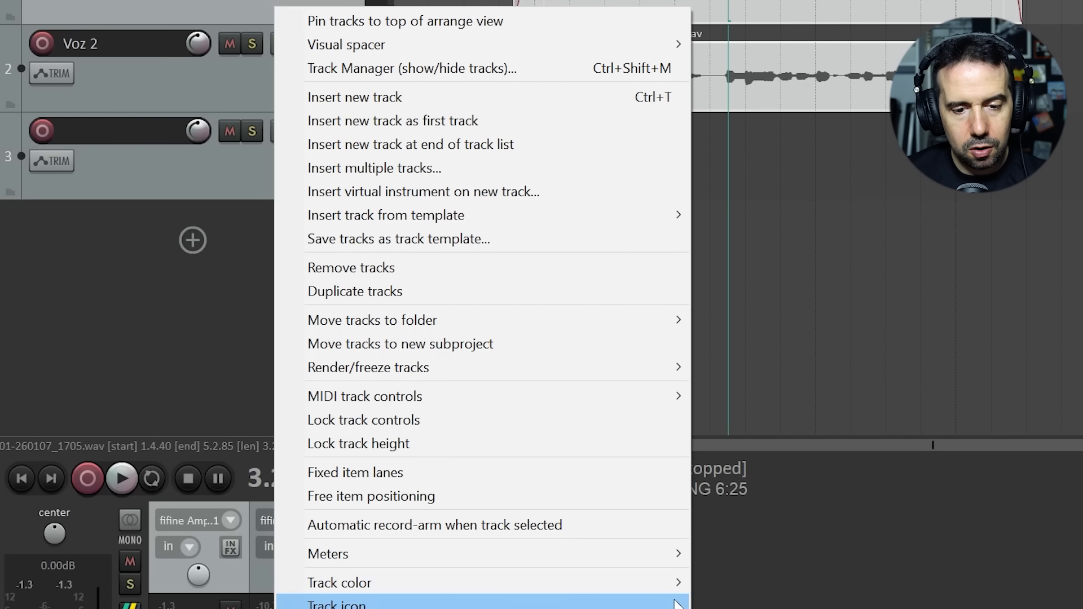
{"action": "mouse_move", "coordinate": [665, 587]}
{"action": "left_click", "coordinate": [673, 485]}
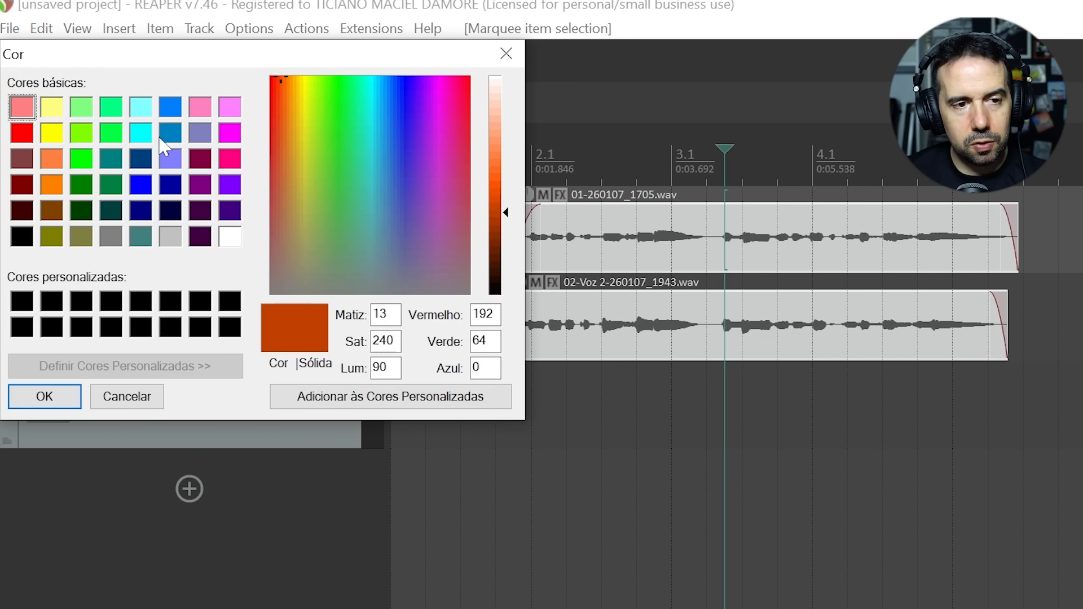
{"action": "left_click", "coordinate": [141, 134]}
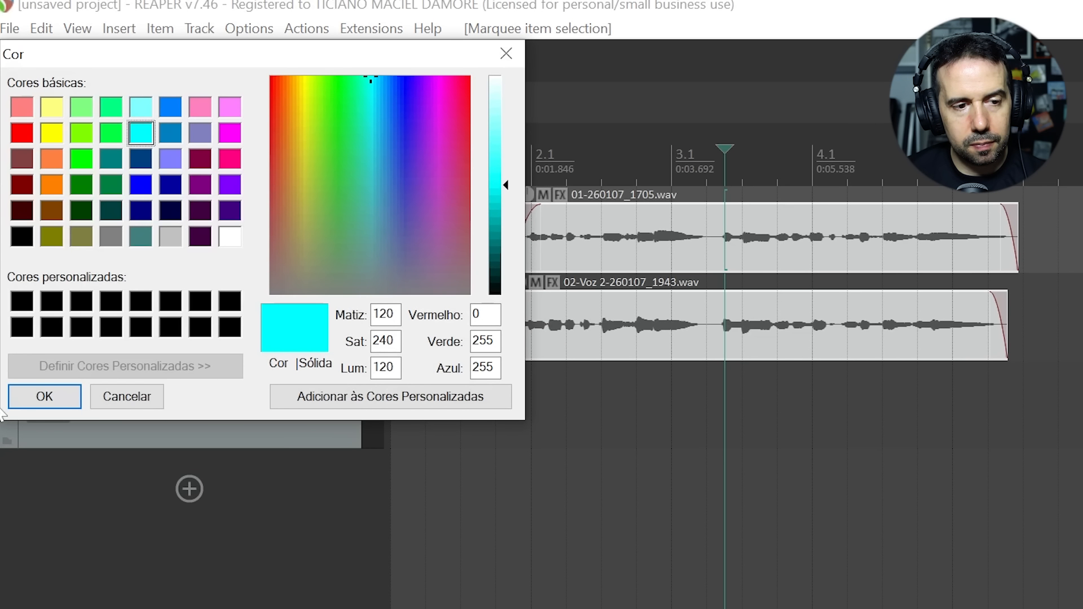
{"action": "left_click", "coordinate": [66, 398]}
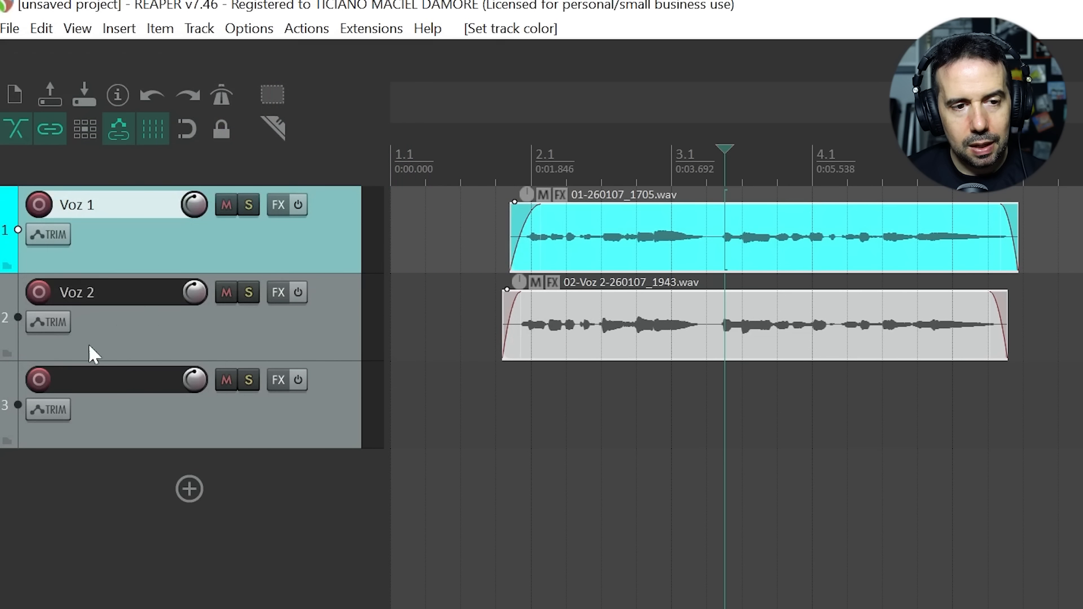
Step: Set the Voz 2 track to a custom bright green color
{"action": "right_click", "coordinate": [205, 345]}
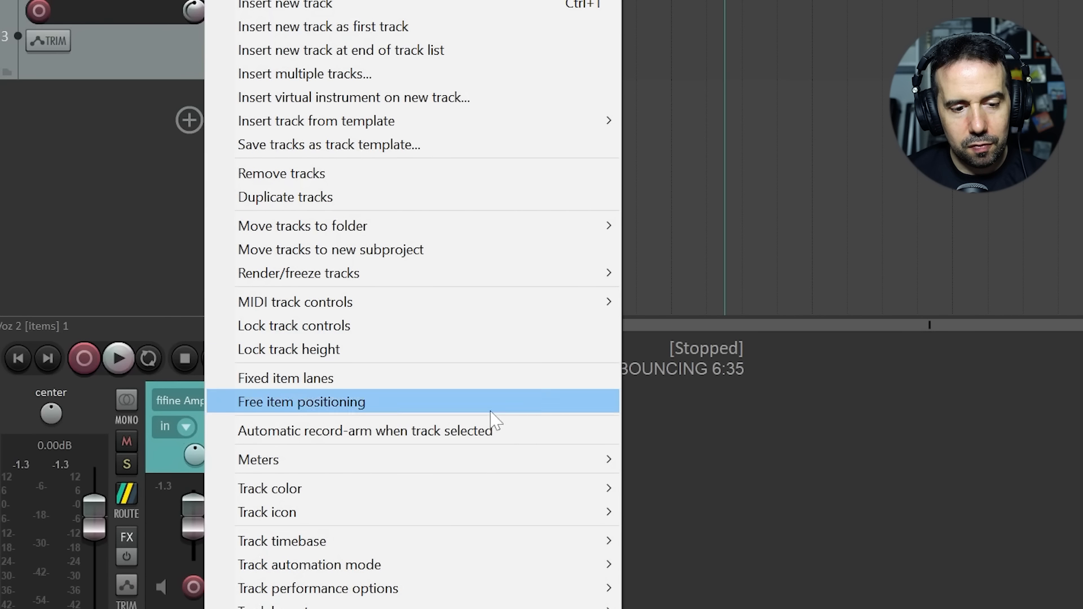
{"action": "mouse_move", "coordinate": [542, 497]}
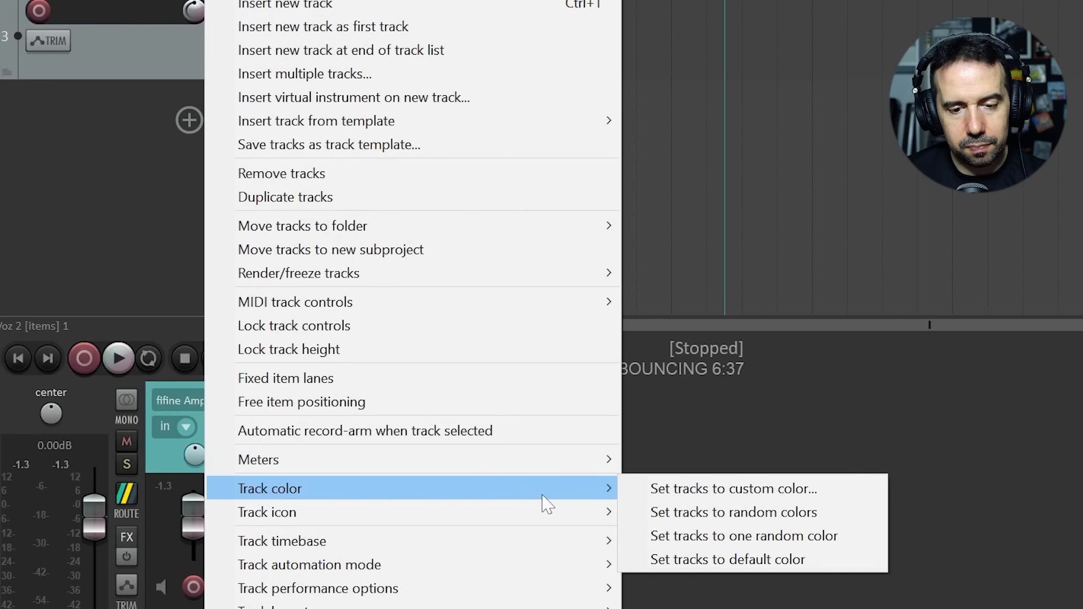
{"action": "left_click", "coordinate": [747, 489]}
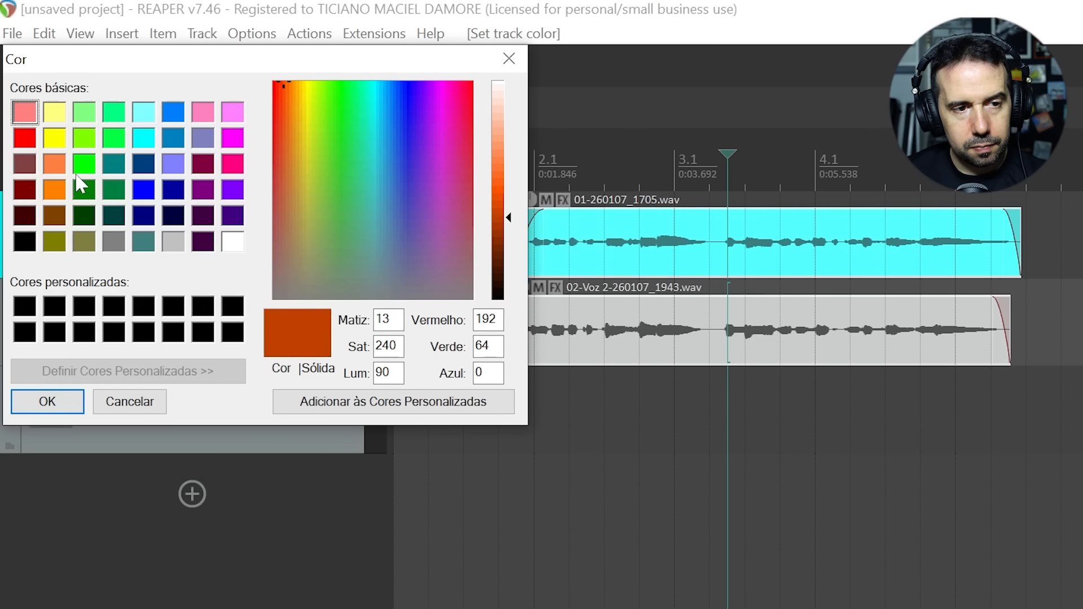
{"action": "left_click", "coordinate": [85, 164]}
{"action": "left_click", "coordinate": [67, 400]}
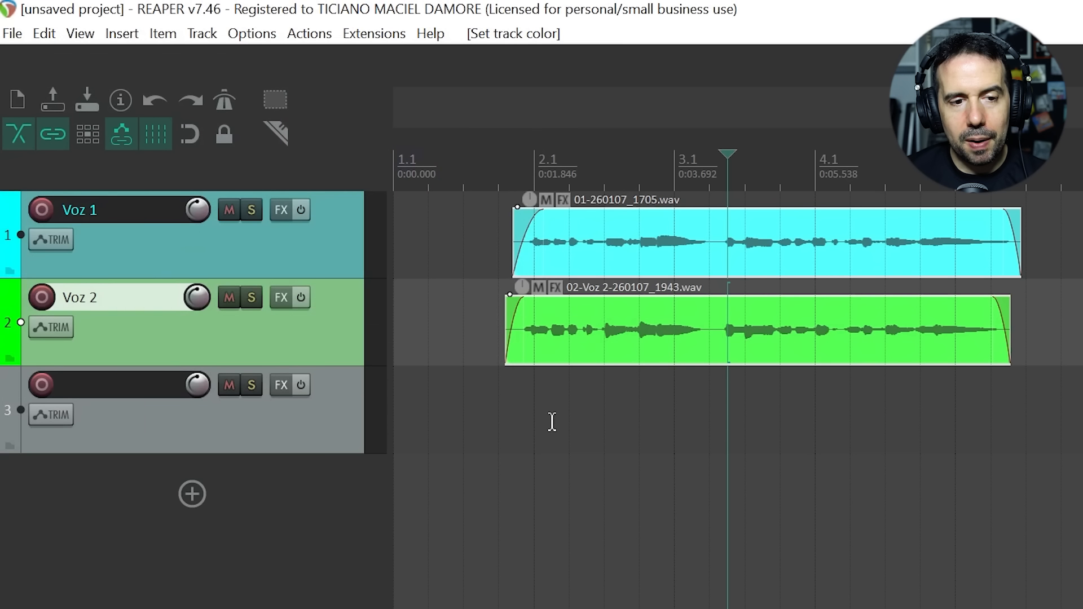
Step: Delete the empty third track
{"action": "left_click", "coordinate": [259, 414]}
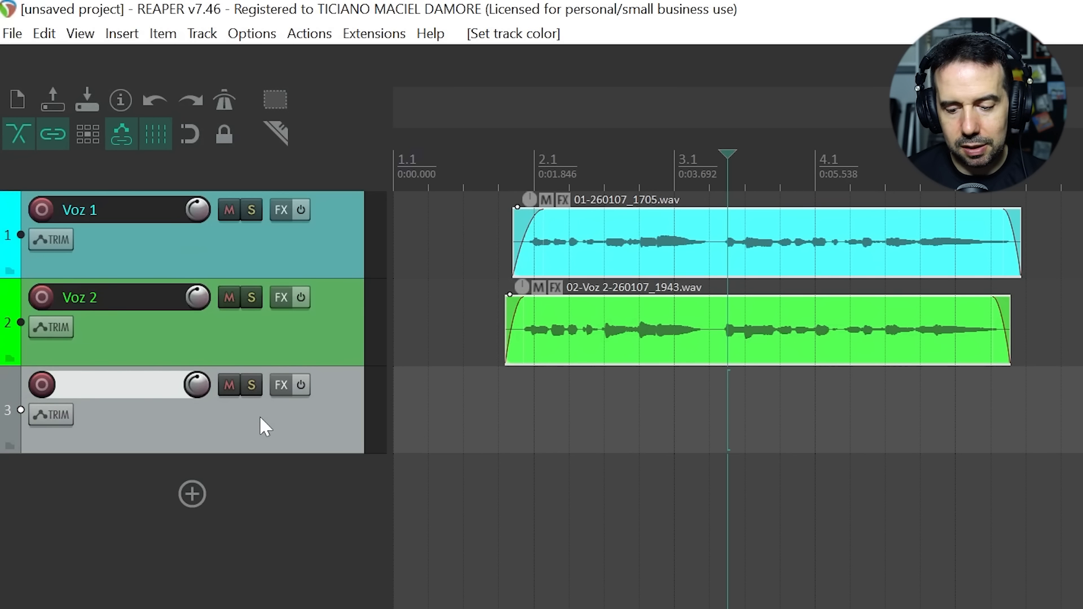
{"action": "key", "text": "Delete"}
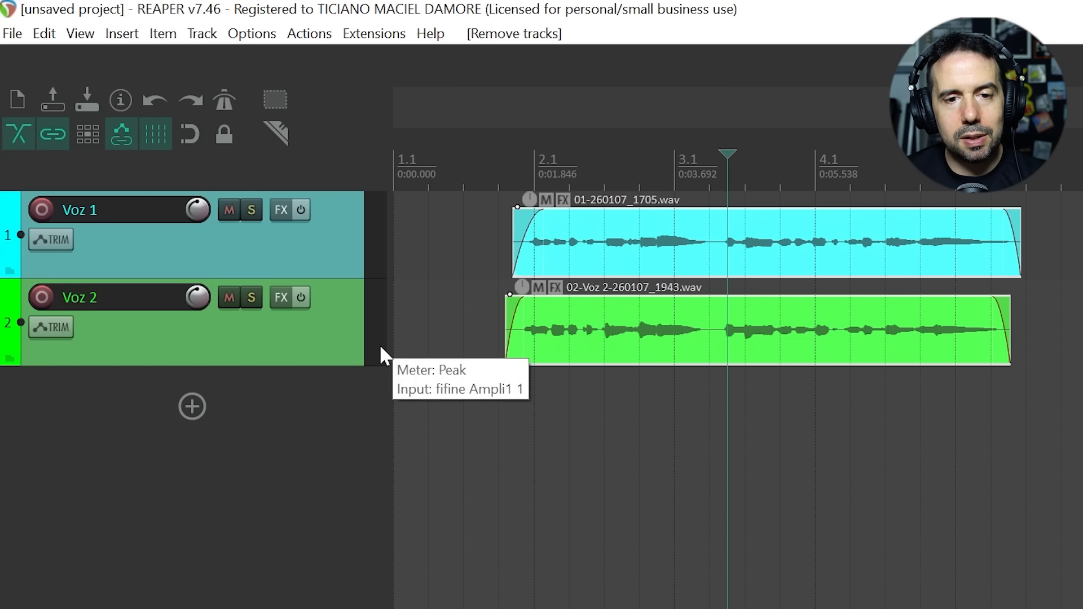
Step: Show the volume envelope of Voz 1 and add four points to it across the recording
{"action": "left_click", "coordinate": [299, 248]}
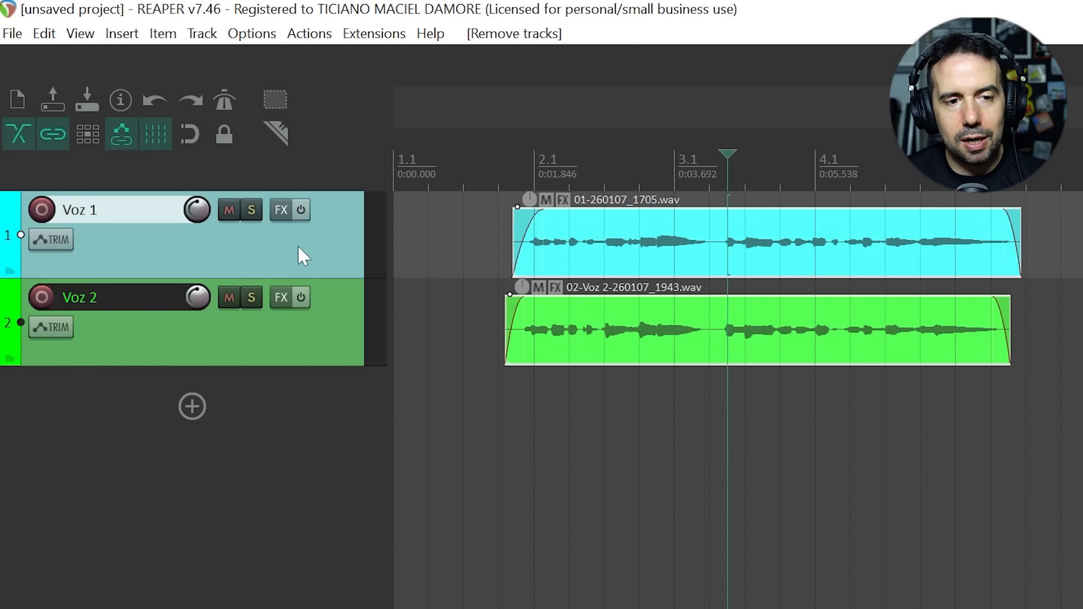
{"action": "key", "text": "v"}
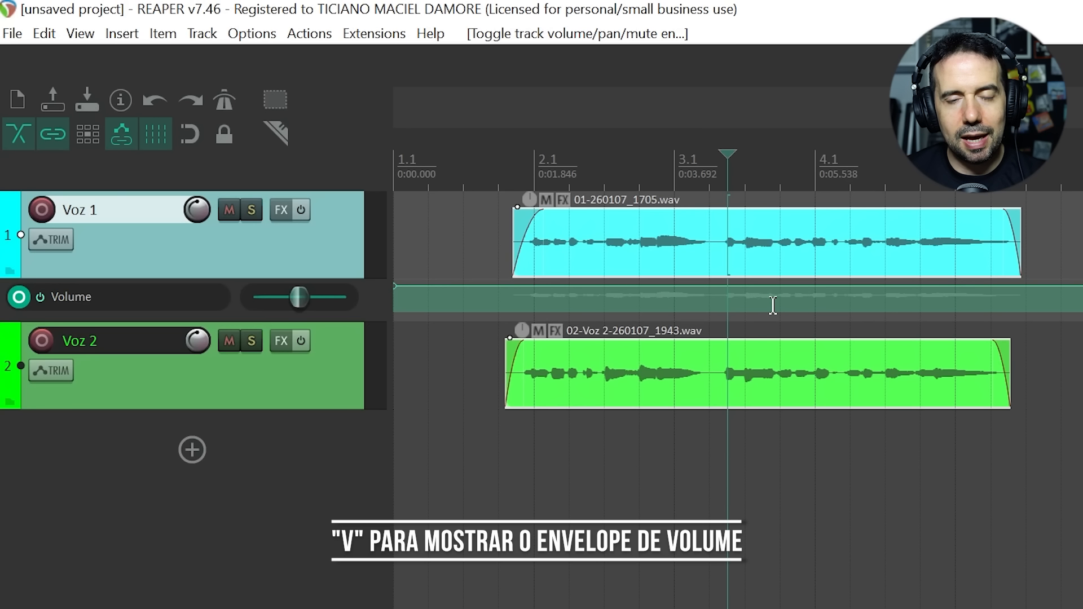
{"action": "left_click", "coordinate": [636, 286], "text": "shift"}
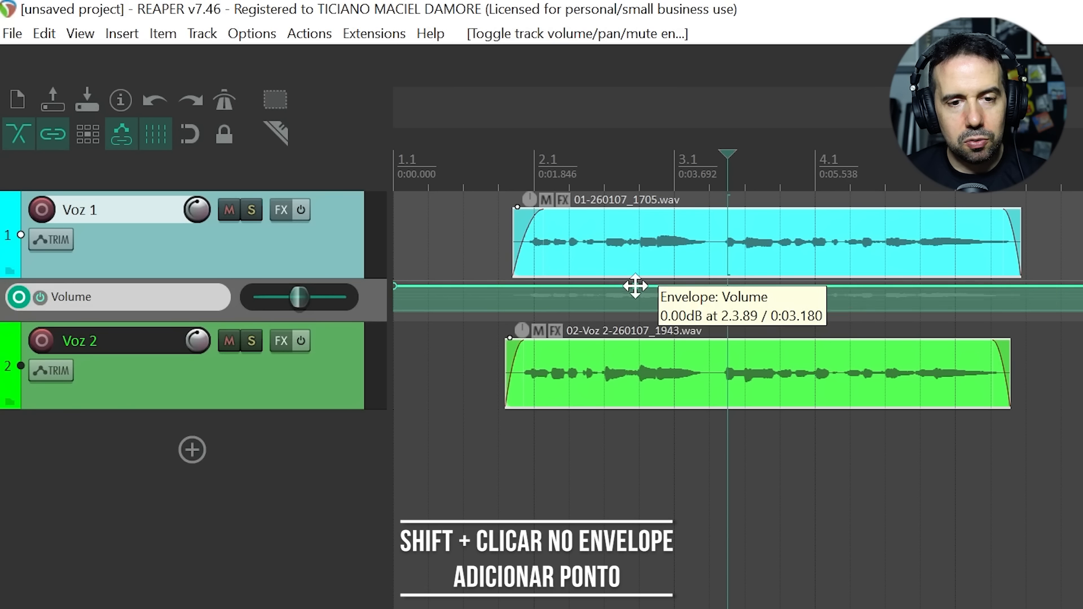
{"action": "left_click", "coordinate": [765, 285], "text": "shift"}
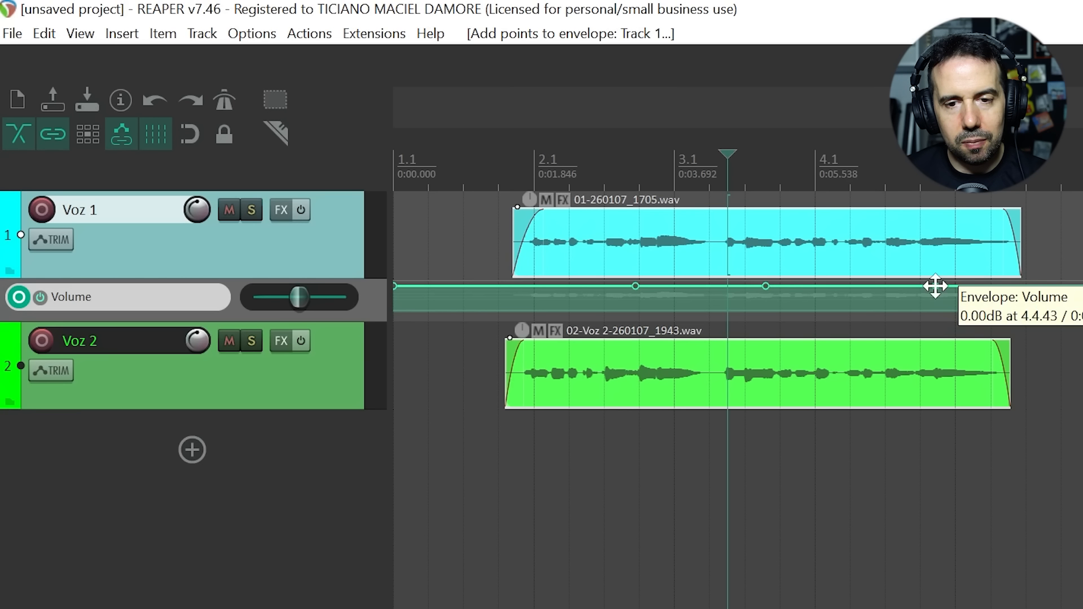
{"action": "left_click", "coordinate": [802, 286], "text": "shift"}
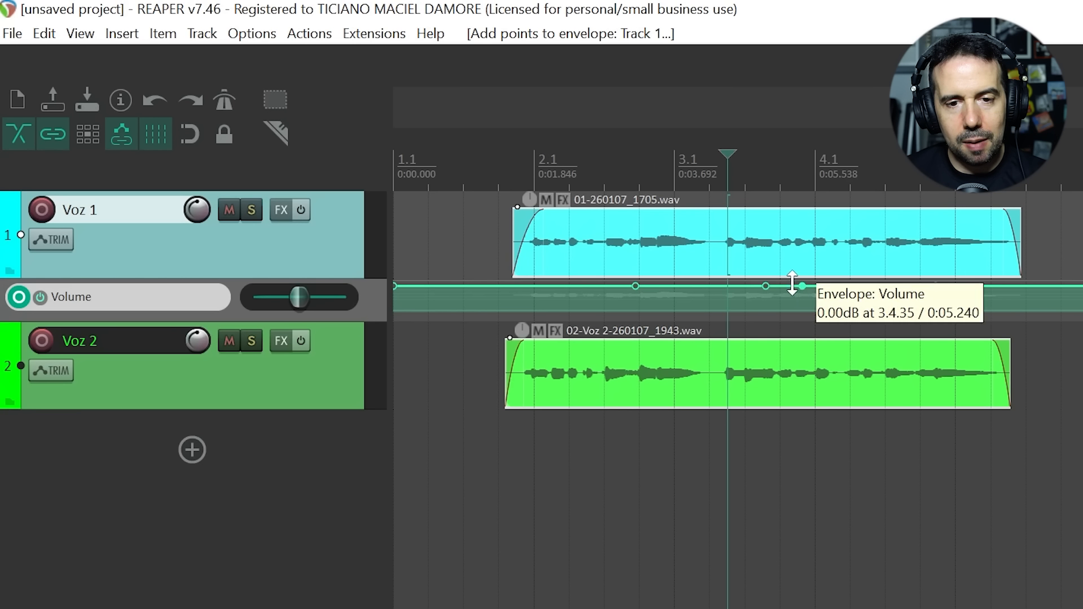
Step: Lower the two middle Voz 1 envelope points beside the outer ones, bringing the second to about -27.4 dB
{"action": "left_click_drag", "start_coordinate": [766, 286], "coordinate": [644, 297]}
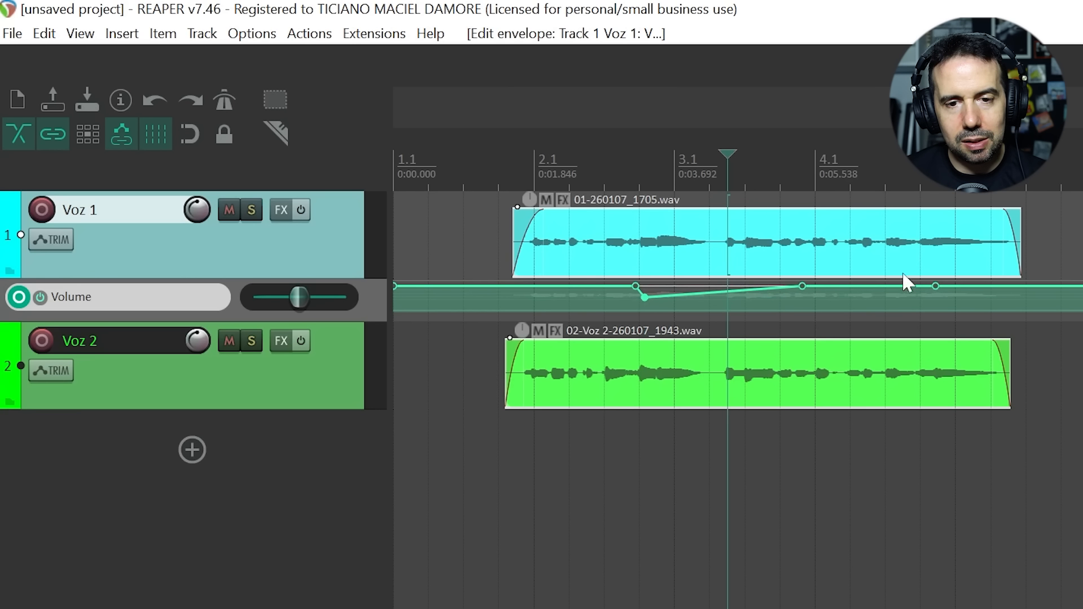
{"action": "left_click_drag", "start_coordinate": [803, 288], "coordinate": [933, 382]}
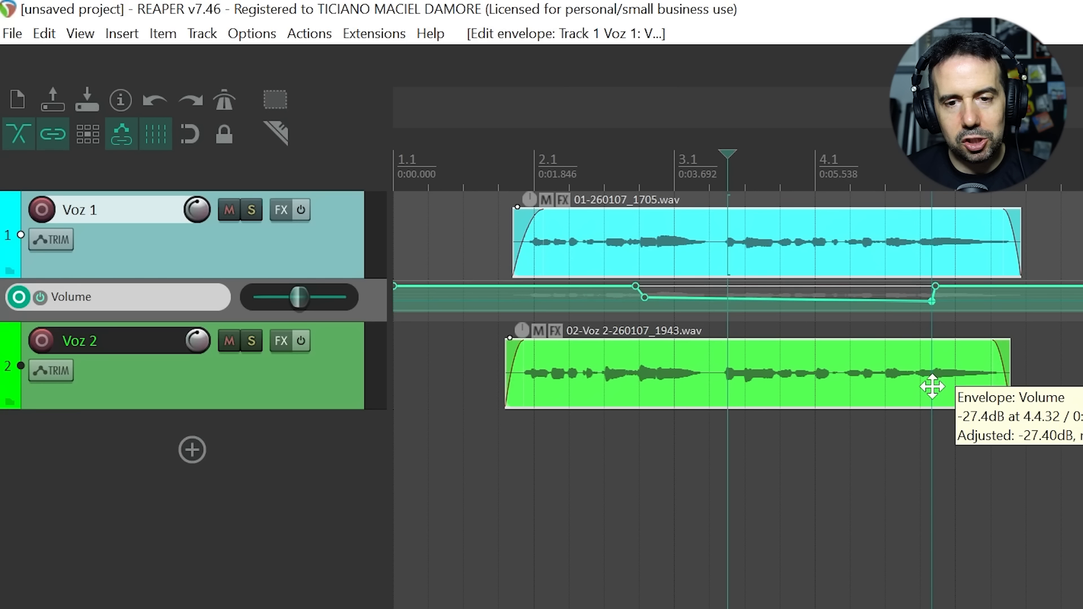
Step: Mute Voz 2, play Voz 1 alone from just before the recording to check the volume dip, and unmute Voz 2
{"action": "left_click", "coordinate": [230, 343]}
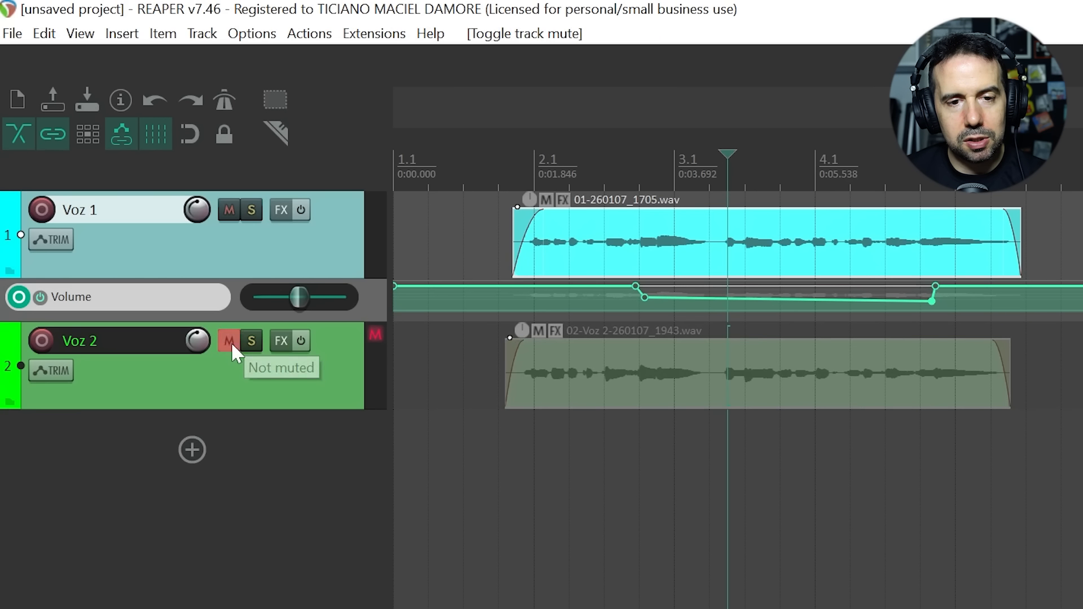
{"action": "left_click", "coordinate": [499, 228]}
{"action": "key", "text": "space"}
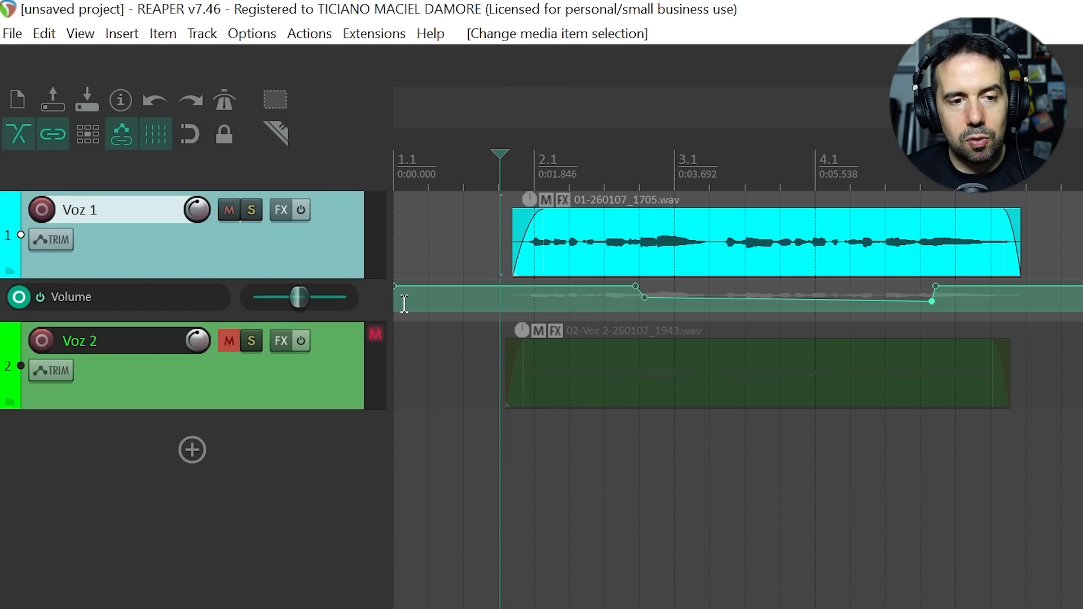
{"action": "left_click", "coordinate": [229, 337]}
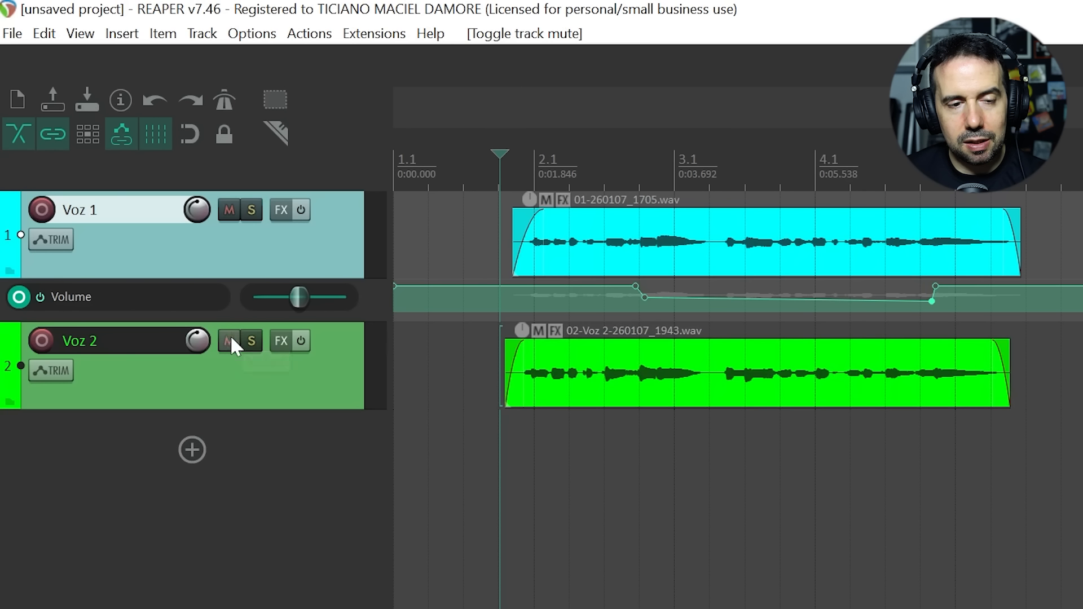
Step: Show the volume envelope of Voz 2 and lower its volume across a time selection over the middle of the recording
{"action": "left_click", "coordinate": [276, 386]}
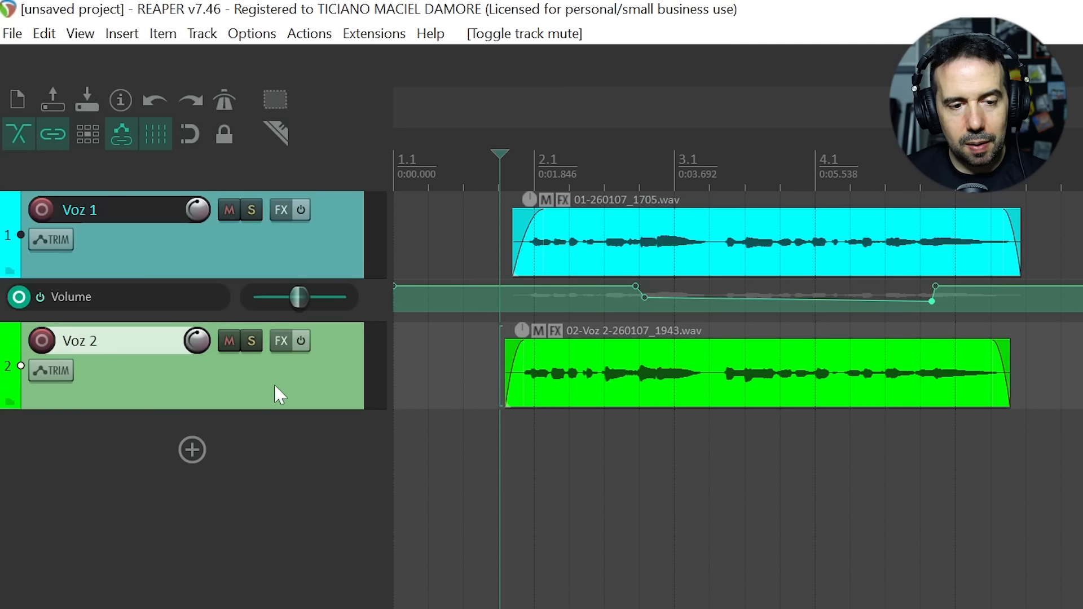
{"action": "key", "text": "v"}
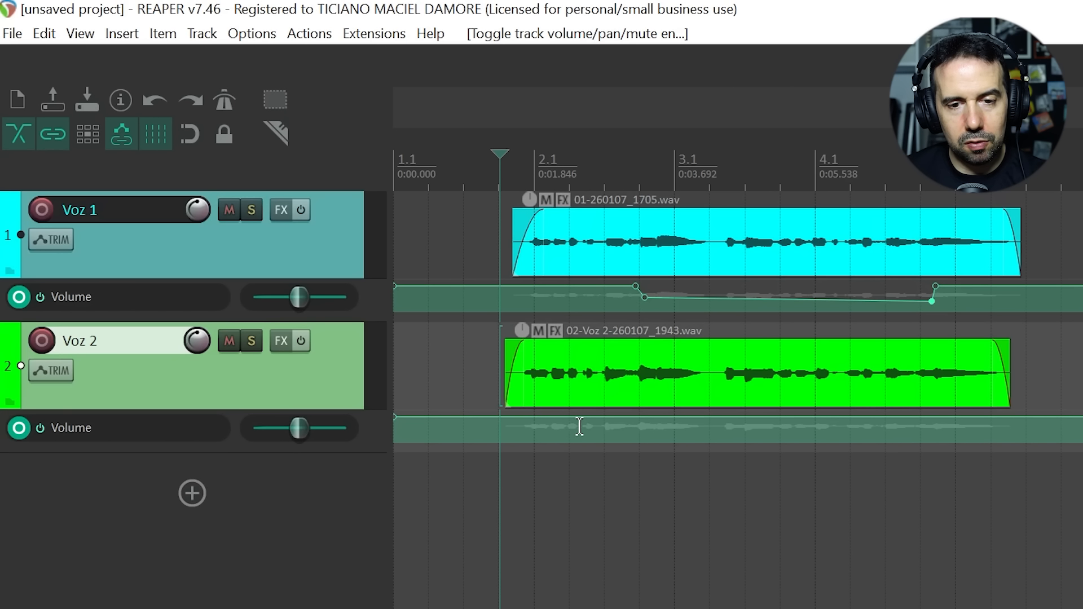
{"action": "left_click_drag", "start_coordinate": [592, 475], "coordinate": [859, 489]}
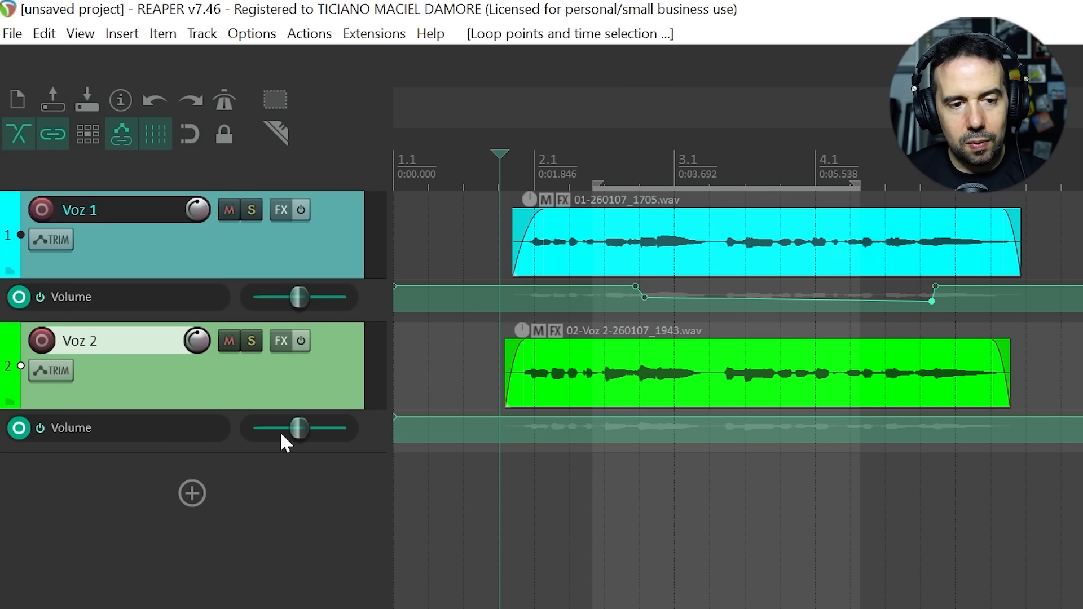
{"action": "left_click_drag", "start_coordinate": [298, 430], "coordinate": [276, 435]}
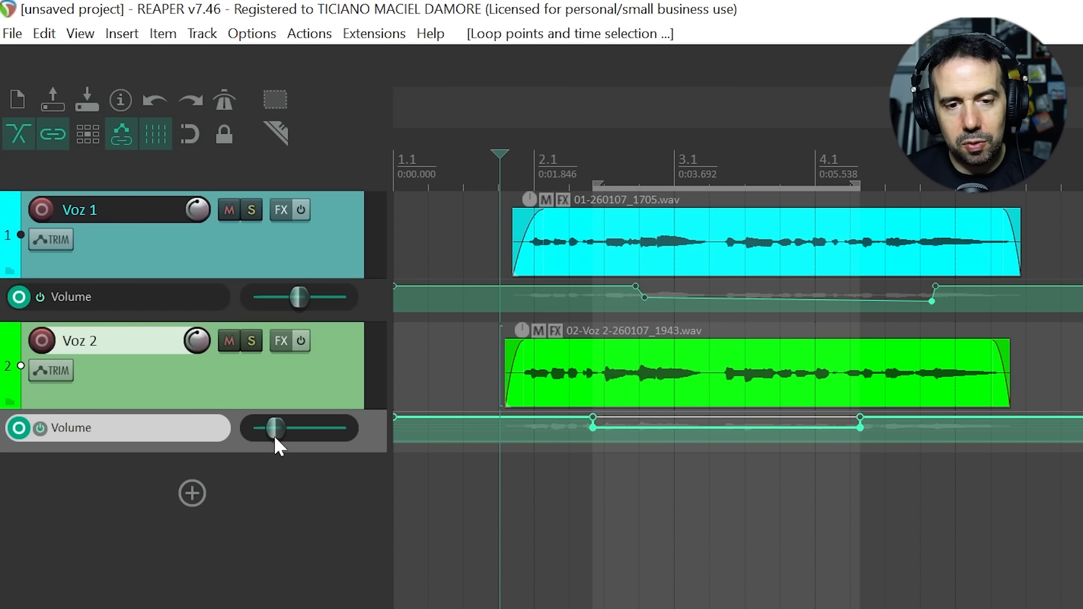
{"action": "double_click", "coordinate": [272, 436]}
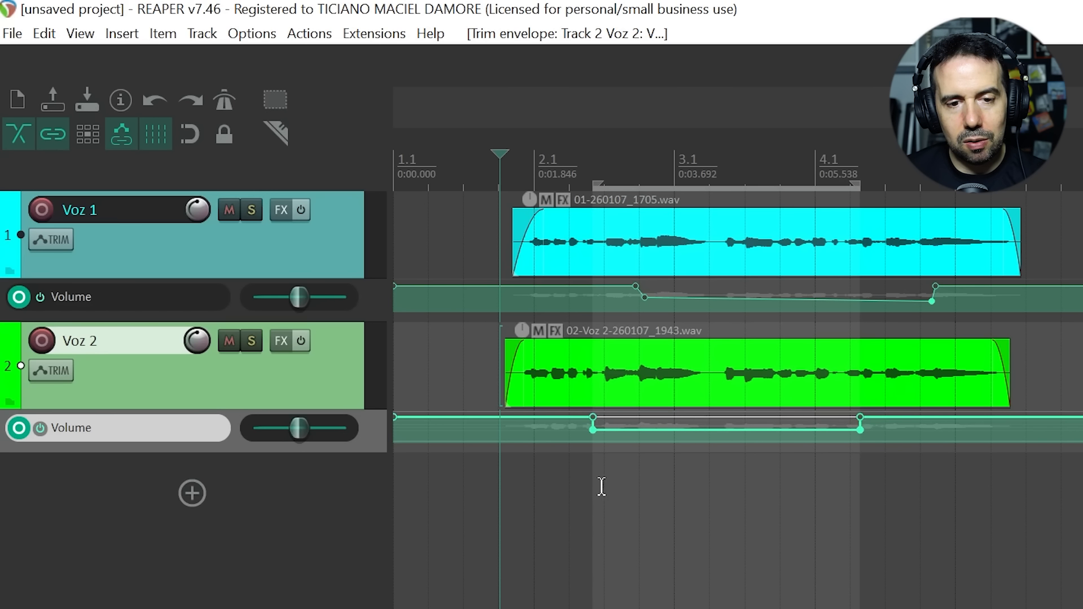
Step: Mute Voz 1 and play Voz 2 alone from the start of its recording through the lowered section
{"action": "left_click", "coordinate": [579, 488]}
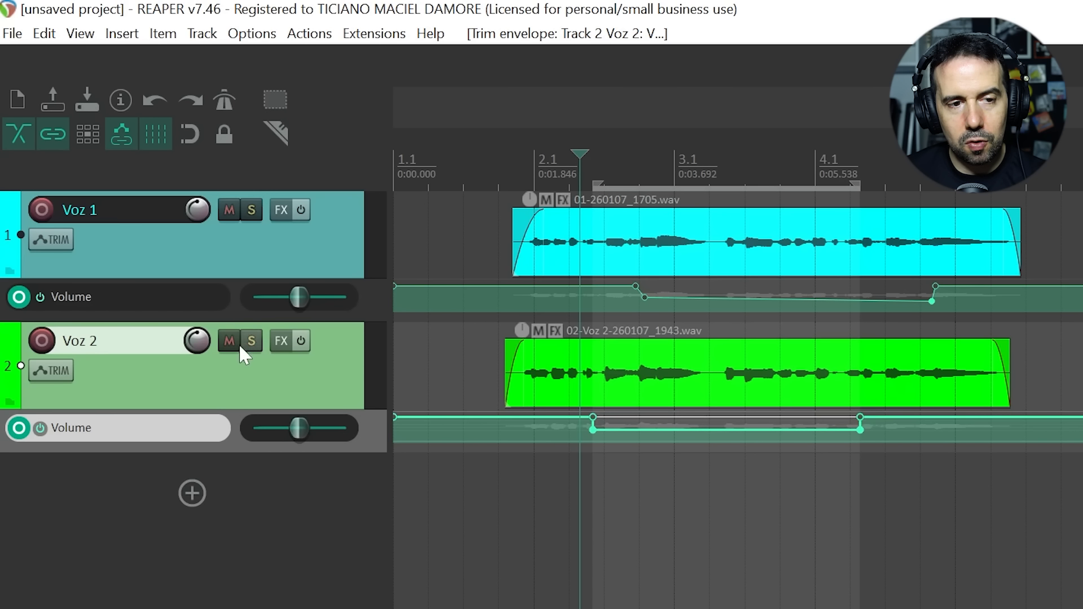
{"action": "left_click", "coordinate": [230, 211]}
{"action": "left_click", "coordinate": [507, 505]}
{"action": "key", "text": "space"}
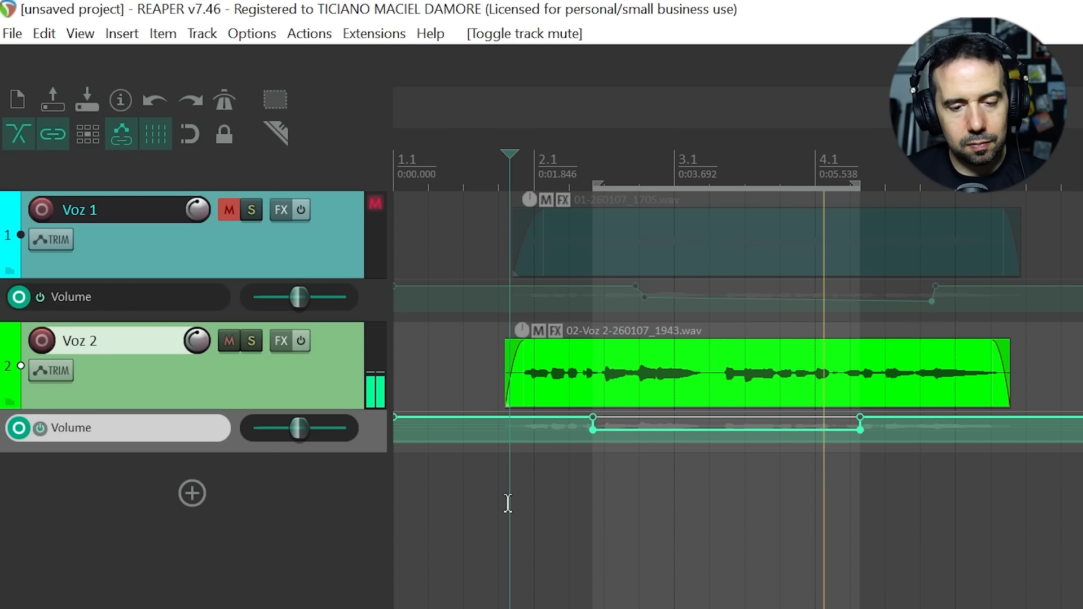
Step: Stop playback, clear the time selection and toggle repeat
{"action": "key", "text": "Escape"}
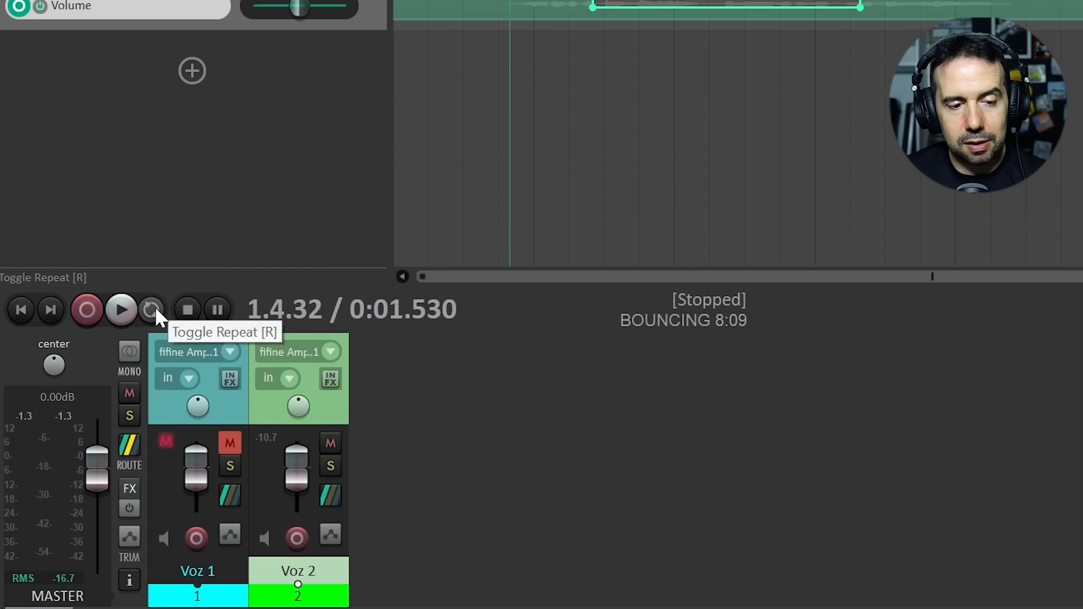
{"action": "left_click", "coordinate": [155, 307]}
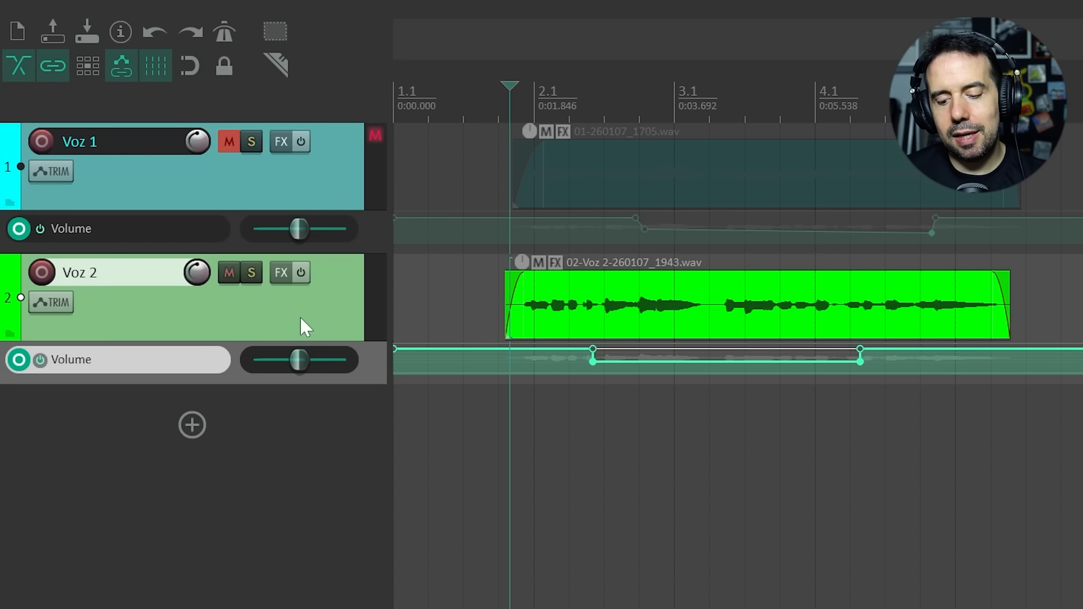
Step: Show the pan envelope of Voz 2 and pan a section at its start fully to one side and a middle section to the opposite side
{"action": "key", "text": "p"}
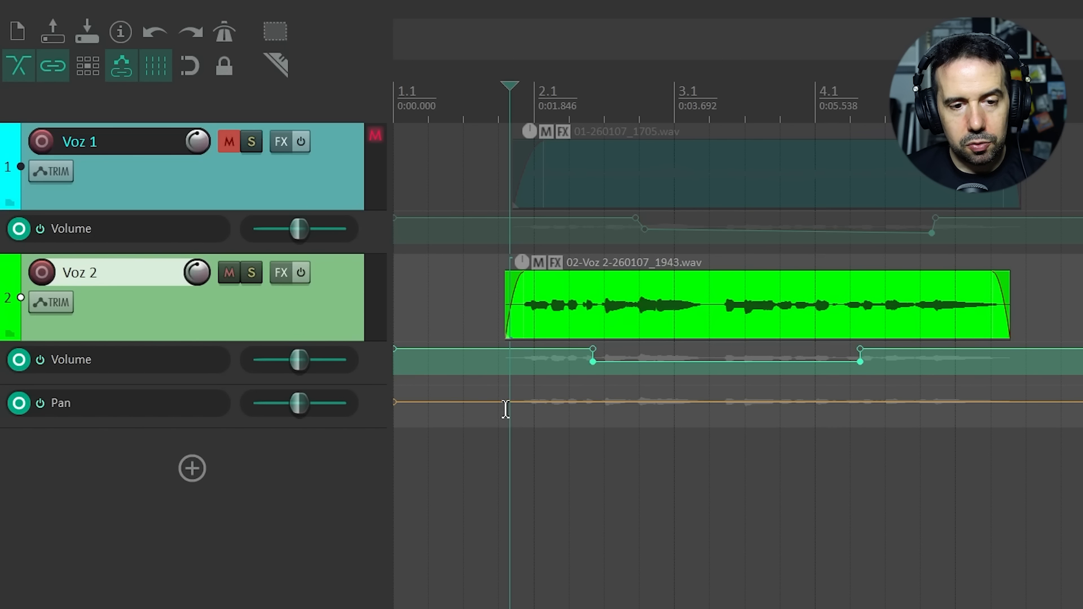
{"action": "left_click", "coordinate": [516, 387]}
{"action": "left_click_drag", "start_coordinate": [517, 387], "coordinate": [597, 386]}
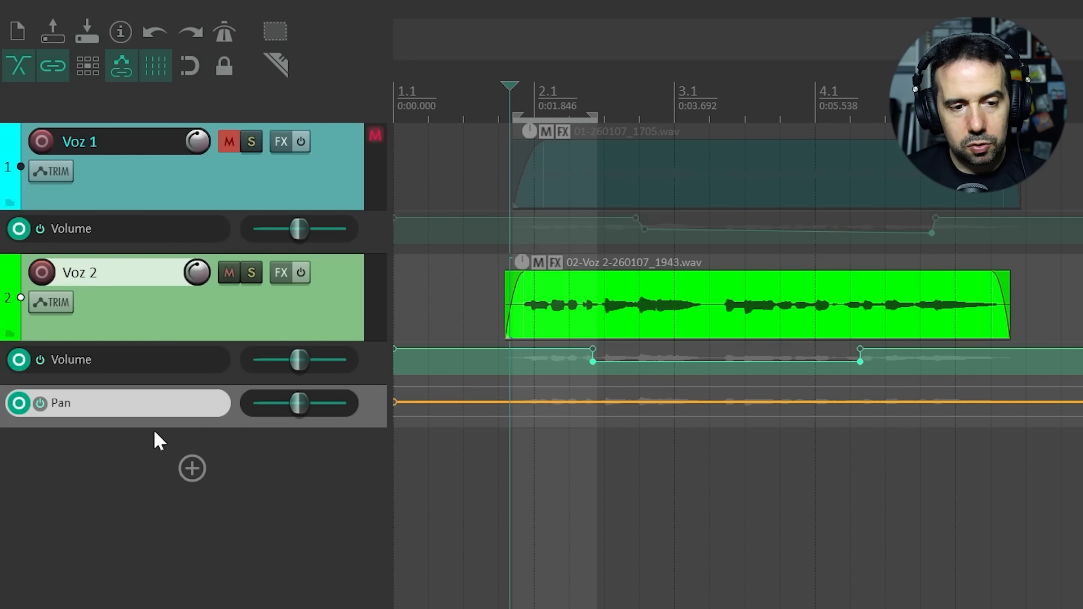
{"action": "left_click_drag", "start_coordinate": [299, 402], "coordinate": [372, 404]}
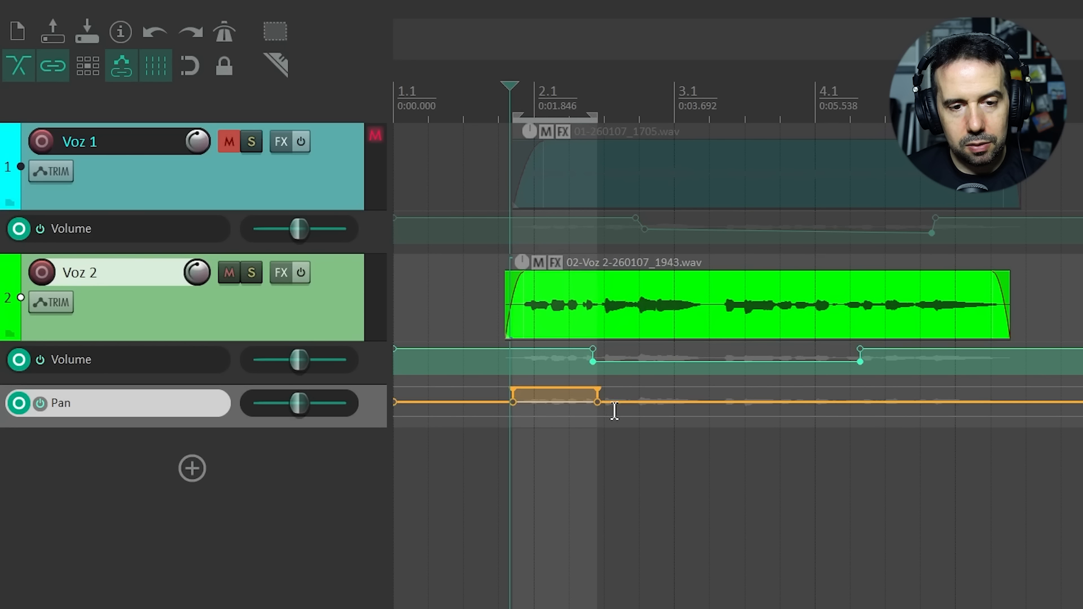
{"action": "left_click_drag", "start_coordinate": [693, 417], "coordinate": [831, 423]}
{"action": "left_click_drag", "start_coordinate": [295, 402], "coordinate": [225, 408]}
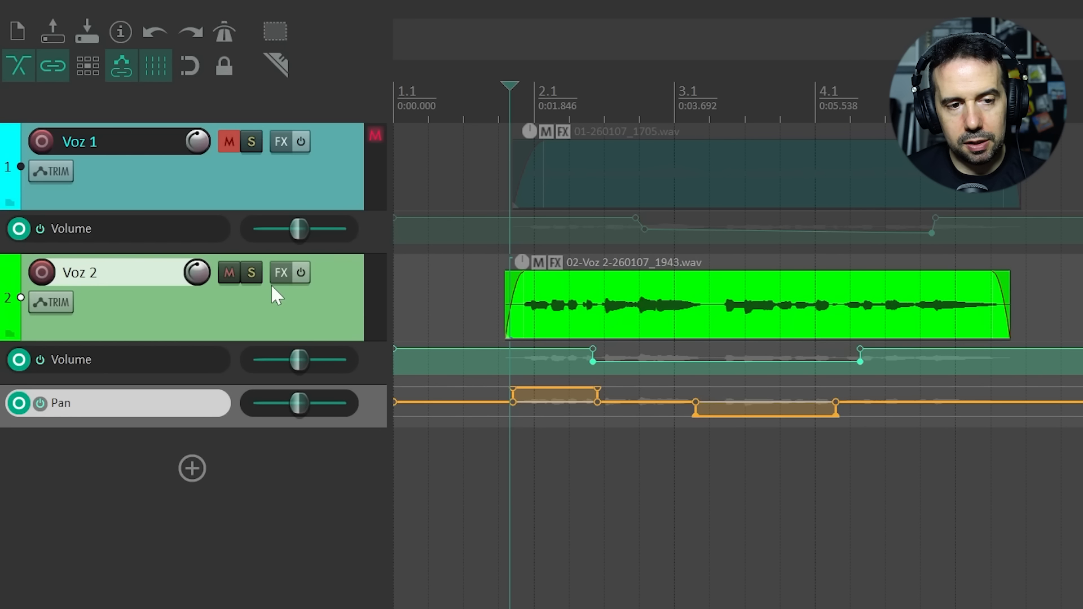
Step: Play Voz 2 from just before its recording to hear the pan automation, and stop playback
{"action": "left_click", "coordinate": [500, 298]}
{"action": "key", "text": "space"}
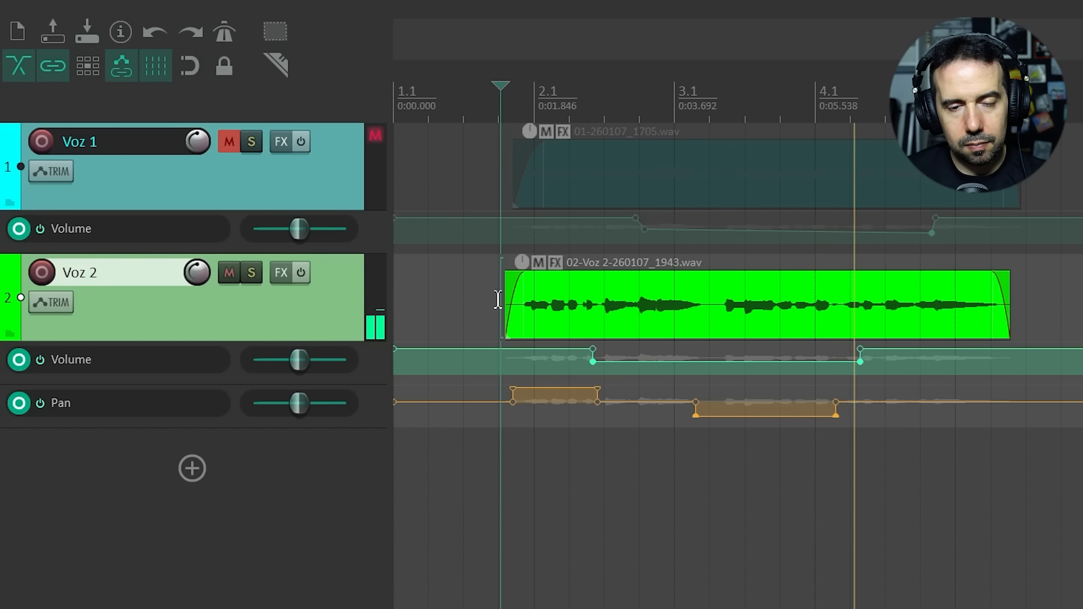
{"action": "key", "text": "space"}
Step: Undo the pan automation, the mute of Voz 1 and the volume envelope changes on both tracks
{"action": "key", "text": "ctrl+z"}
{"action": "key", "text": "ctrl+z"}
{"action": "key", "text": "ctrl+z"}
{"action": "key", "text": "ctrl+z"}
{"action": "key", "text": "ctrl+z"}
{"action": "key", "text": "ctrl+z"}
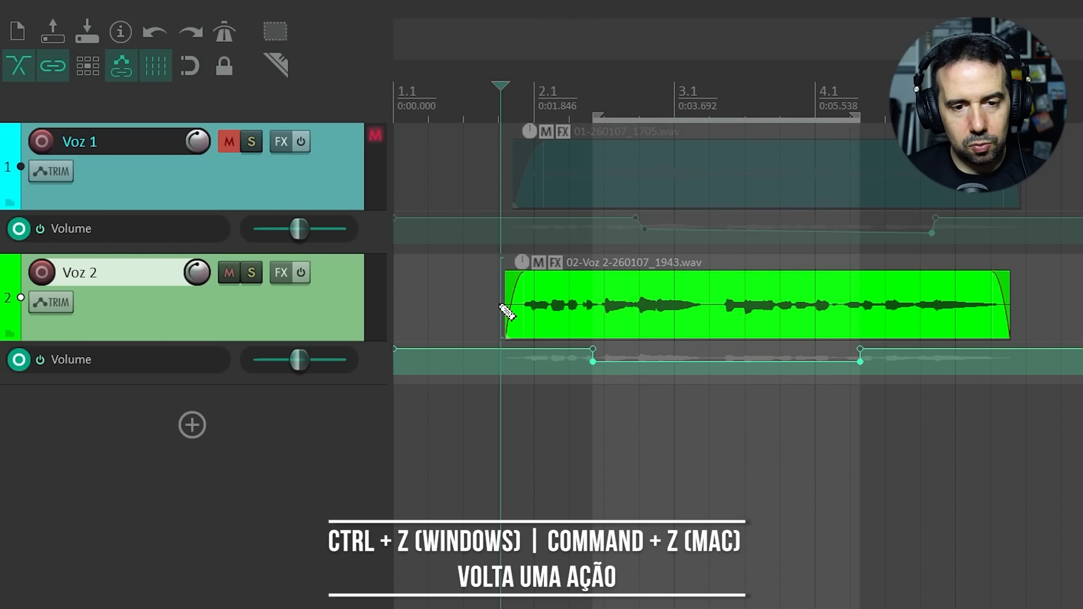
{"action": "key", "text": "ctrl+z"}
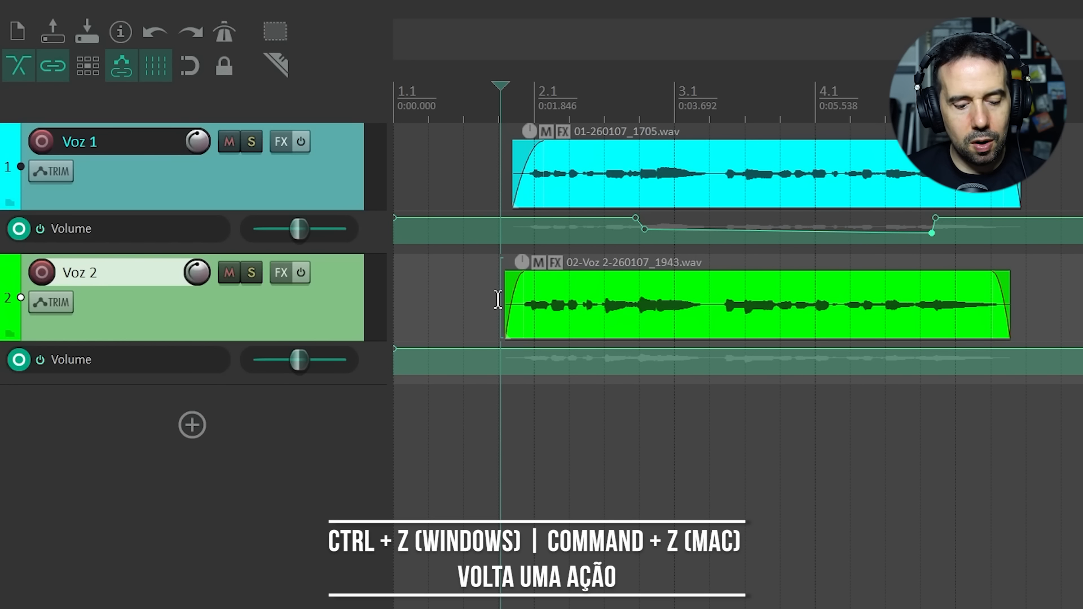
{"action": "key", "text": "ctrl+z"}
{"action": "key", "text": "ctrl+z"}
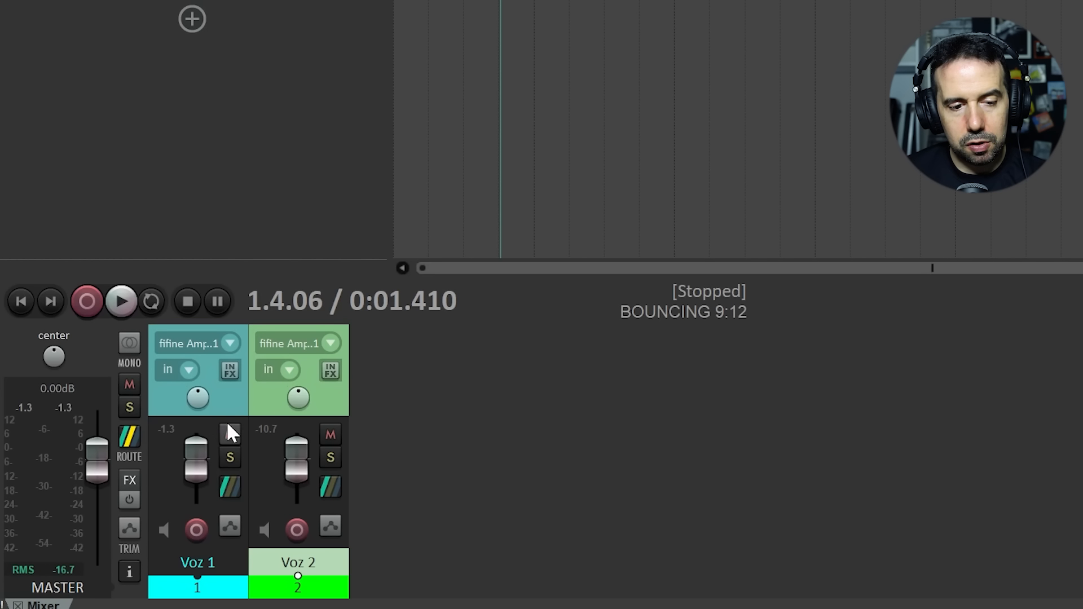
Step: Pan Voz 1 to one side in the mixer and reset its pan to center
{"action": "left_click_drag", "start_coordinate": [202, 406], "coordinate": [201, 415]}
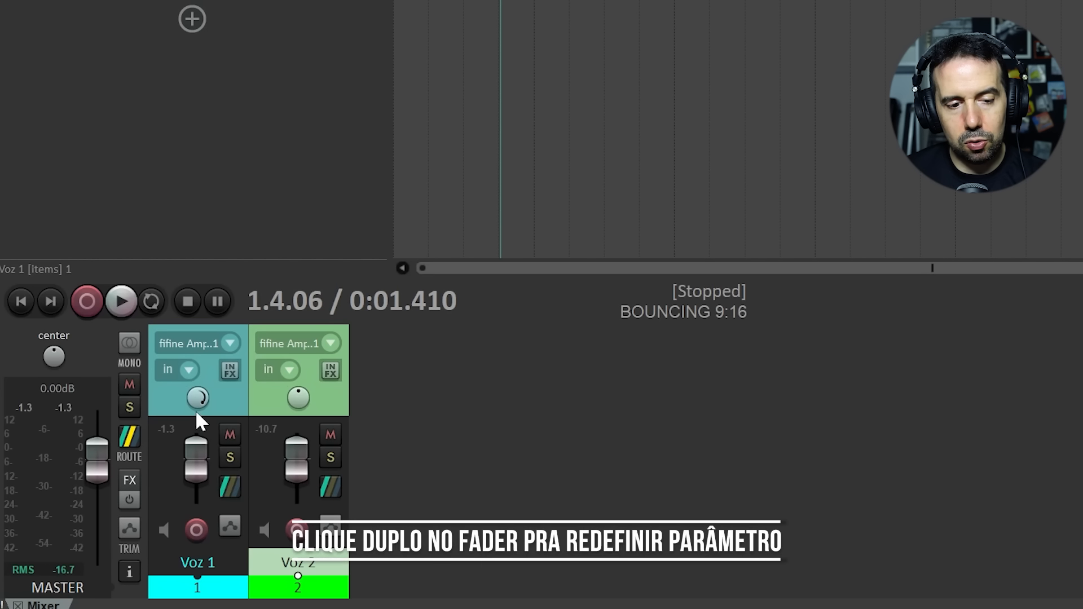
{"action": "double_click", "coordinate": [198, 398]}
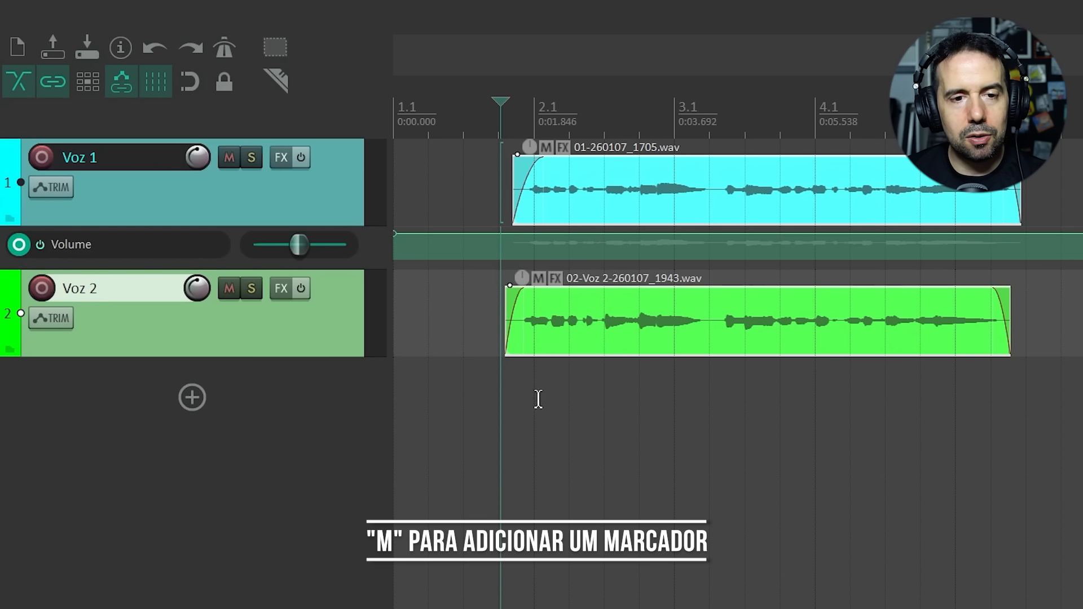
Step: Add three markers: just before the recordings, at the pause in the middle, and near their end
{"action": "key", "text": "m"}
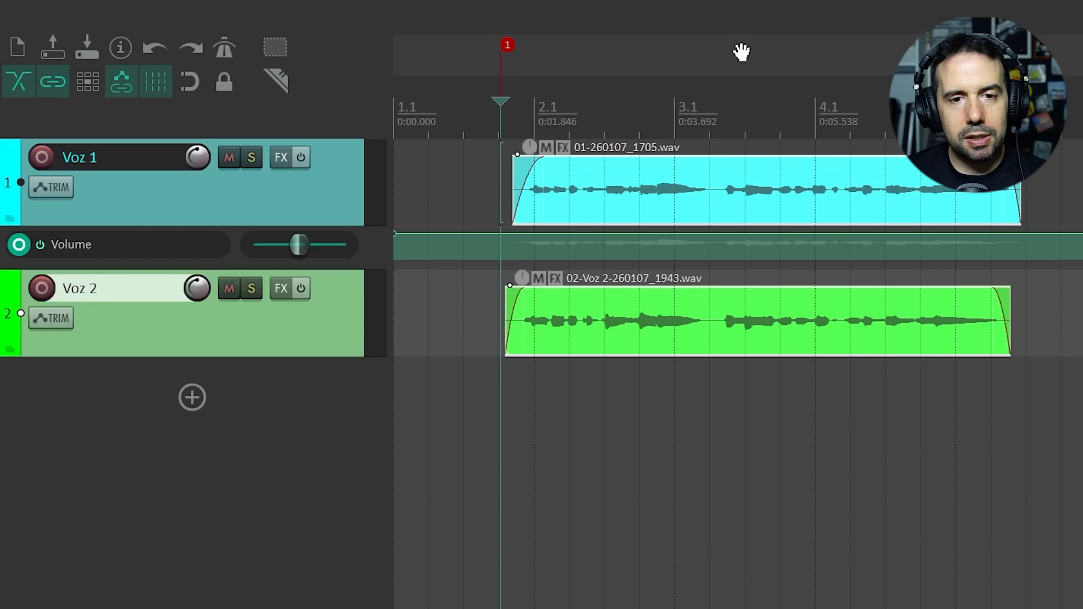
{"action": "left_click", "coordinate": [719, 105]}
{"action": "key", "text": "m"}
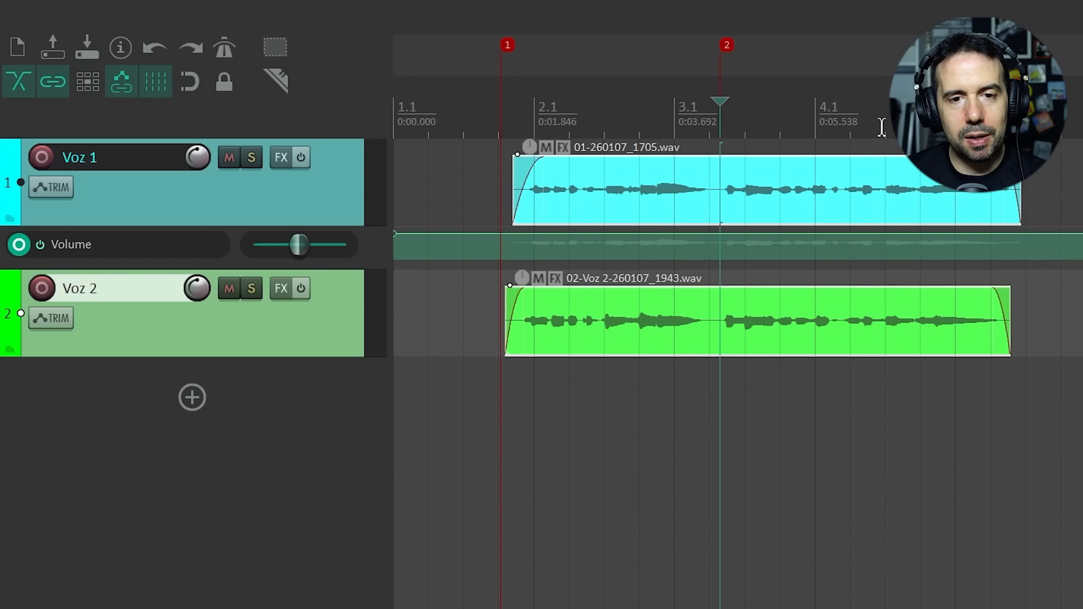
{"action": "left_click", "coordinate": [1004, 103]}
{"action": "key", "text": "m"}
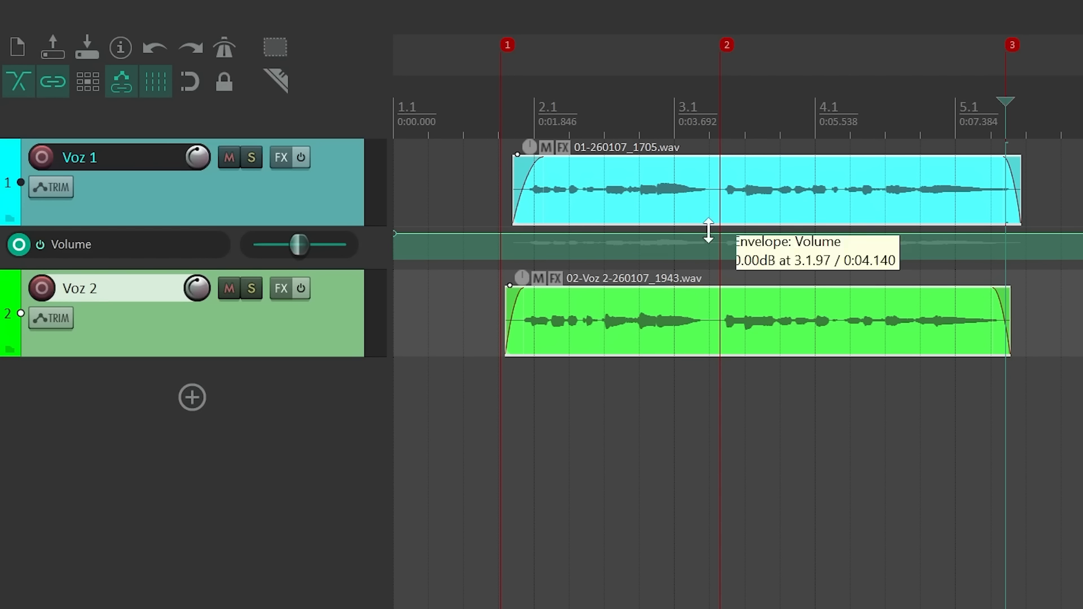
Step: Jump the edit cursor to markers 1, 2 and 3 in turn
{"action": "key", "text": "1"}
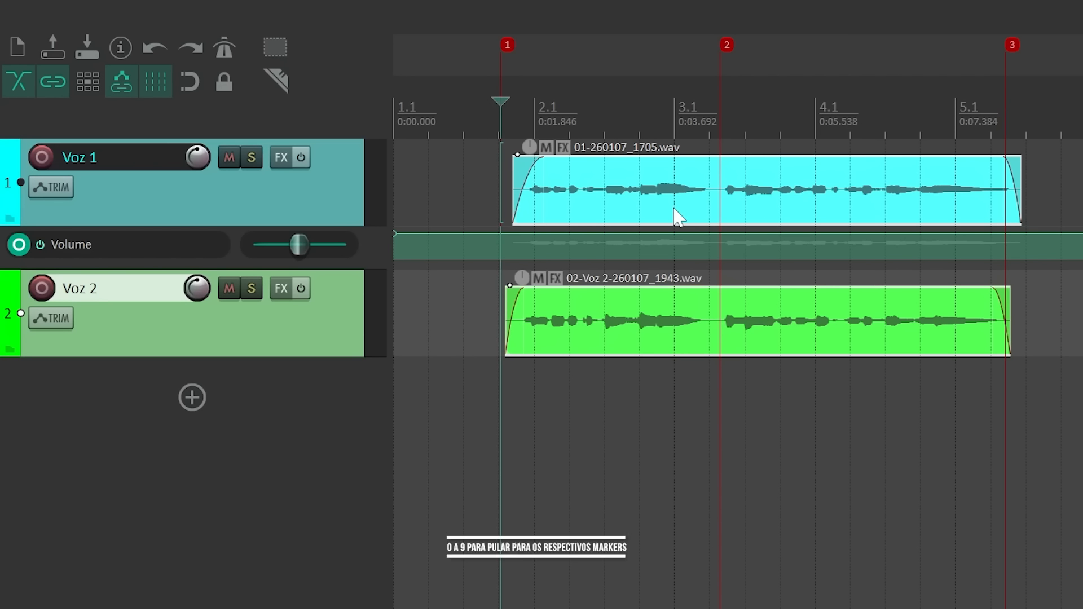
{"action": "key", "text": "2"}
{"action": "key", "text": "3"}
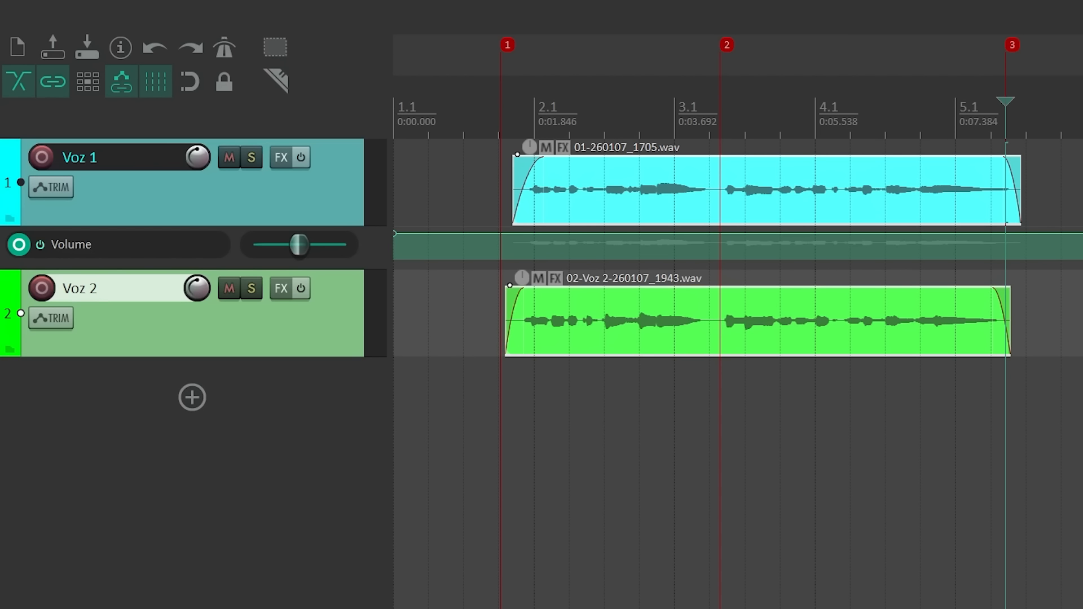
Step: Name marker 3 "Refrão"
{"action": "right_click", "coordinate": [1013, 43]}
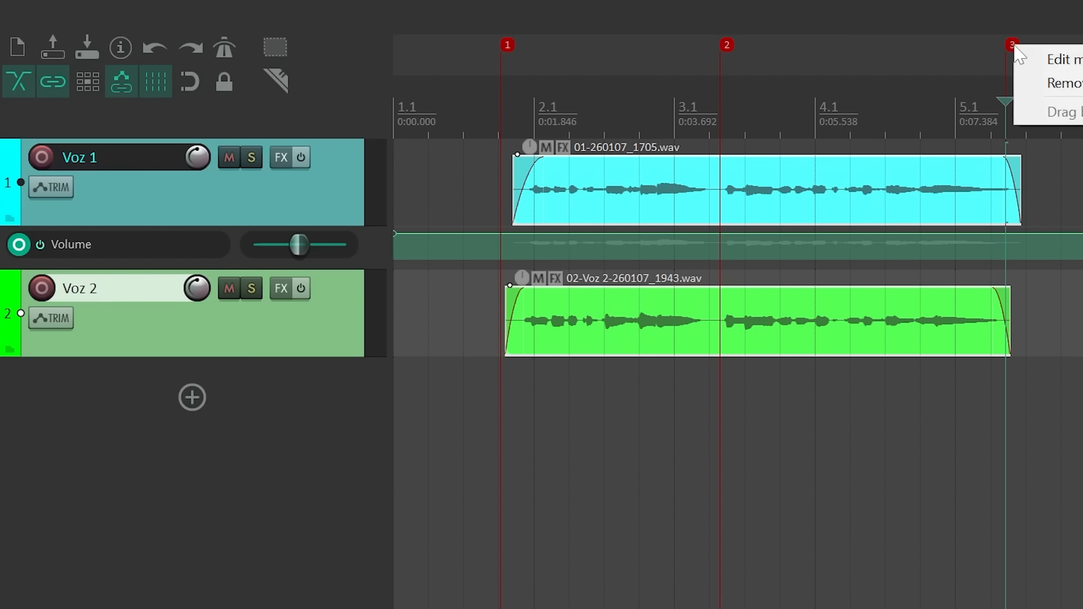
{"action": "left_click", "coordinate": [1062, 59]}
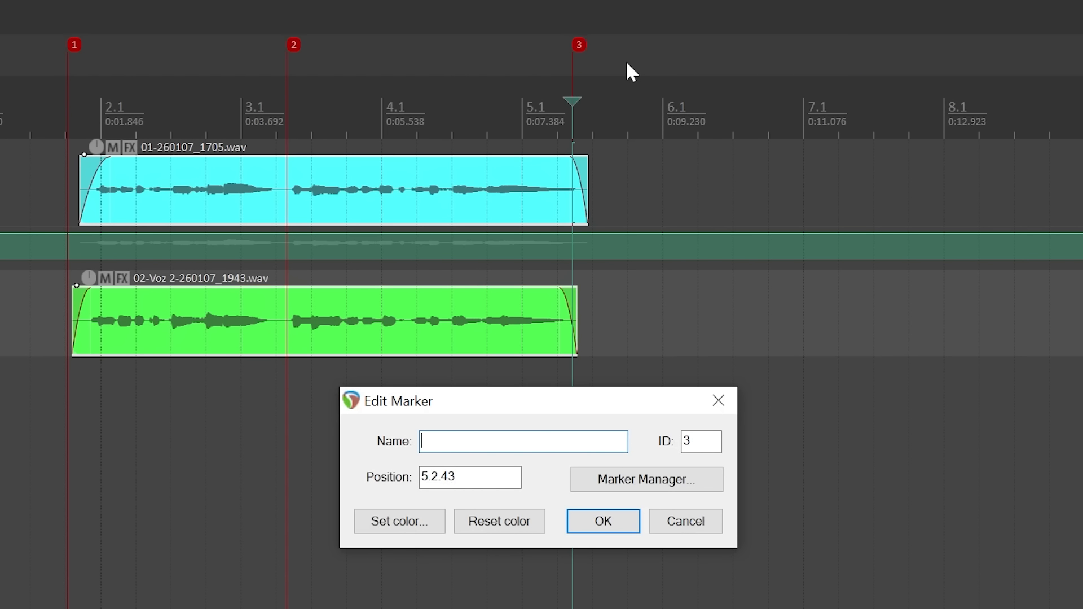
{"action": "type", "text": "Refrão"}
{"action": "key", "text": "Return"}
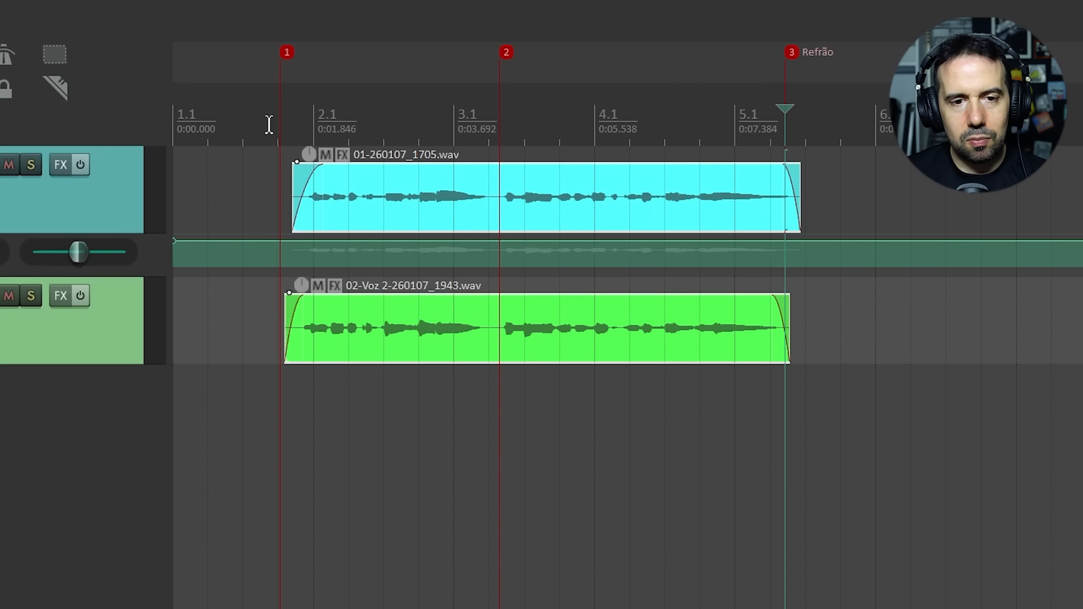
Step: Create two regions from time selections, one over the first phrase and one over the second phrase of the recordings
{"action": "left_click_drag", "start_coordinate": [269, 124], "coordinate": [462, 109]}
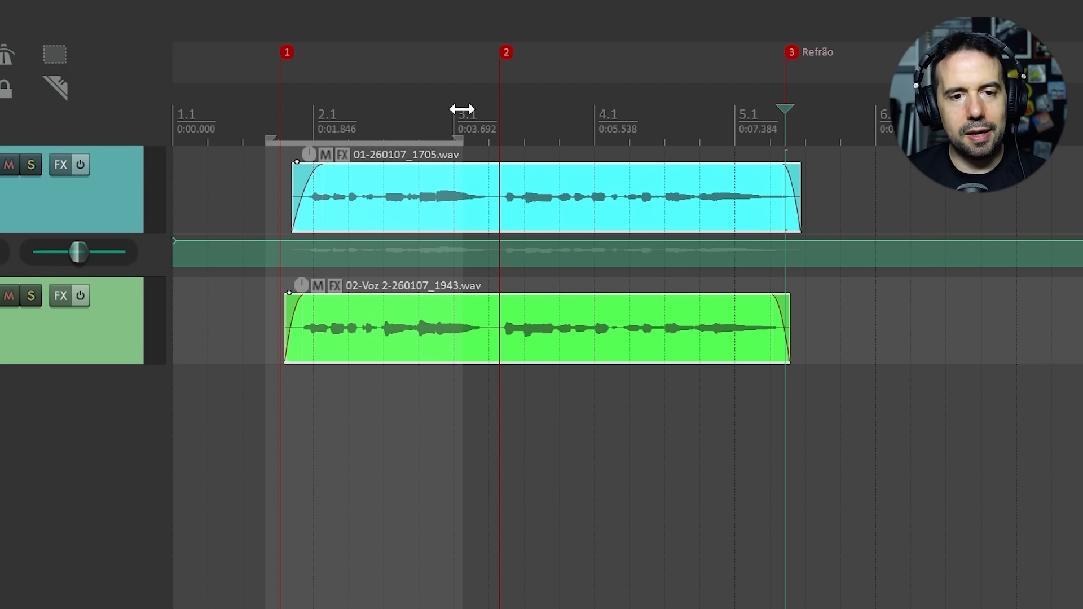
{"action": "key", "text": "shift+r"}
{"action": "left_click_drag", "start_coordinate": [540, 119], "coordinate": [722, 110]}
{"action": "key", "text": "shift+r"}
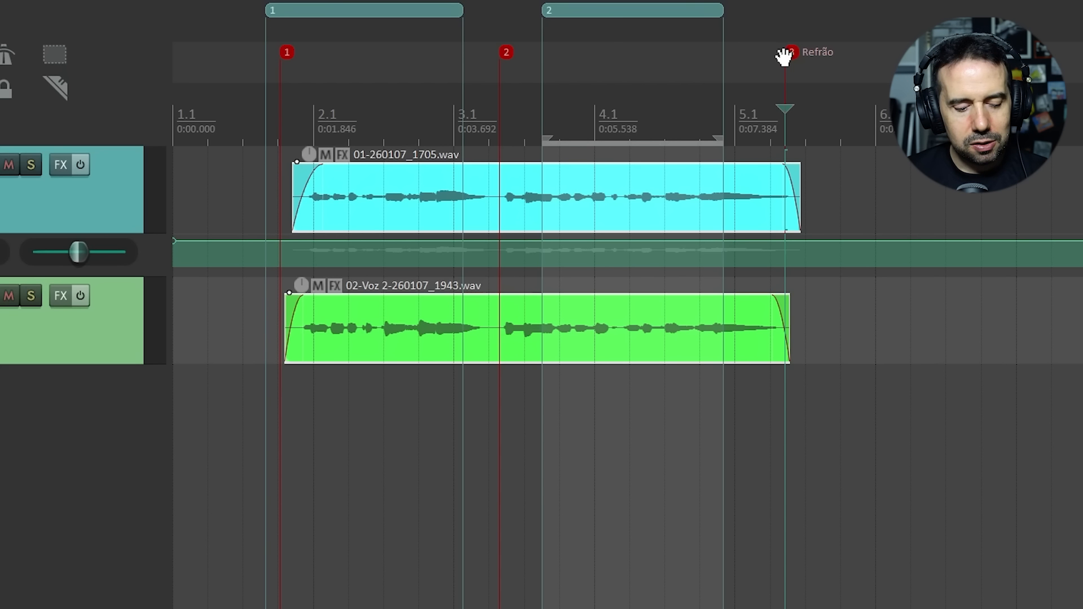
Step: Undo the creation of the two regions and of all three markers
{"action": "key", "text": "ctrl+z"}
{"action": "key", "text": "ctrl+z"}
{"action": "key", "text": "ctrl+z"}
{"action": "key", "text": "ctrl+z"}
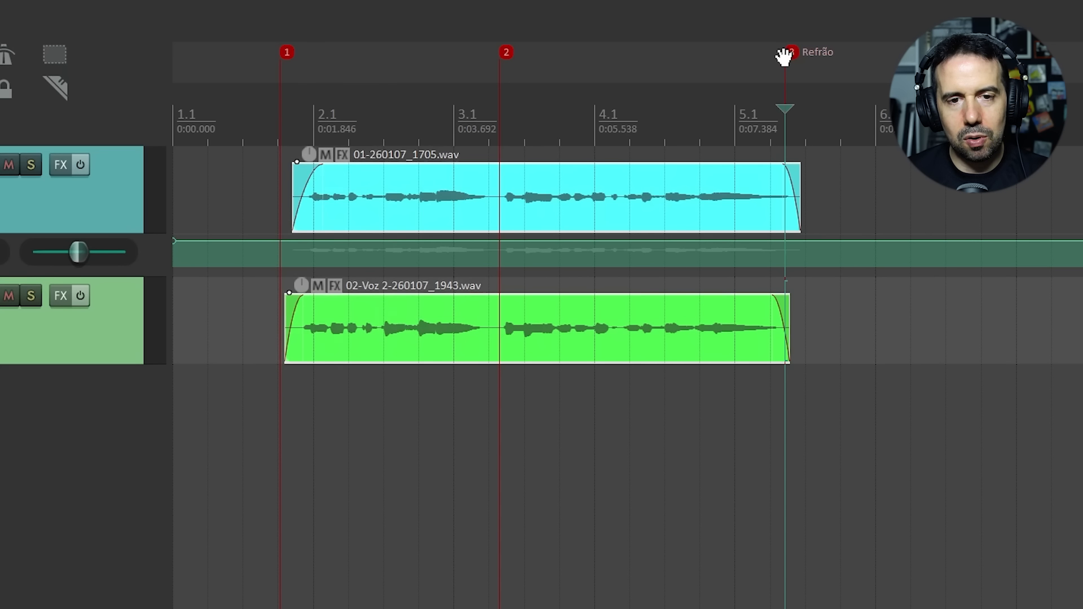
{"action": "key", "text": "ctrl+z"}
{"action": "key", "text": "ctrl+z"}
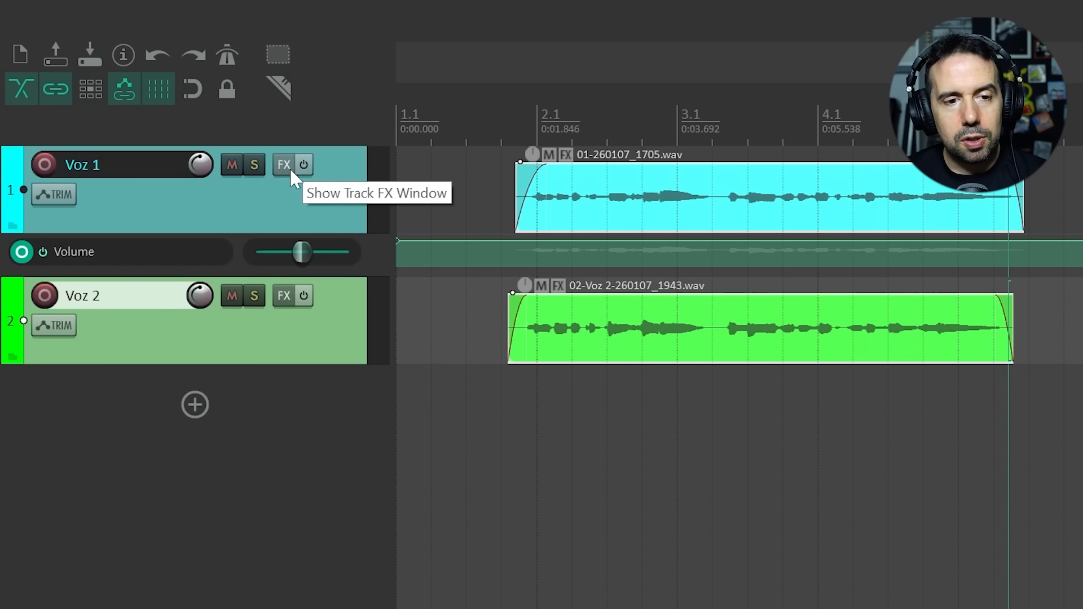
Step: Add the ReaEQ (Cockos) effect to Voz 1 and move its FX window clear of the tracks
{"action": "left_click", "coordinate": [285, 165]}
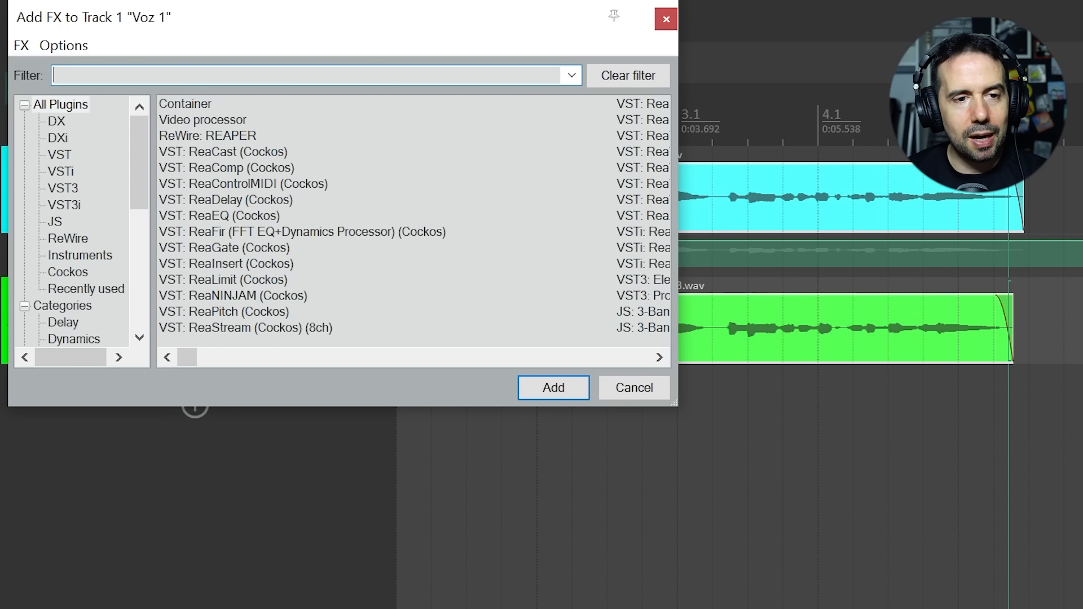
{"action": "type", "text": "aeq"}
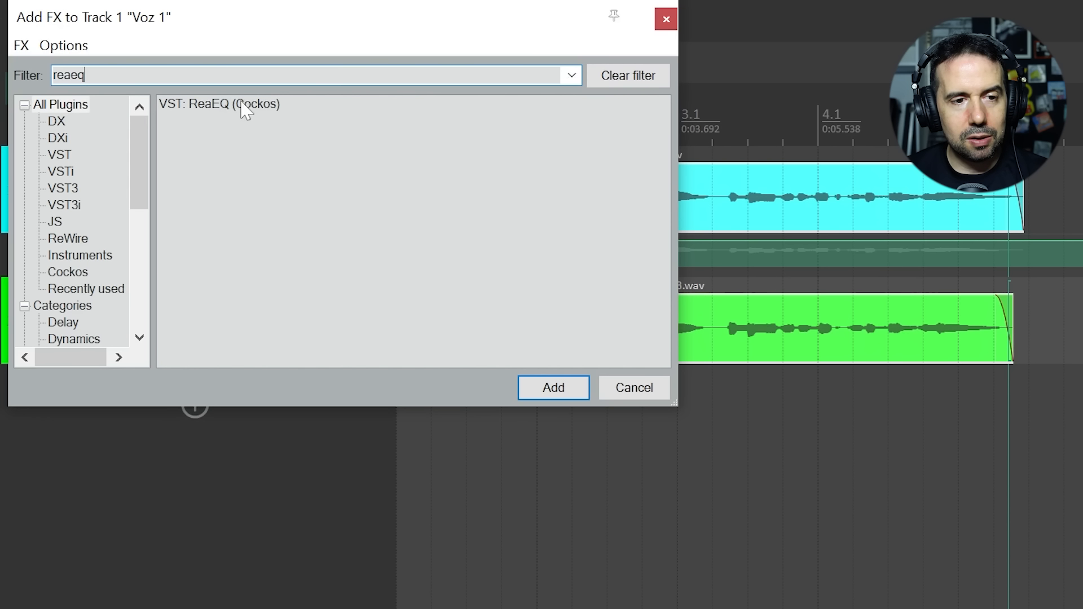
{"action": "left_click", "coordinate": [246, 107]}
{"action": "left_click", "coordinate": [563, 390]}
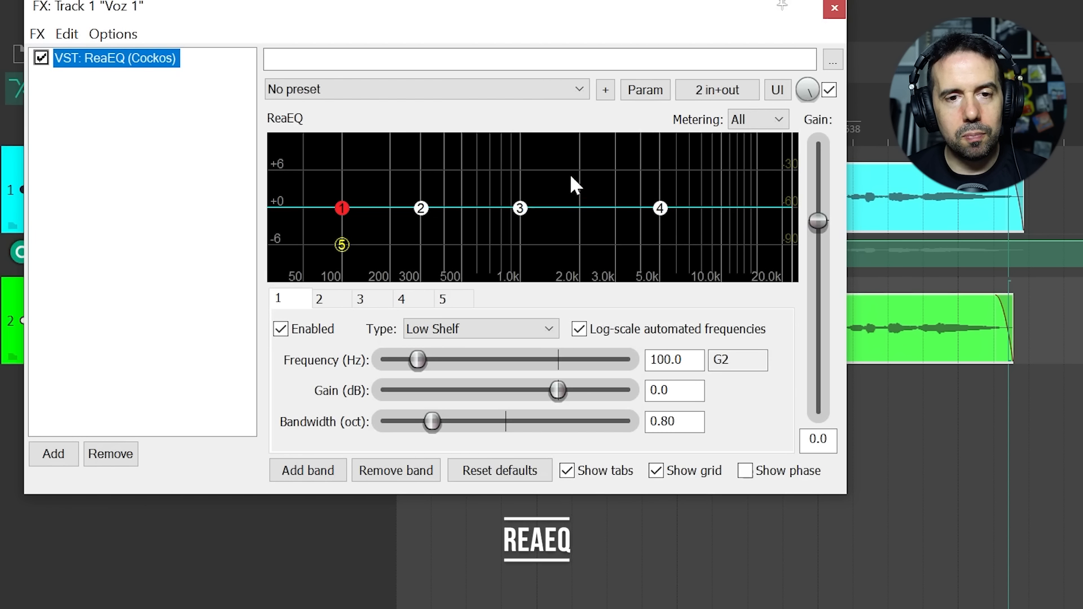
{"action": "left_click_drag", "start_coordinate": [585, 7], "coordinate": [911, 356]}
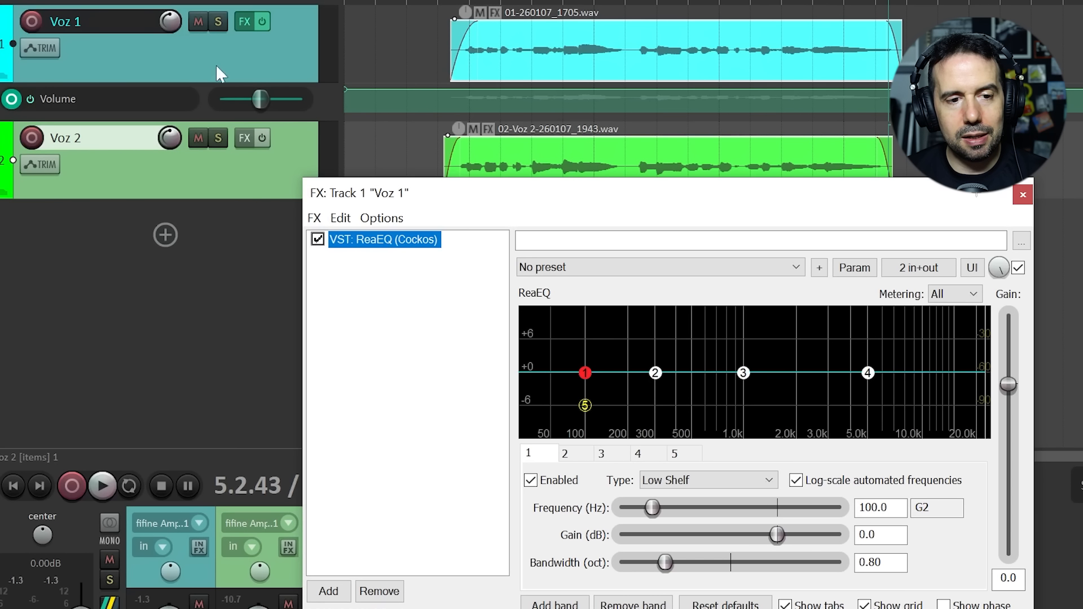
Step: Mute Voz 2 and, while Voz 1 plays, set ReaEQ's band 4 high shelf to 2561.4 Hz with 3.3 dB gain
{"action": "left_click", "coordinate": [196, 138]}
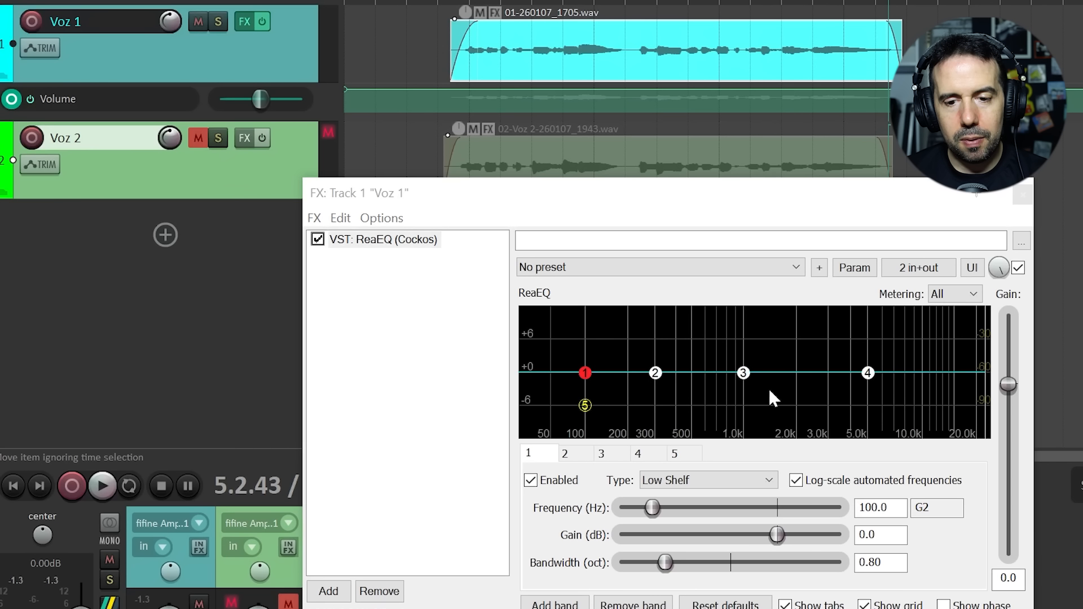
{"action": "key", "text": "space"}
{"action": "left_click", "coordinate": [867, 372]}
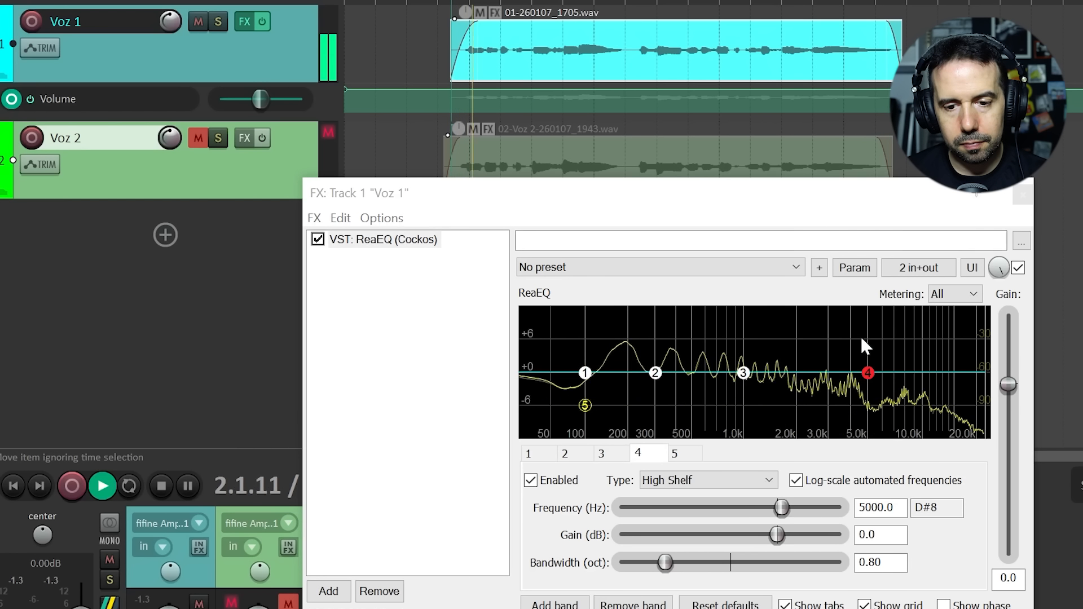
{"action": "left_click_drag", "start_coordinate": [866, 373], "coordinate": [815, 354]}
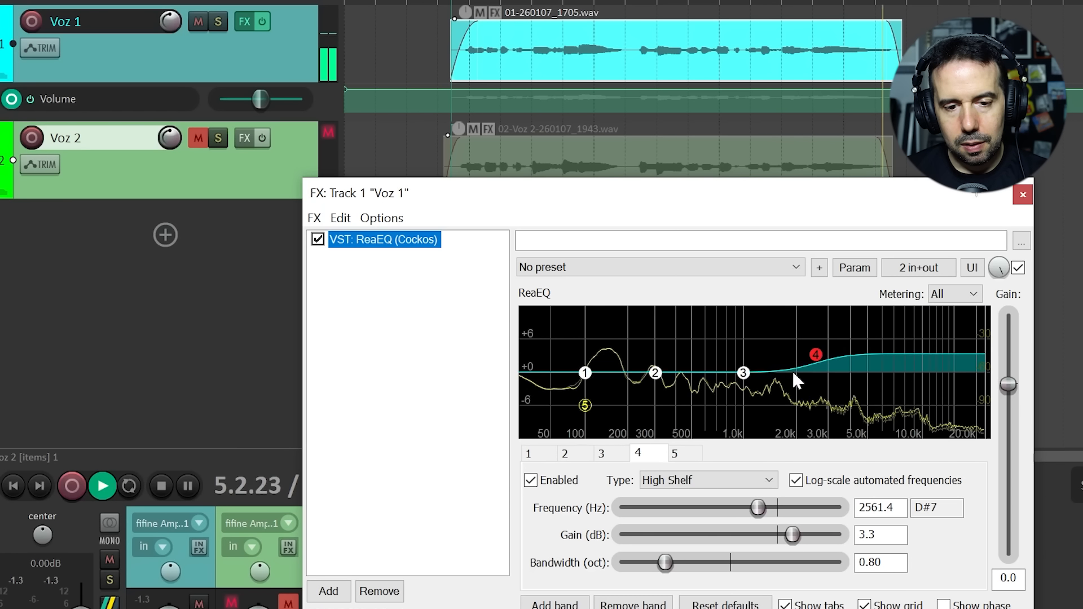
{"action": "key", "text": "space"}
Step: While Voz 1 plays, set ReaEQ's band 2 to 157.9 Hz, -3.5 dB gain and 1.60 oct bandwidth, and stop playback
{"action": "key", "text": "space"}
{"action": "left_click_drag", "start_coordinate": [655, 373], "coordinate": [601, 396]}
{"action": "scroll", "coordinate": [602, 402], "scroll_direction": "down", "scroll_amount": 2}
{"action": "scroll", "coordinate": [603, 401], "scroll_direction": "up", "scroll_amount": 4}
{"action": "left_click_drag", "start_coordinate": [603, 402], "coordinate": [615, 405]}
{"action": "key", "text": "space"}
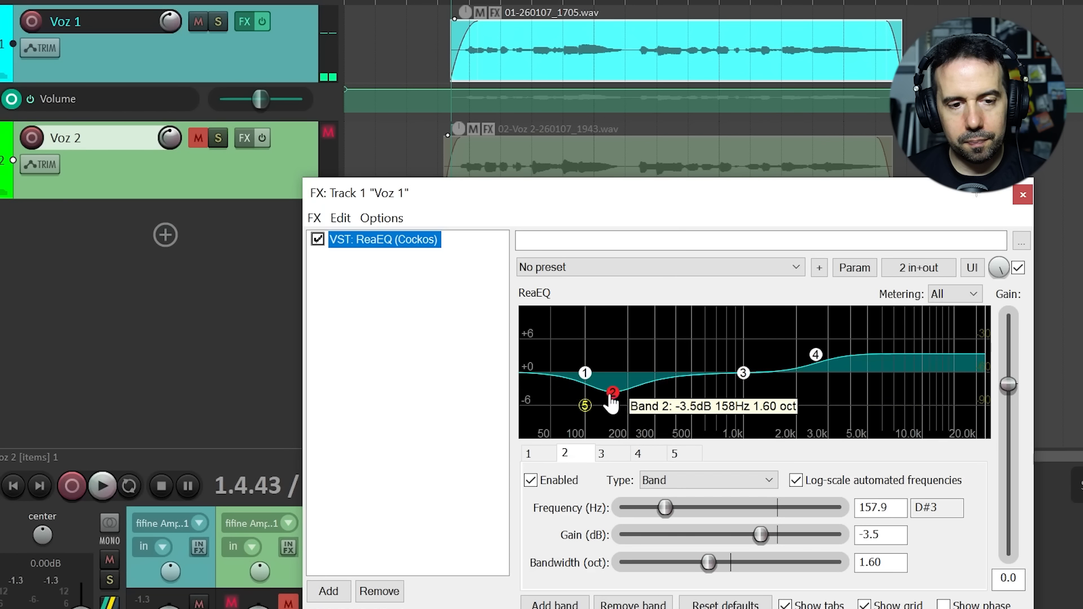
Step: Add the ReaComp (Cockos) effect after ReaEQ on Voz 1
{"action": "left_click", "coordinate": [328, 591]}
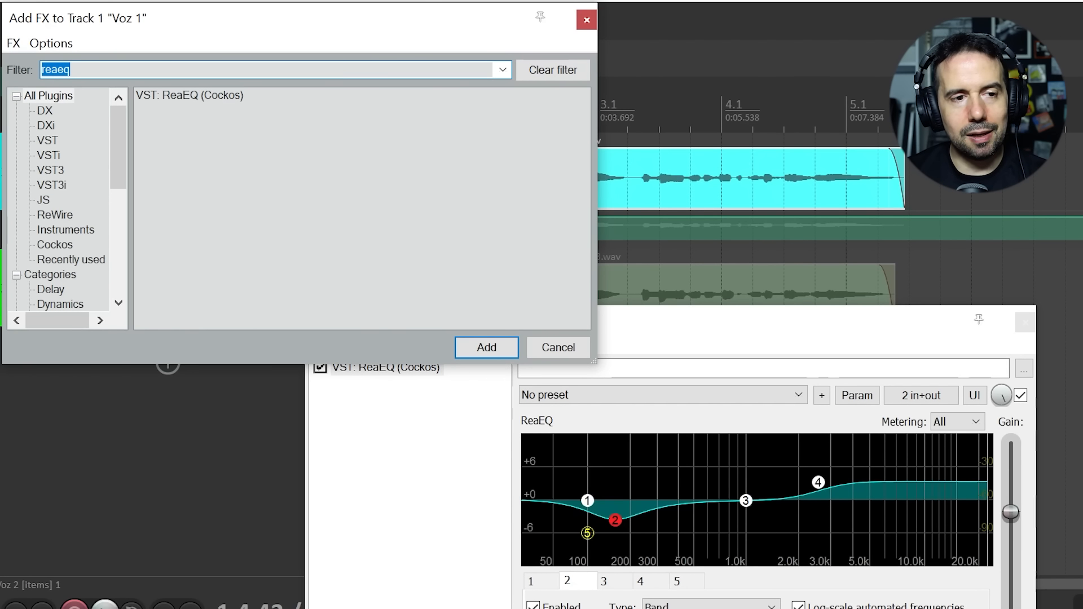
{"action": "type", "text": "rea"}
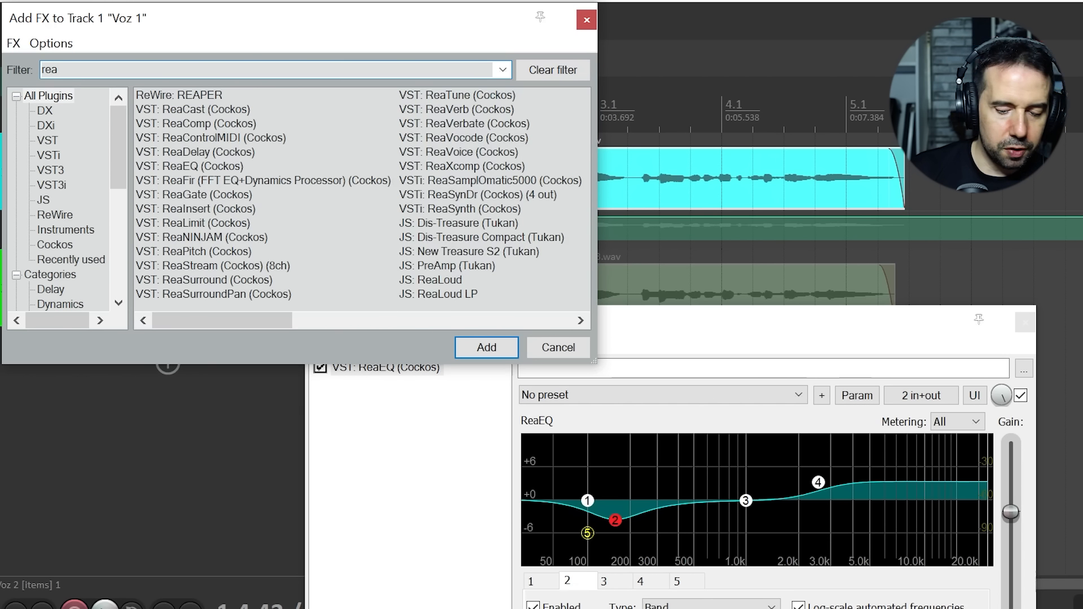
{"action": "type", "text": "comp"}
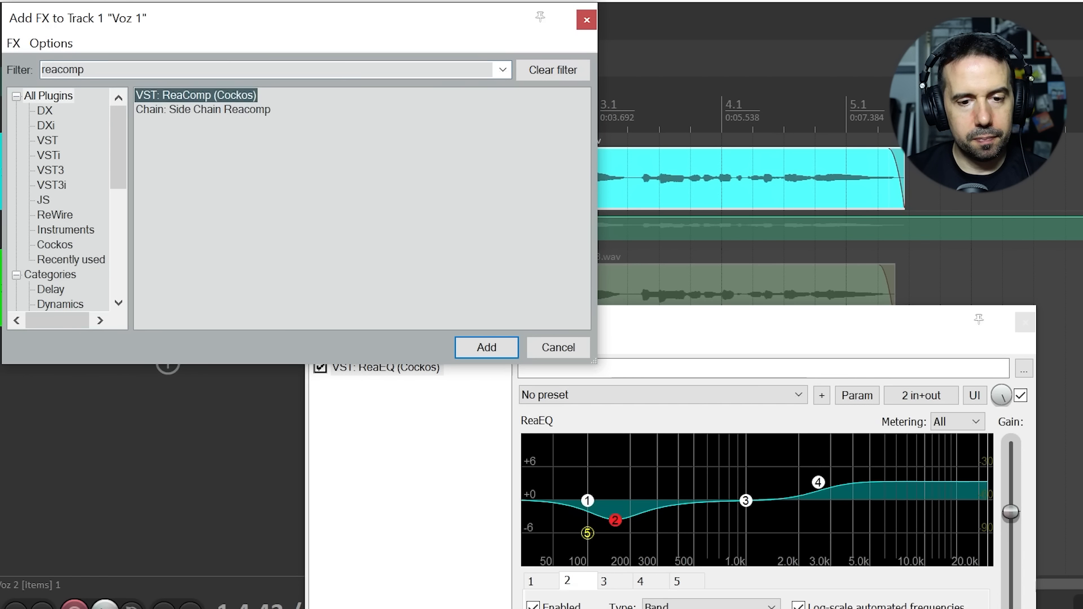
{"action": "left_click", "coordinate": [512, 353]}
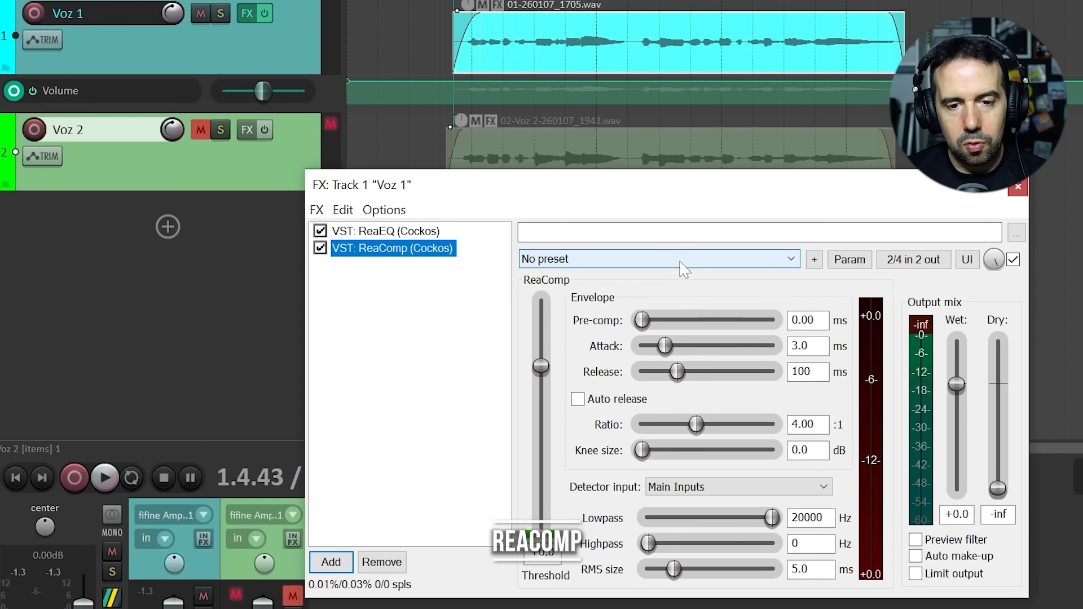
Step: Load ReaComp's stock - Modern Vocal preset, lower its threshold to -29.4 dB while Voz 1 plays, and stop playback
{"action": "left_click", "coordinate": [679, 394]}
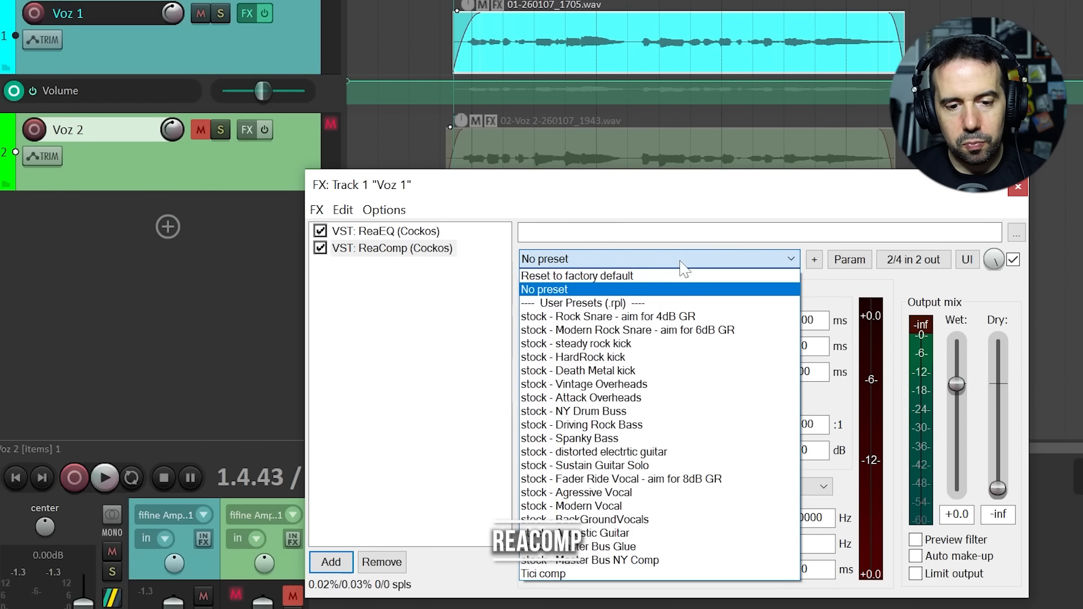
{"action": "left_click", "coordinate": [620, 506]}
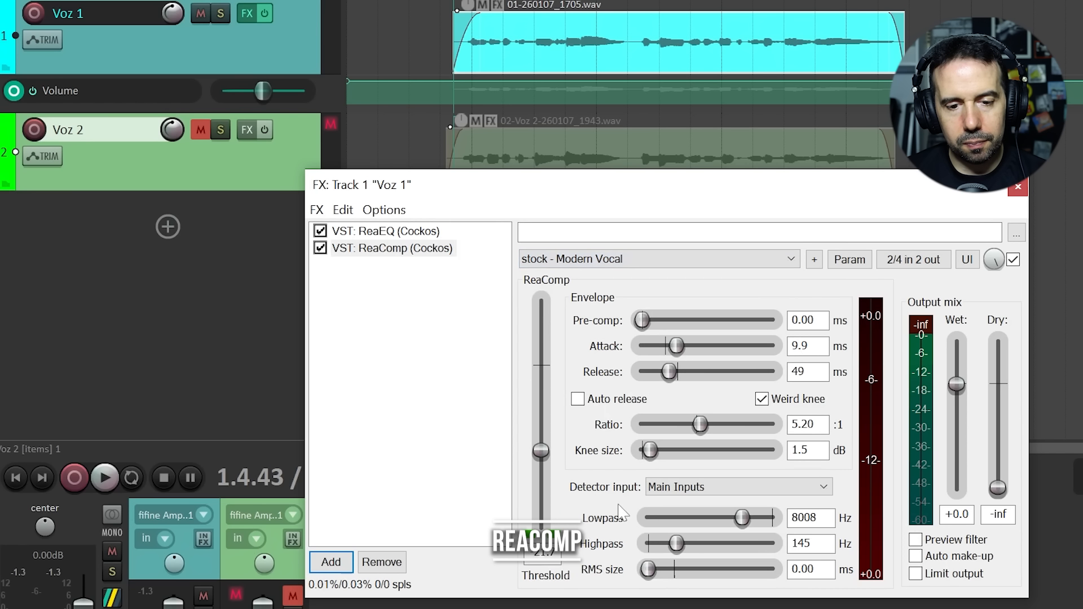
{"action": "left_click_drag", "start_coordinate": [539, 453], "coordinate": [543, 472]}
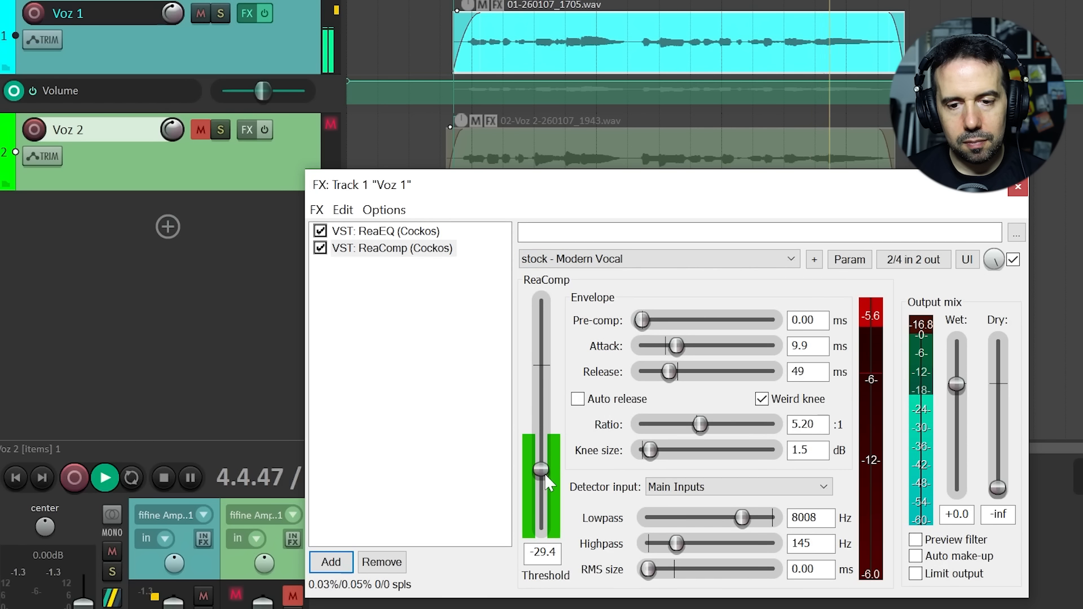
{"action": "key", "text": "space"}
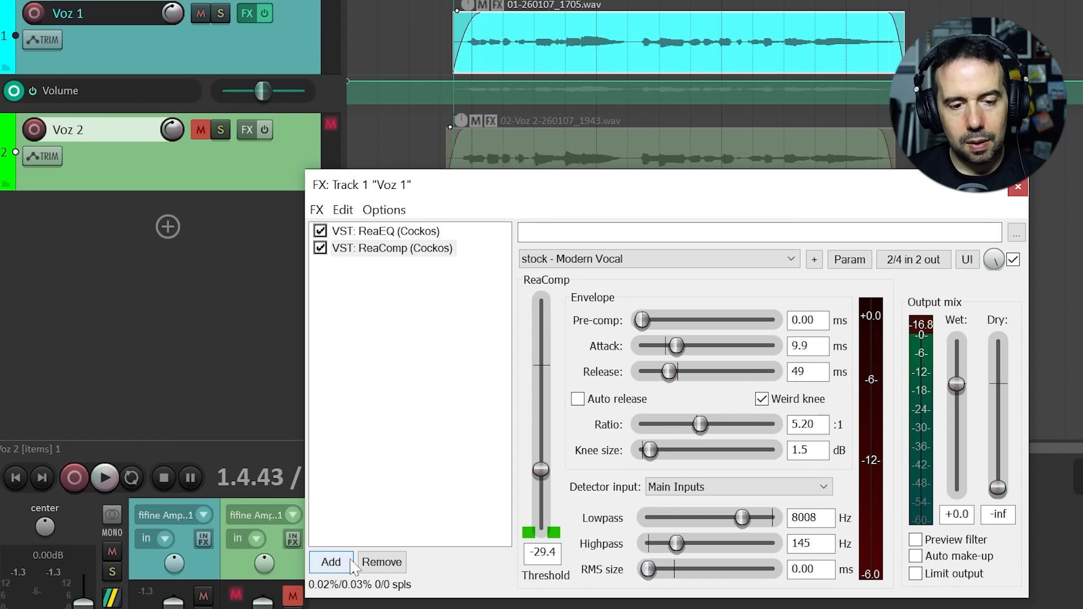
Step: Add the ReaTune (Cockos) effect after ReaComp on Voz 1
{"action": "left_click", "coordinate": [348, 562]}
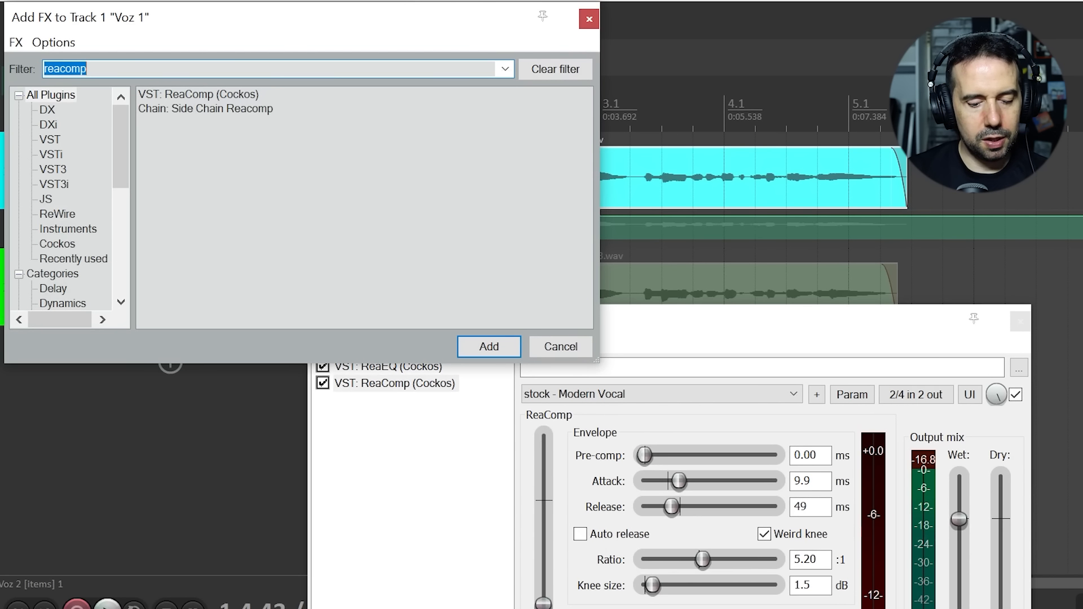
{"action": "type", "text": "reatune"}
{"action": "key", "text": "Return"}
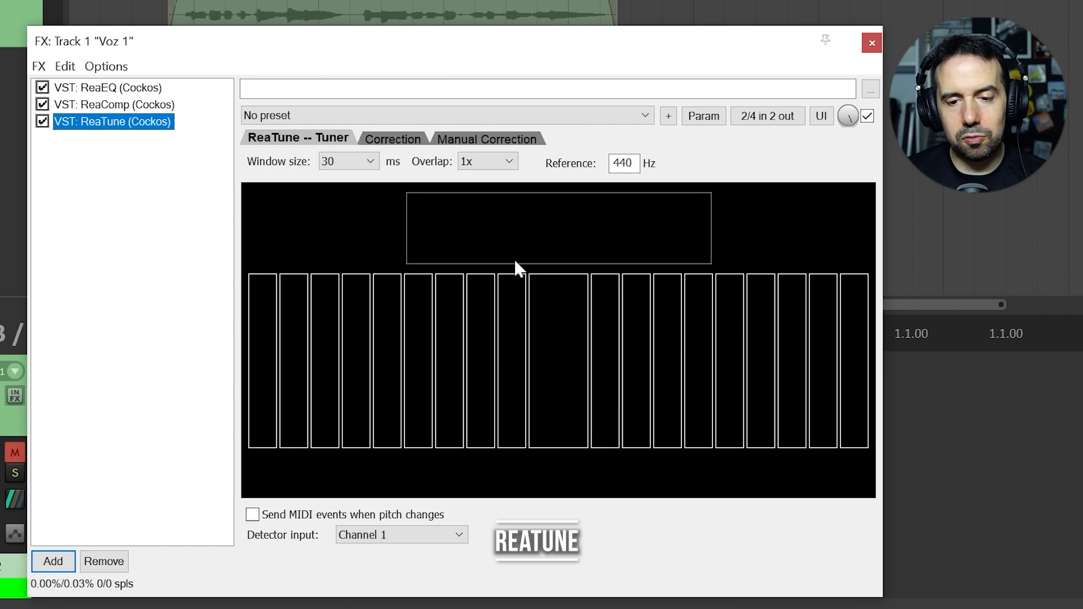
Step: Examine ReaTune's automatic and manual pitch correction settings, and close the Voz 1 effects window
{"action": "left_click", "coordinate": [416, 141]}
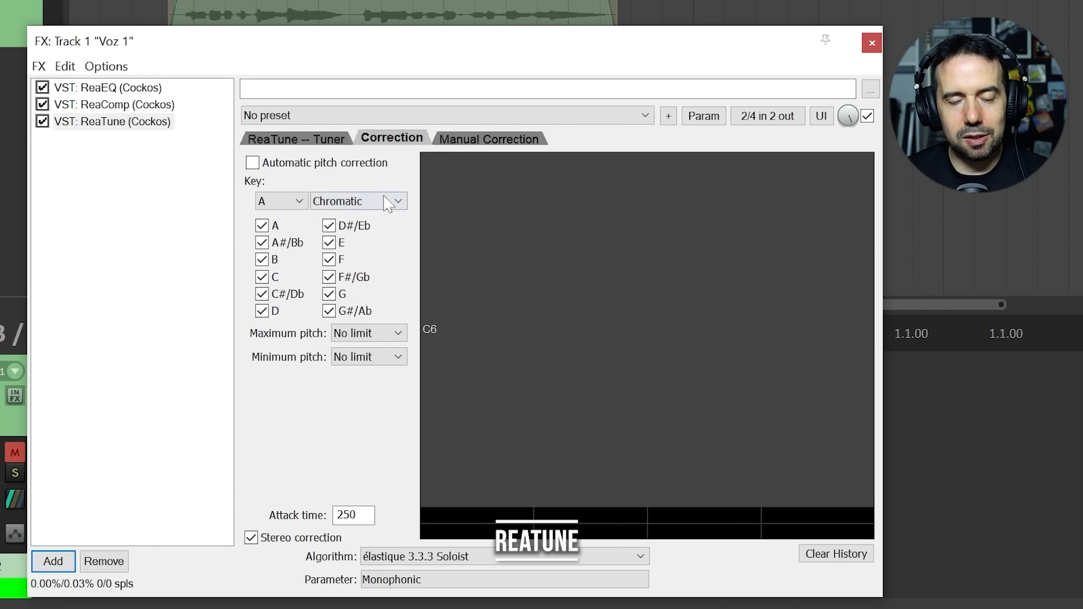
{"action": "left_click", "coordinate": [499, 151]}
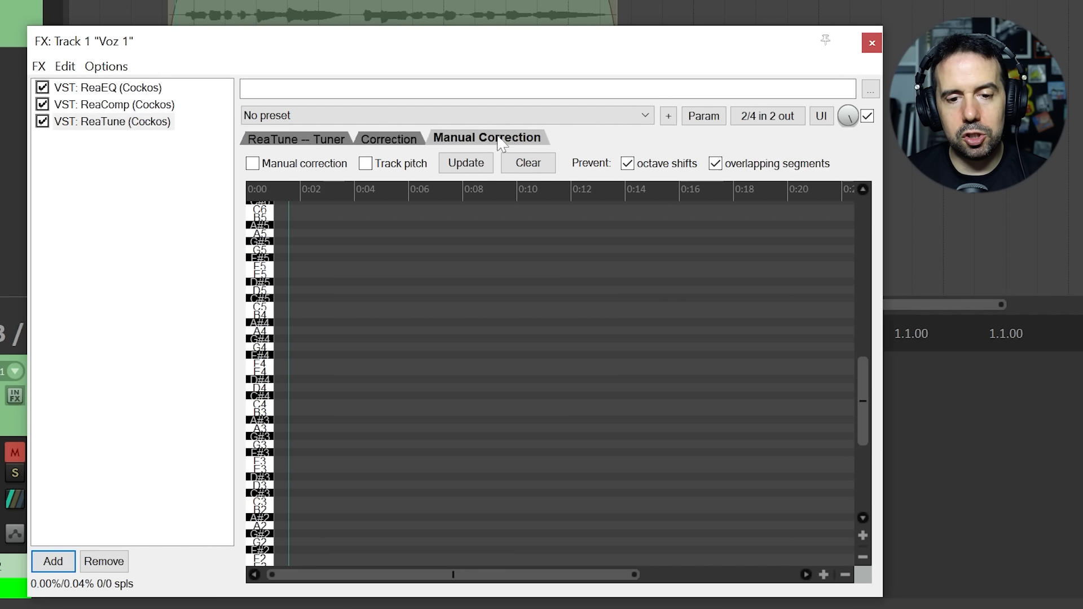
{"action": "left_click", "coordinate": [411, 142]}
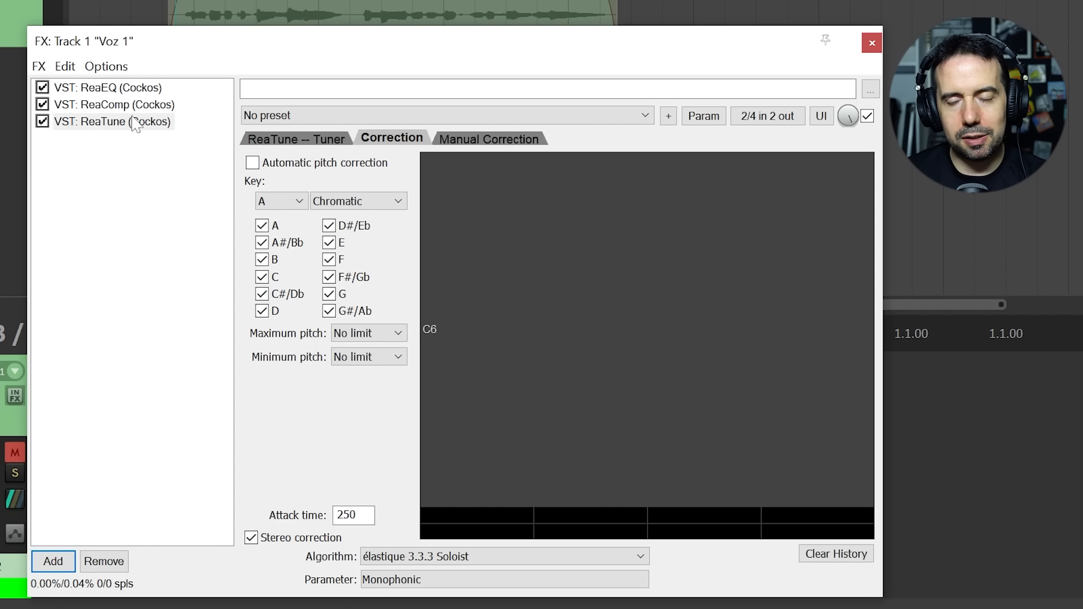
{"action": "left_click", "coordinate": [876, 40]}
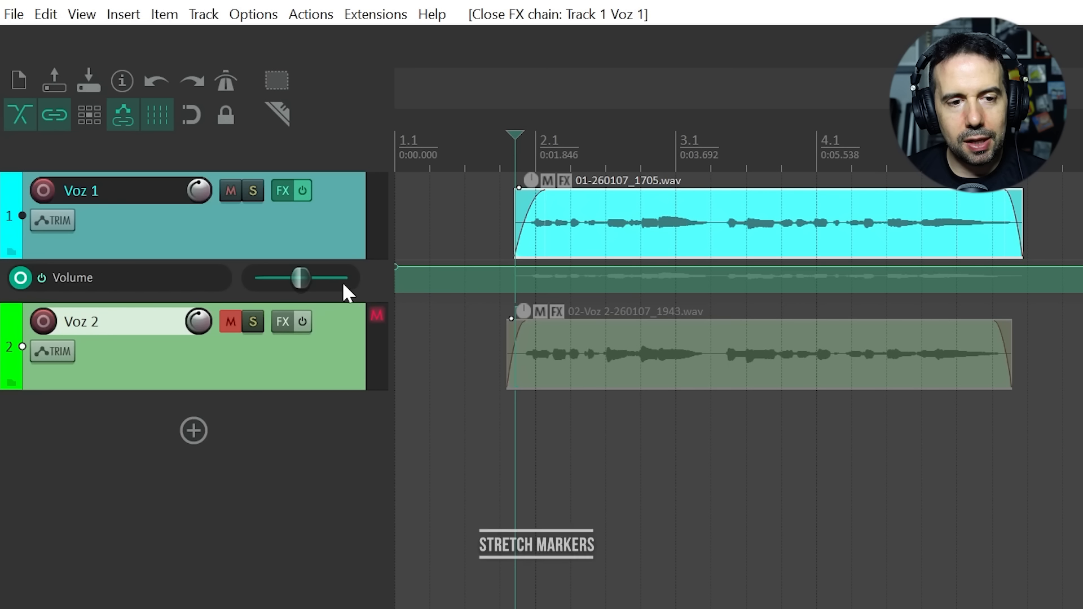
Step: Add stretch markers to the Voz 1 item at about 4.3 s and 5.7 s, and try shifting the first one earlier
{"action": "key", "text": "plus"}
{"action": "key", "text": "plus"}
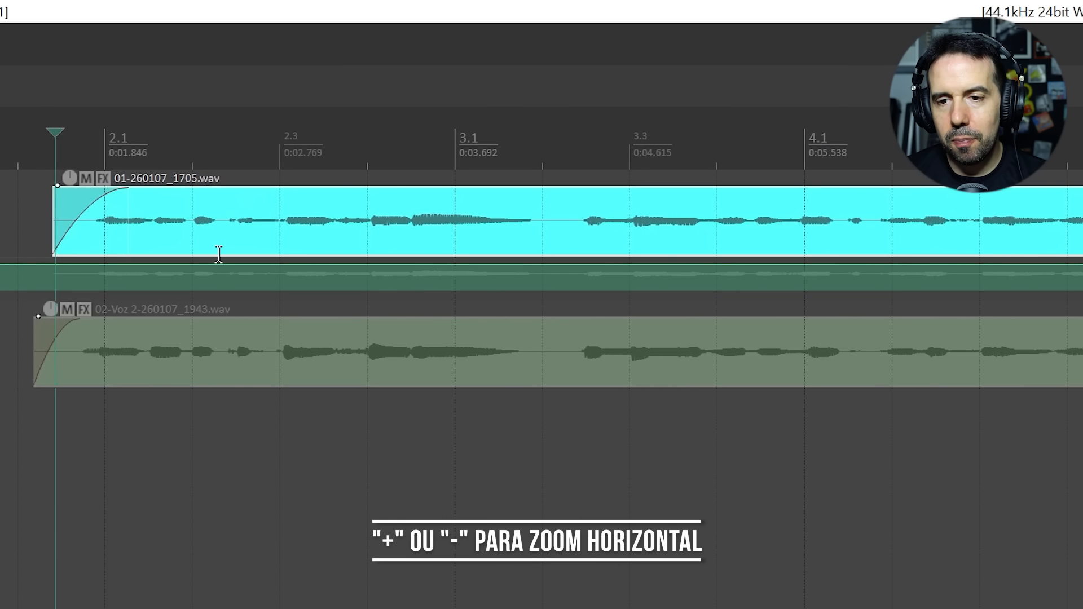
{"action": "left_click", "coordinate": [568, 206]}
{"action": "key", "text": "shift+w"}
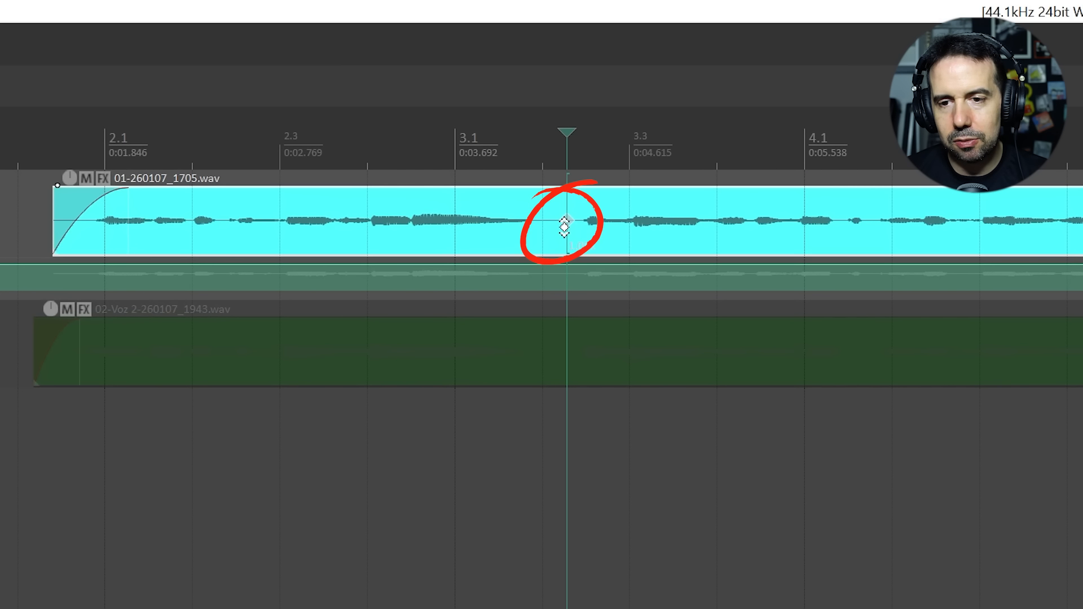
{"action": "left_click", "coordinate": [840, 199]}
{"action": "key", "text": "shift+w"}
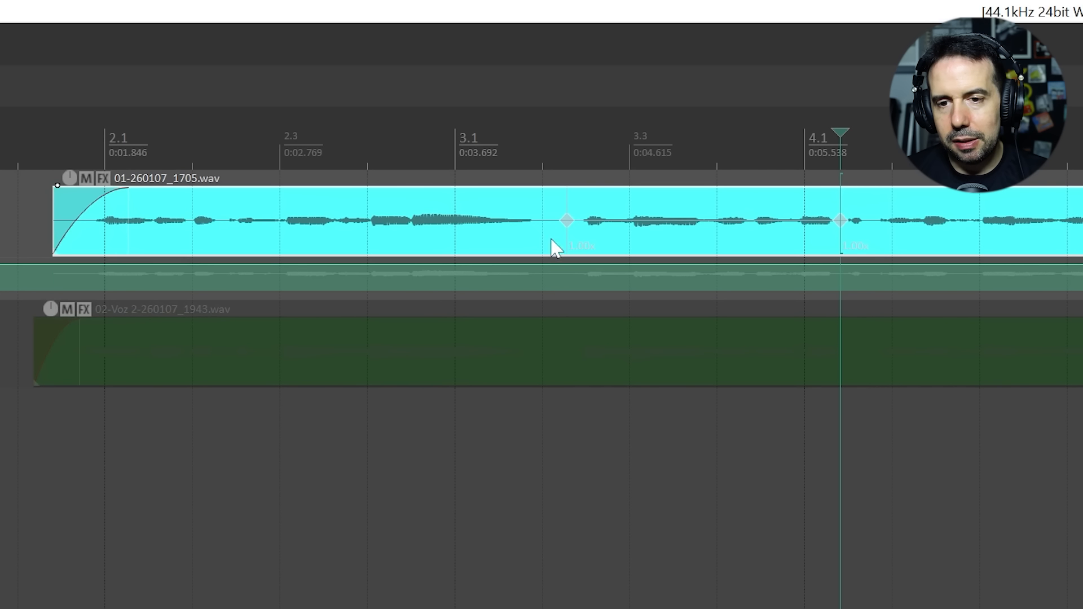
{"action": "mouse_move", "coordinate": [570, 223]}
{"action": "left_mouse_down"}
{"action": "mouse_move", "coordinate": [522, 221]}
{"action": "mouse_move", "coordinate": [611, 225]}
{"action": "mouse_move", "coordinate": [508, 242]}
{"action": "left_mouse_up"}
{"action": "mouse_move", "coordinate": [556, 232]}
{"action": "left_mouse_down"}
{"action": "mouse_move", "coordinate": [529, 235]}
{"action": "mouse_move", "coordinate": [577, 239]}
{"action": "mouse_move", "coordinate": [508, 237]}
{"action": "left_mouse_up"}
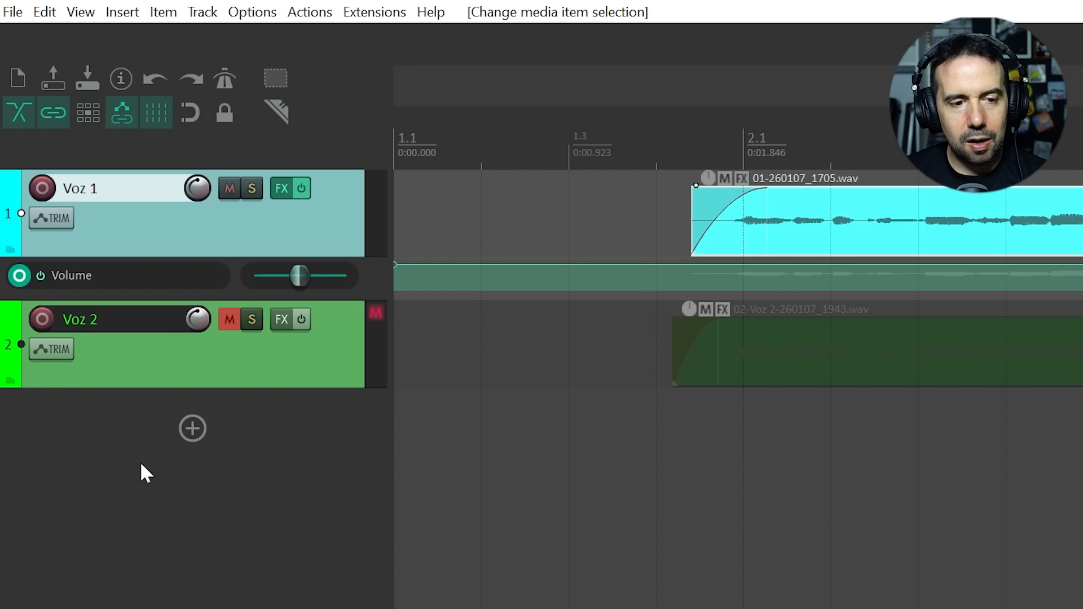
Step: Add a new track below Voz 2 and name it Reverb
{"action": "left_click", "coordinate": [190, 439]}
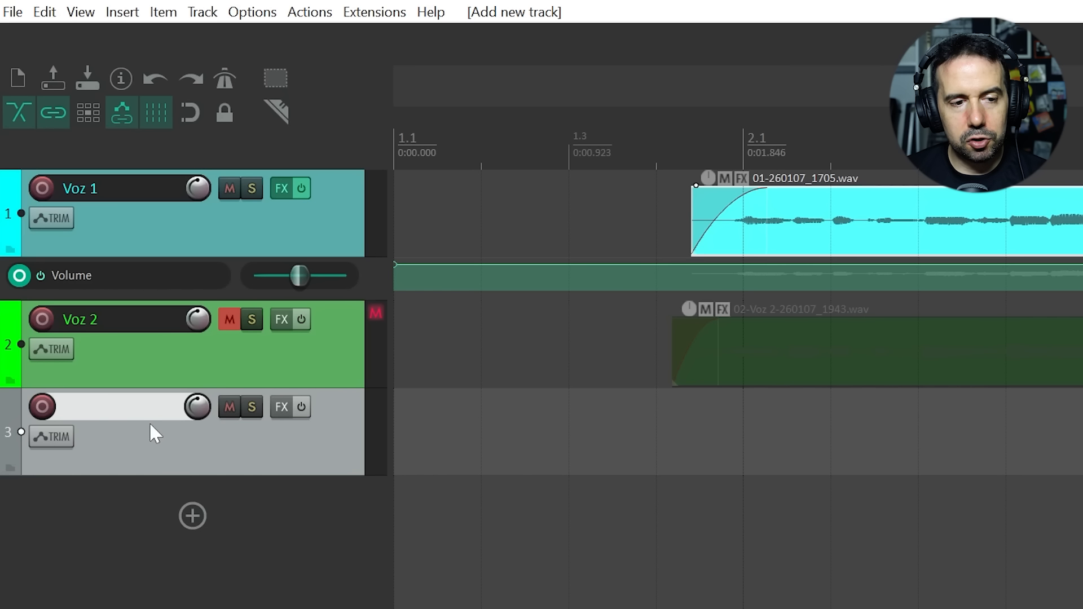
{"action": "double_click", "coordinate": [111, 411]}
{"action": "type", "text": "Reverb"}
{"action": "key", "text": "Return"}
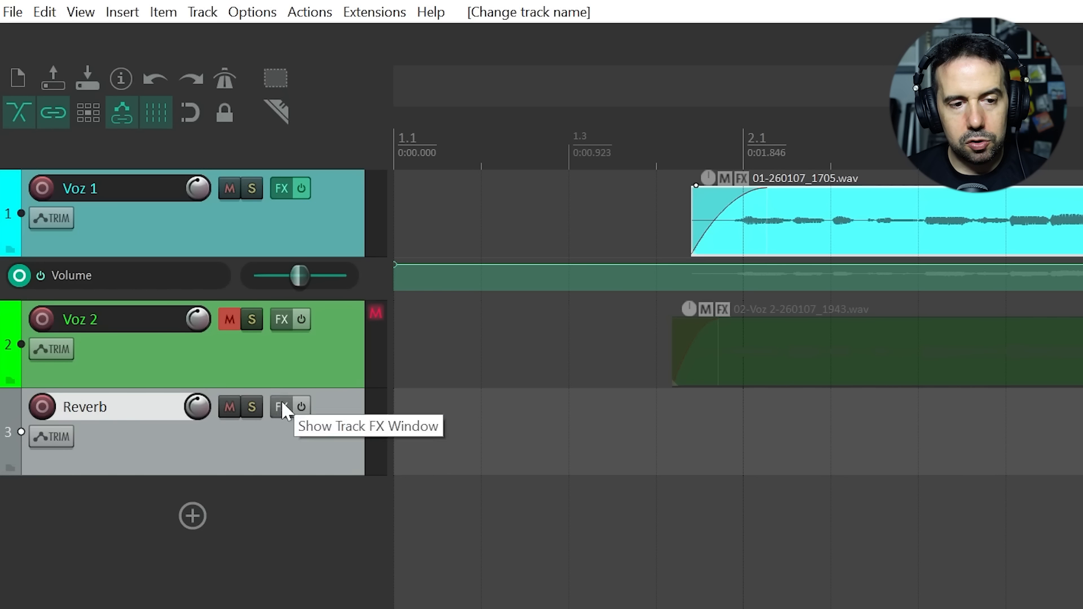
Step: Add ReaVerbate (Cockos) to the Reverb track, lower its dry level to the minimum, enlarge the room size, and close its effects window
{"action": "left_click", "coordinate": [281, 403]}
{"action": "type", "text": "reaverb"}
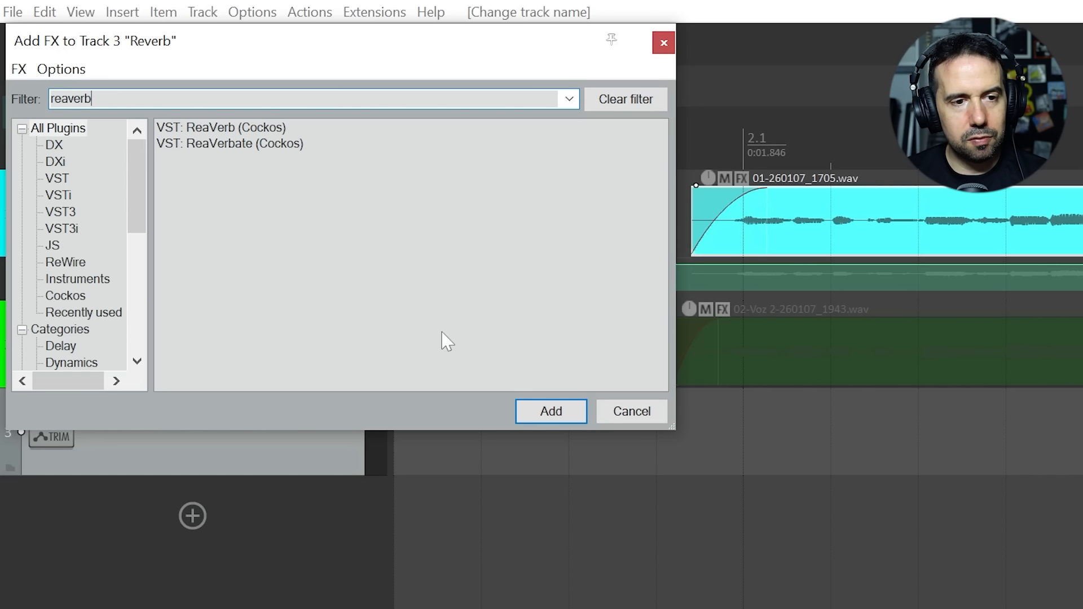
{"action": "double_click", "coordinate": [244, 145]}
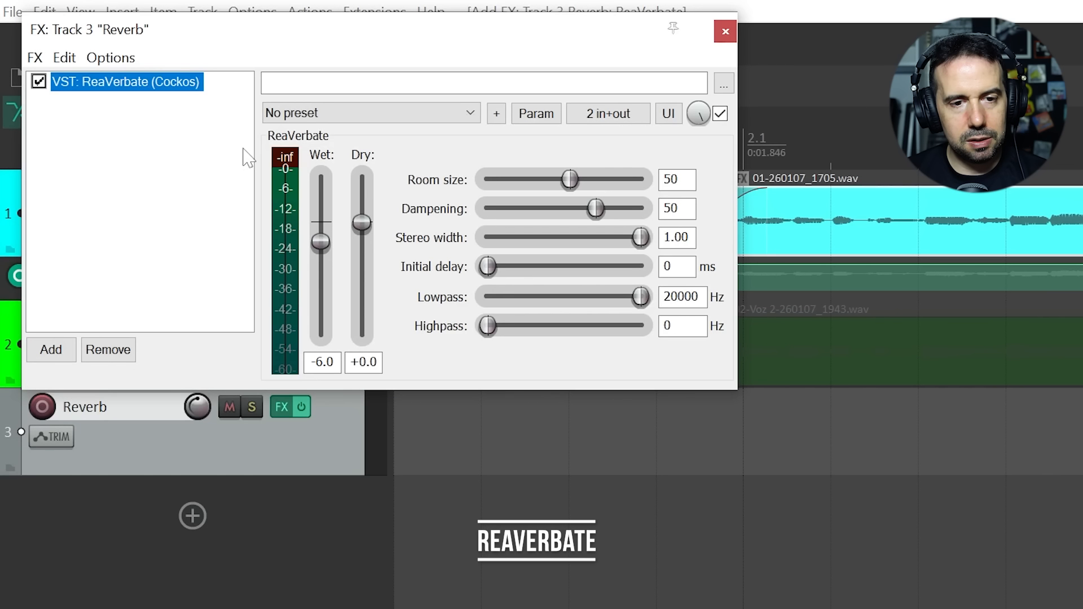
{"action": "left_click_drag", "start_coordinate": [348, 225], "coordinate": [362, 336]}
{"action": "left_click_drag", "start_coordinate": [565, 178], "coordinate": [634, 181]}
{"action": "left_click", "coordinate": [725, 31]}
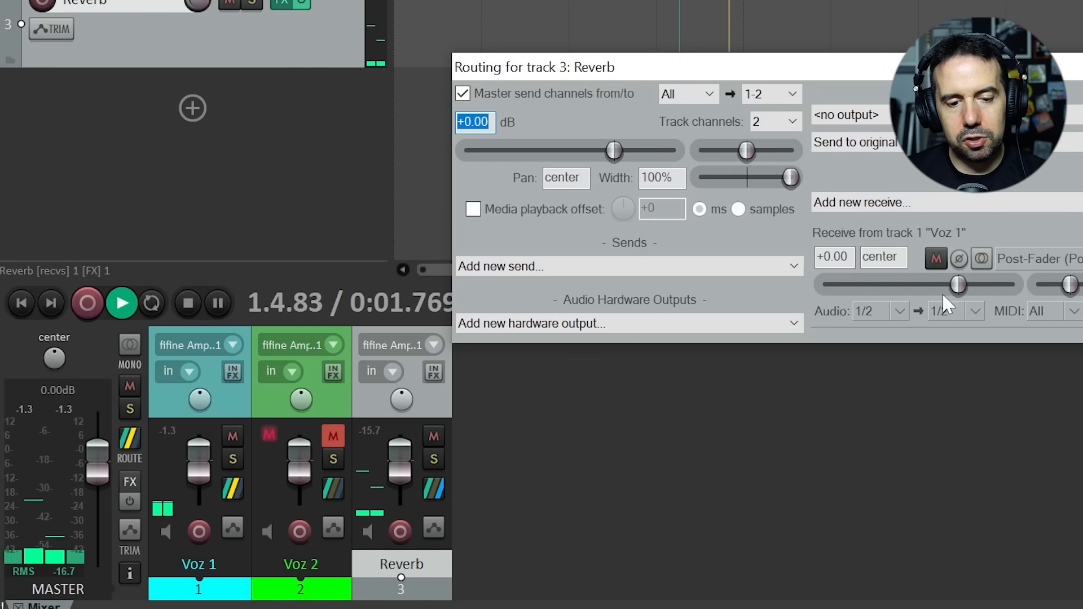
Step: Set the Reverb track's receive from Voz 1 to -4.57 dB during playback, stop playback, and close the routing window
{"action": "mouse_move", "coordinate": [942, 293]}
{"action": "left_mouse_down"}
{"action": "mouse_move", "coordinate": [810, 295]}
{"action": "mouse_move", "coordinate": [927, 282]}
{"action": "mouse_move", "coordinate": [943, 290]}
{"action": "left_mouse_up"}
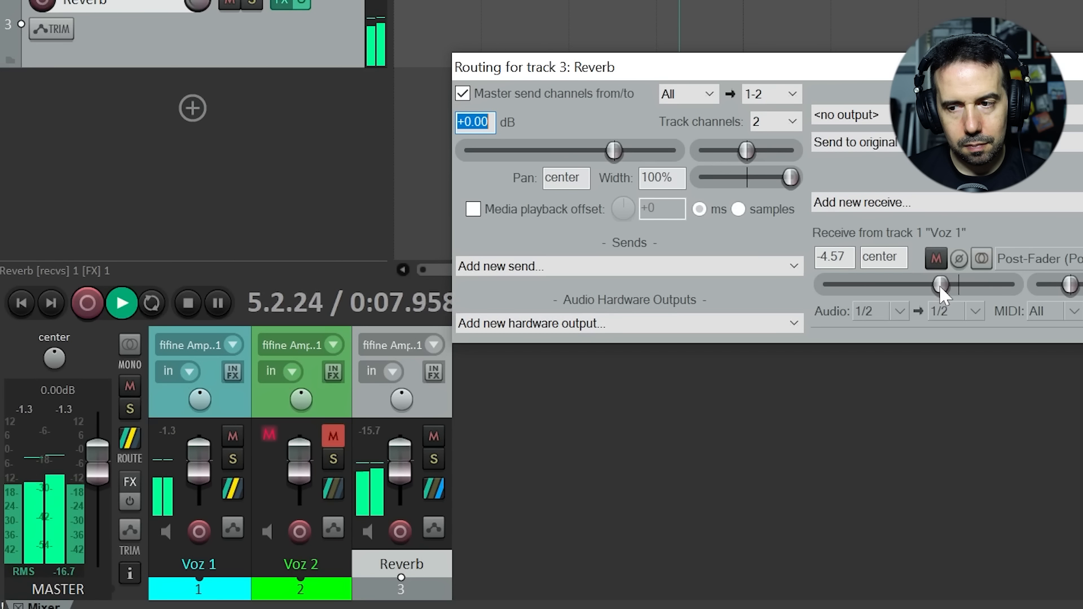
{"action": "key", "text": "space"}
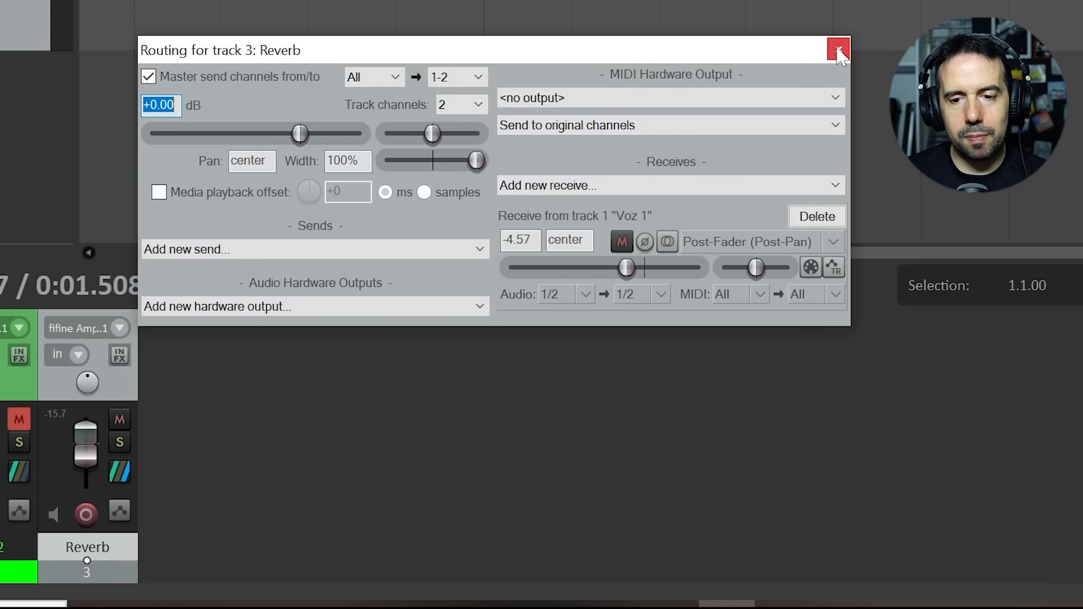
{"action": "left_click", "coordinate": [840, 42]}
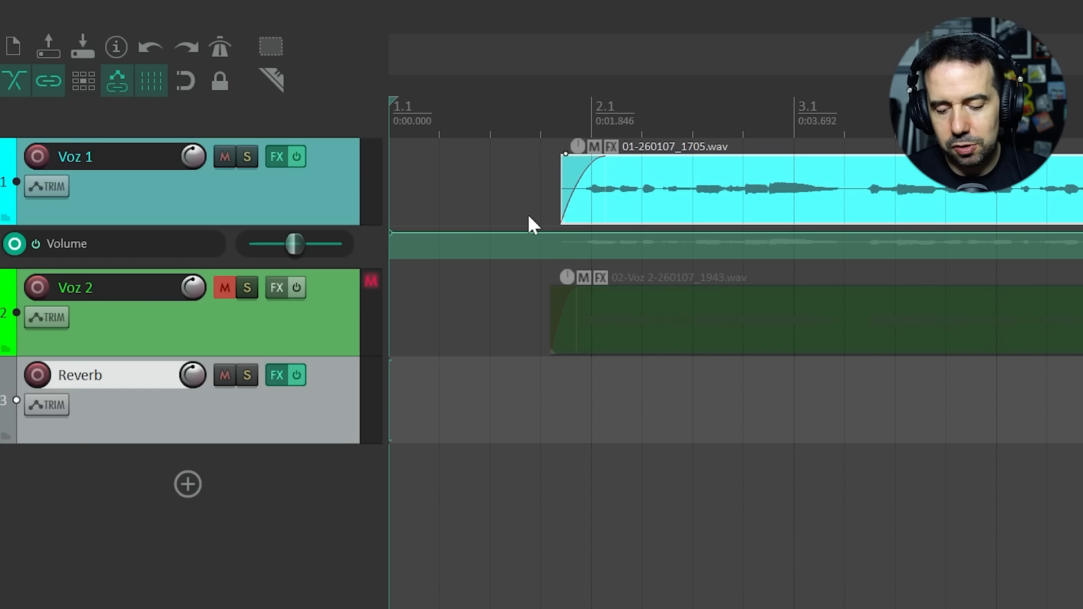
Step: Look up the action assigned to Space in the action list, and view the shortcut assignment dialog for Transport: Play/stop without changing it
{"action": "key", "text": "question"}
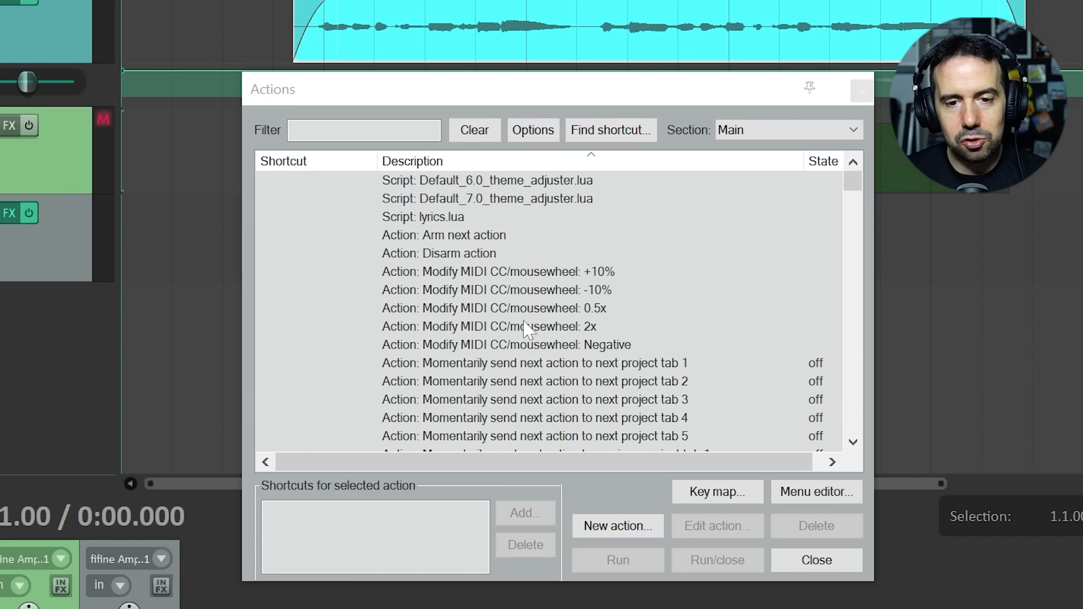
{"action": "left_click", "coordinate": [643, 130]}
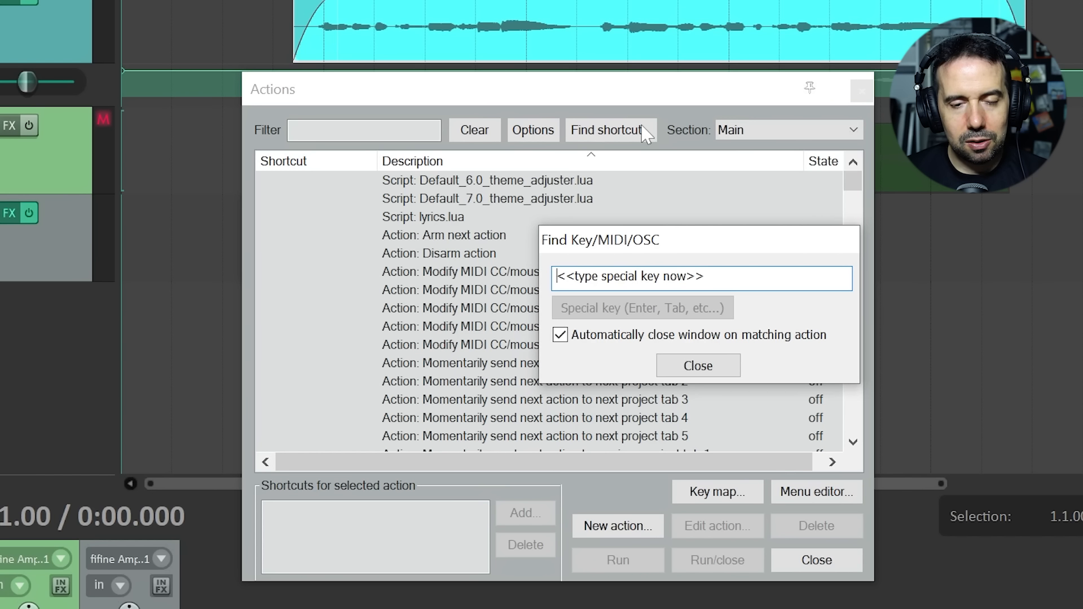
{"action": "key", "text": "space"}
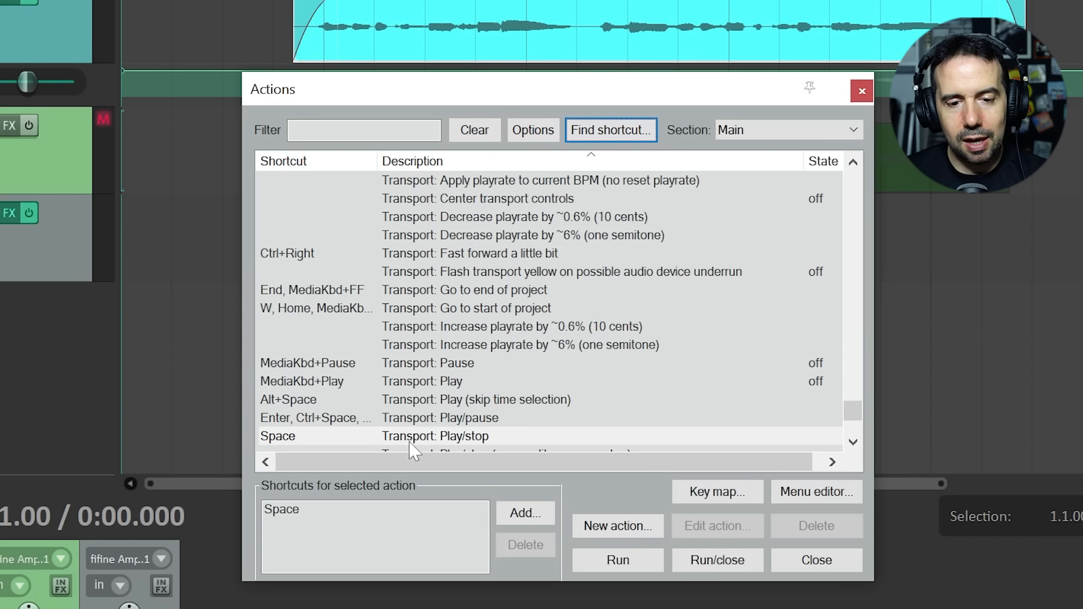
{"action": "left_click", "coordinate": [404, 438]}
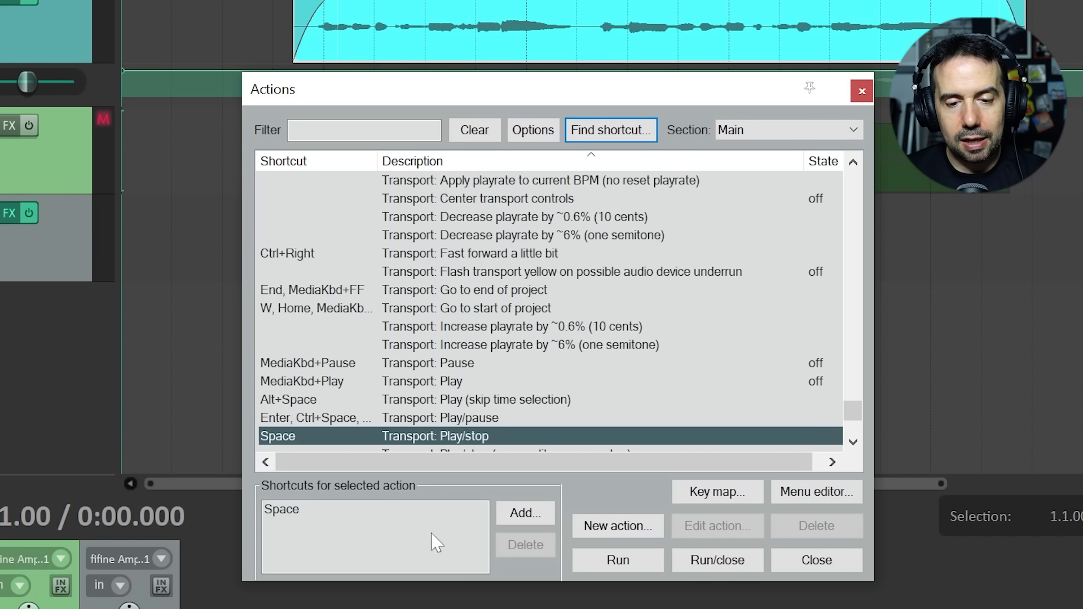
{"action": "left_click", "coordinate": [501, 520]}
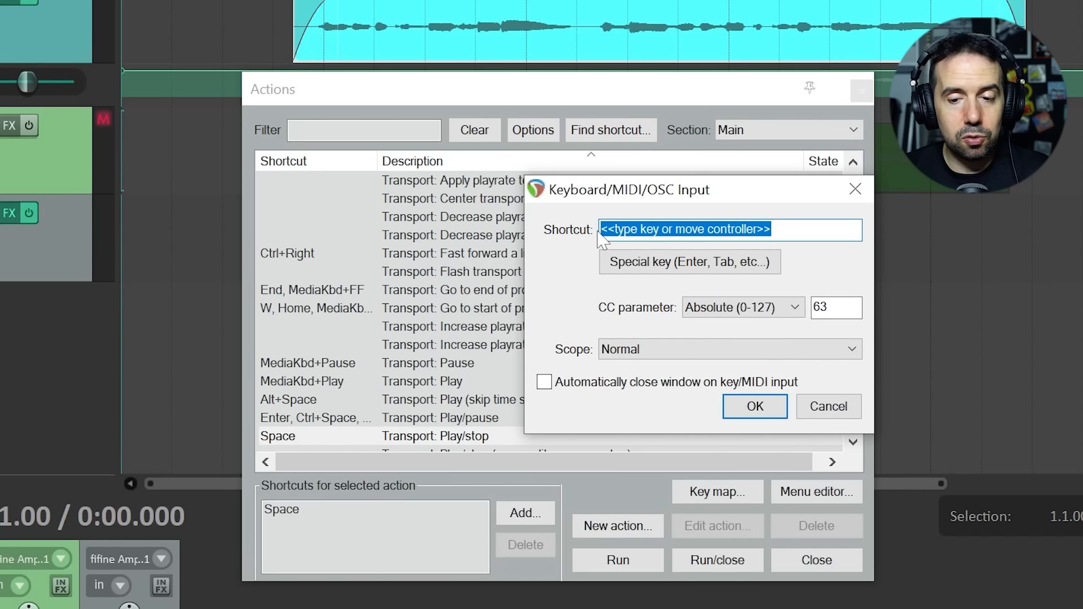
{"action": "left_click", "coordinate": [833, 408]}
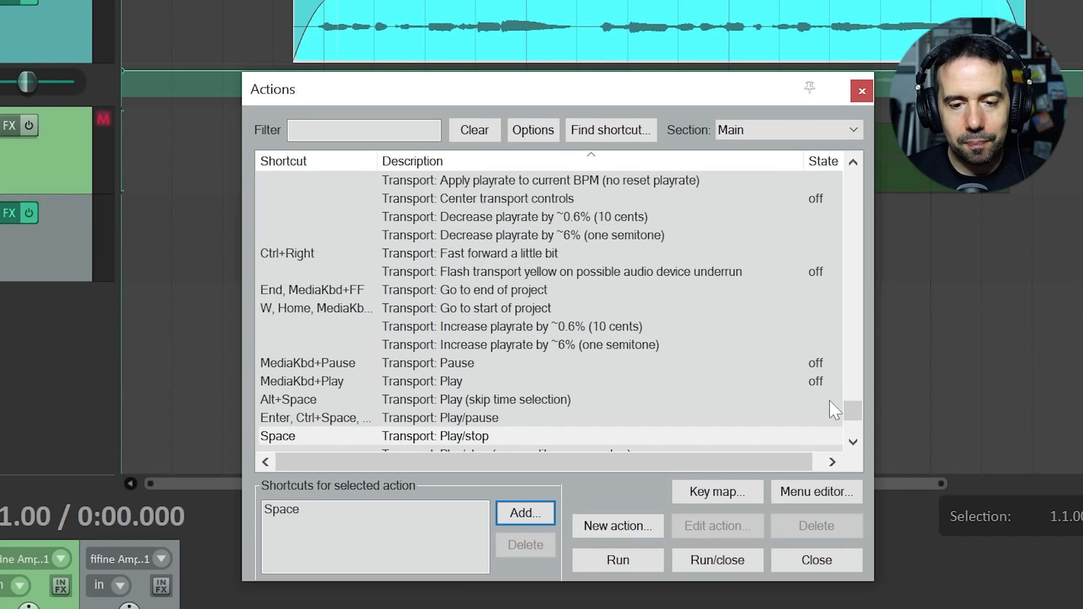
Step: Filter the actions by metronome, assign Num 7 to Options: Toggle metronome, overriding its existing mapping, and close the action list
{"action": "left_click", "coordinate": [475, 130]}
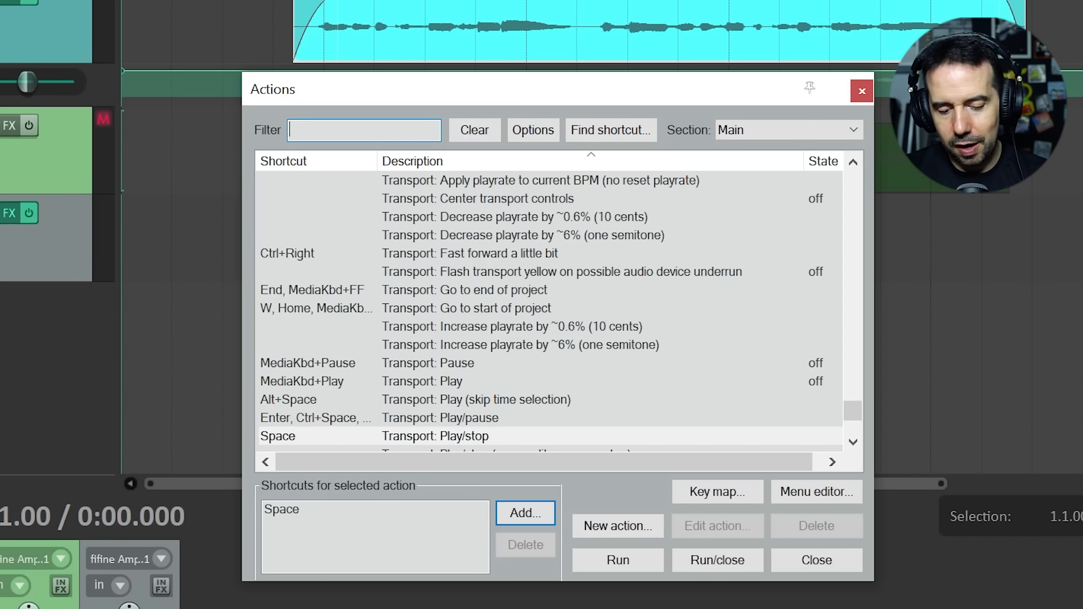
{"action": "type", "text": "metronome"}
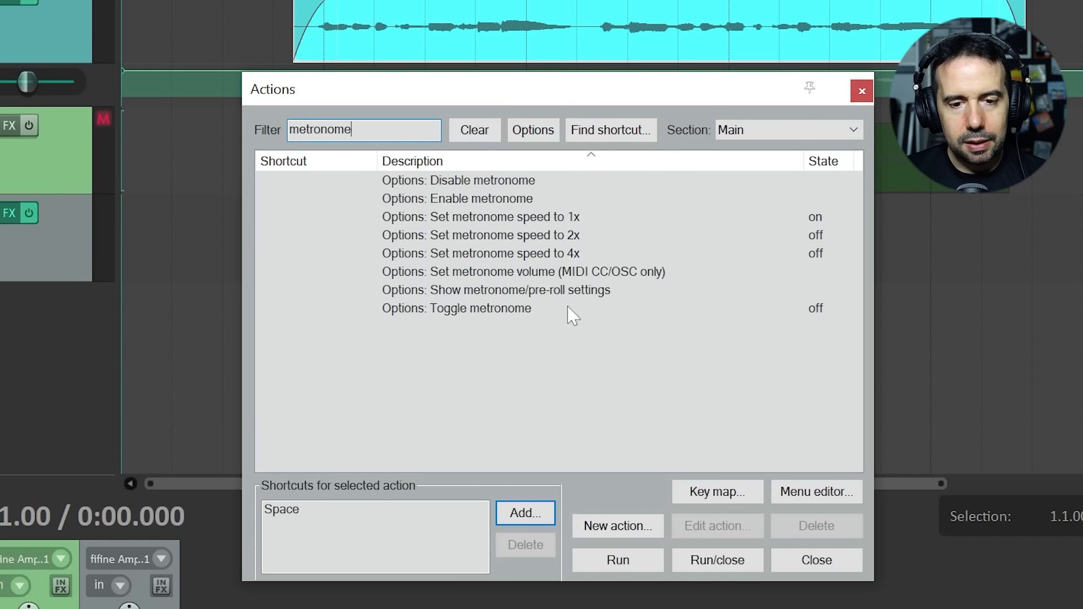
{"action": "left_click", "coordinate": [476, 315]}
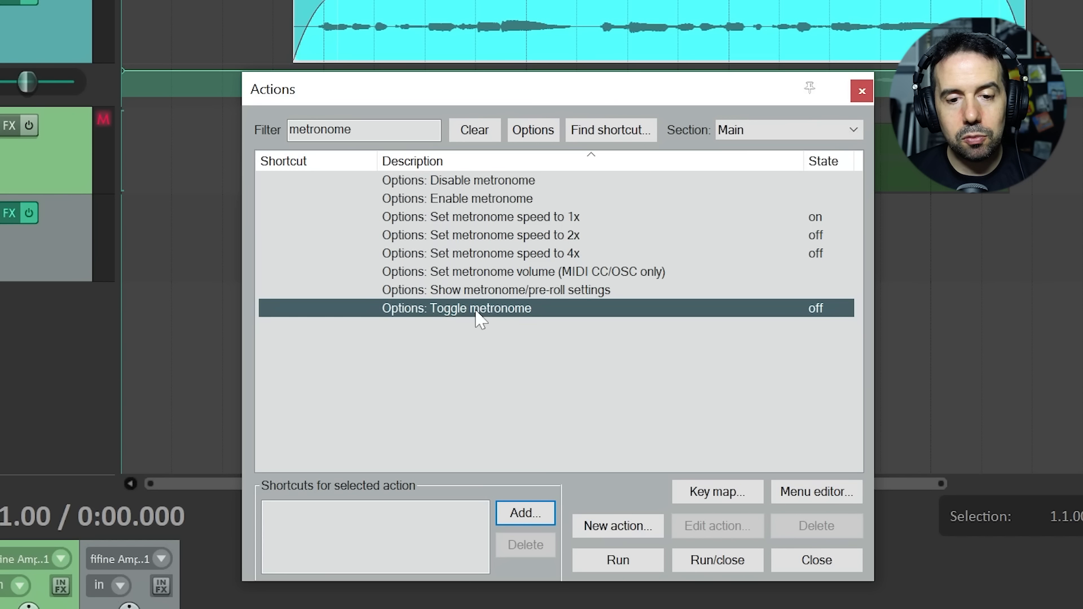
{"action": "left_click", "coordinate": [520, 514]}
{"action": "key", "text": "KP_7"}
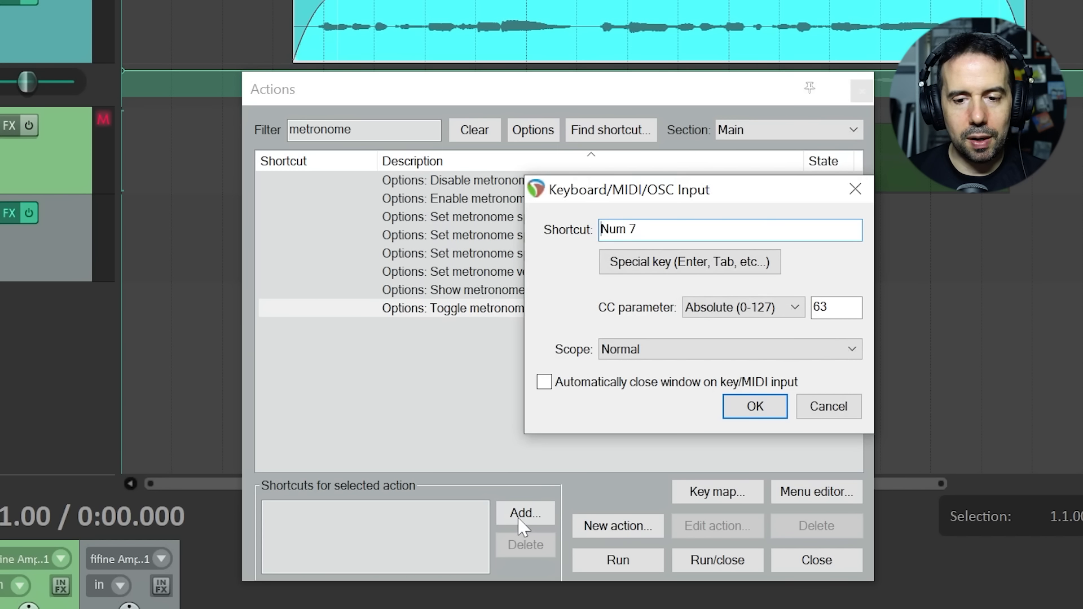
{"action": "left_click", "coordinate": [774, 419]}
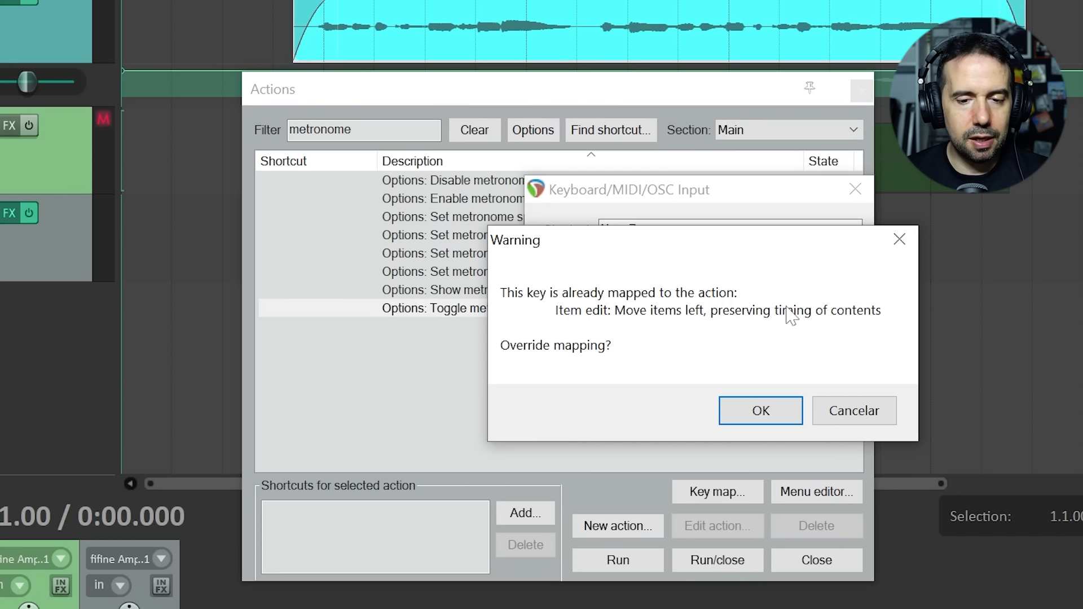
{"action": "left_click", "coordinate": [791, 401]}
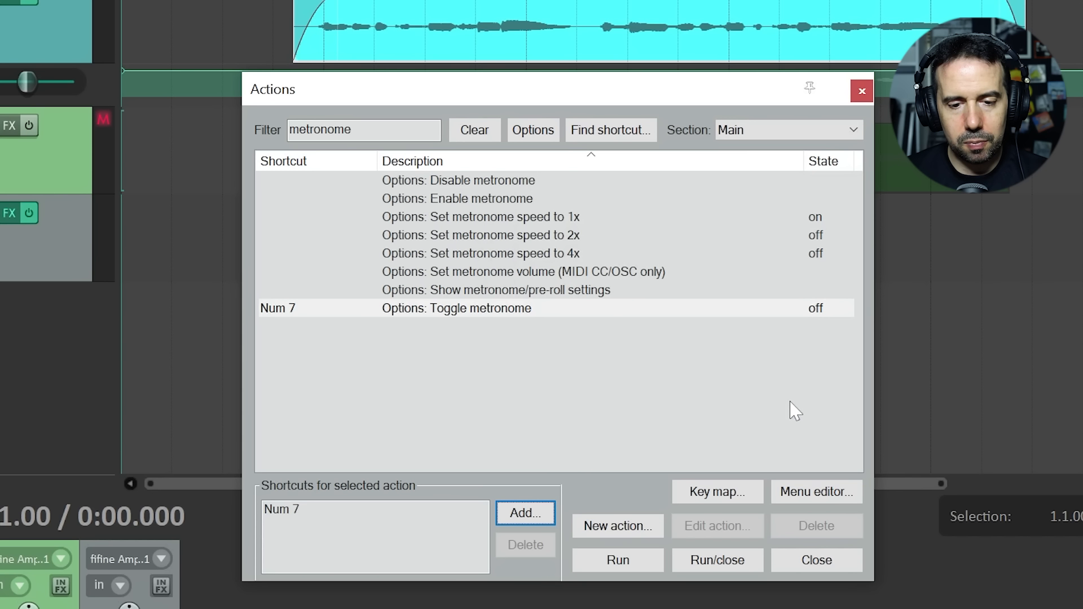
{"action": "left_click", "coordinate": [797, 560]}
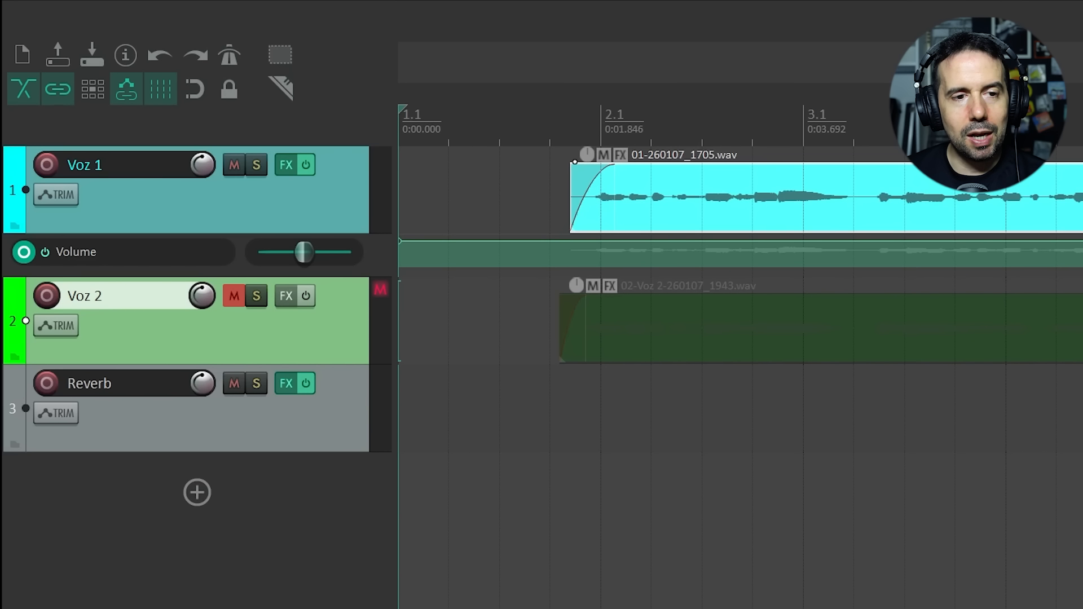
Step: Test the metronome shortcut by switching the metronome on and off several times, leaving it off
{"action": "key", "text": "KP_7"}
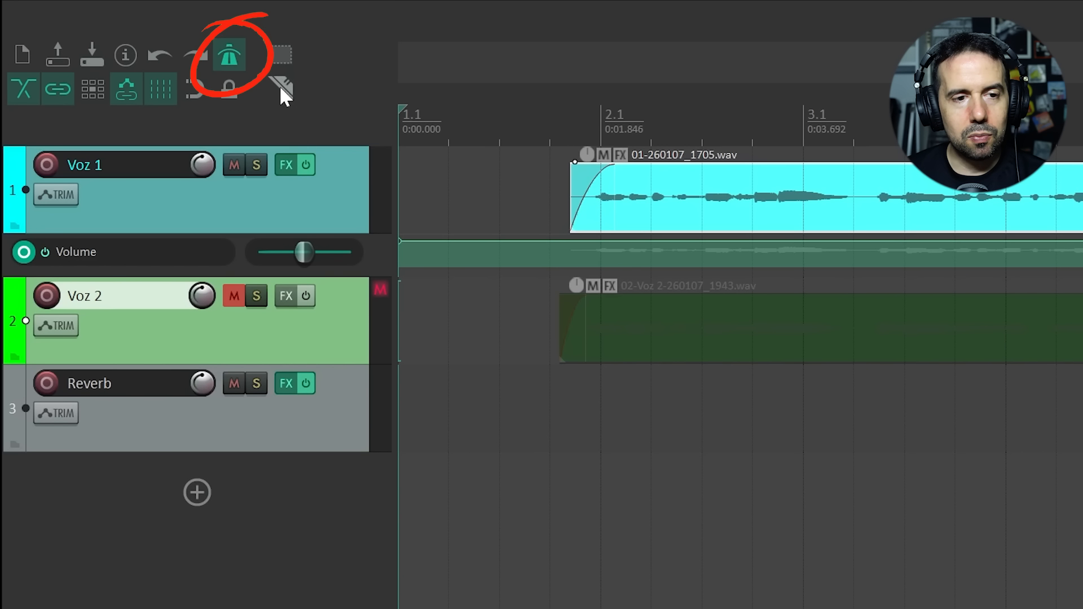
{"action": "key", "text": "KP_7"}
{"action": "key", "text": "KP_7"}
{"action": "key", "text": "KP_7"}
{"action": "key", "text": "KP_7"}
{"action": "key", "text": "KP_7"}
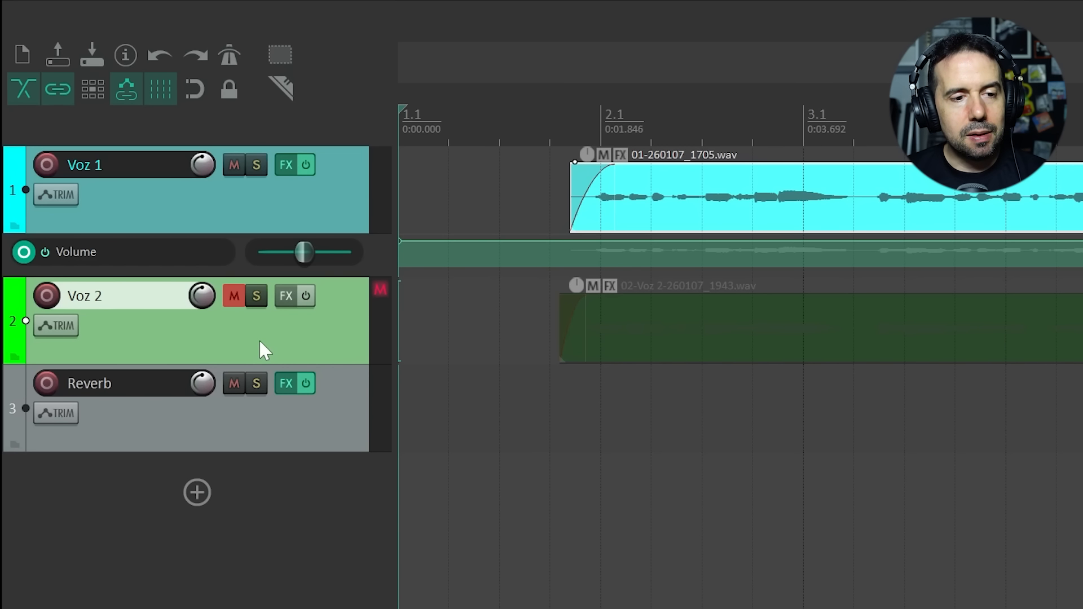
Step: Add a new track named MIDI and insert a new MIDI item on it
{"action": "left_click", "coordinate": [205, 490]}
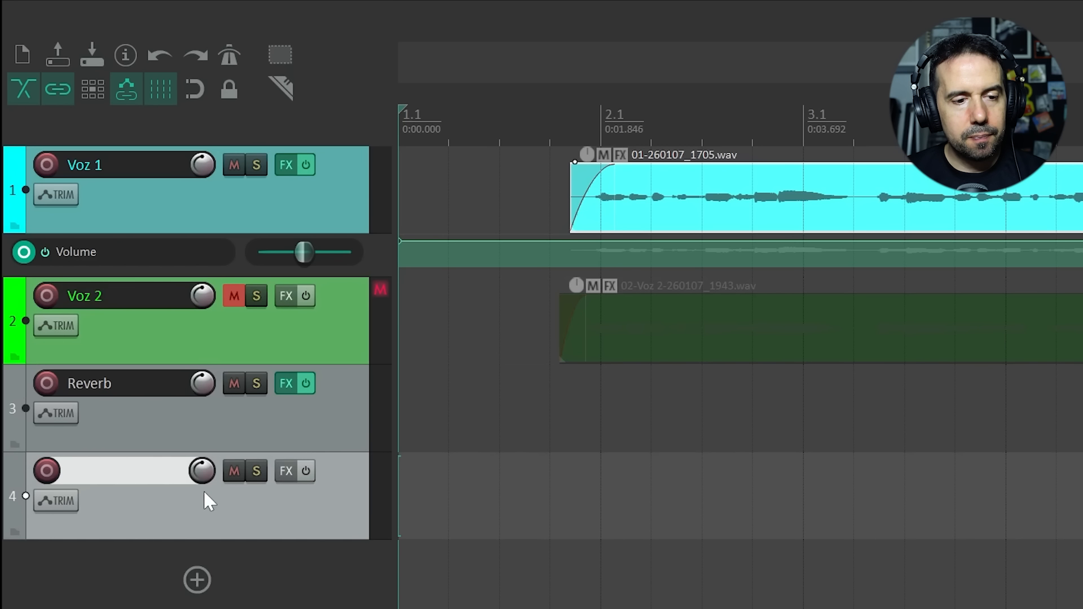
{"action": "double_click", "coordinate": [104, 474]}
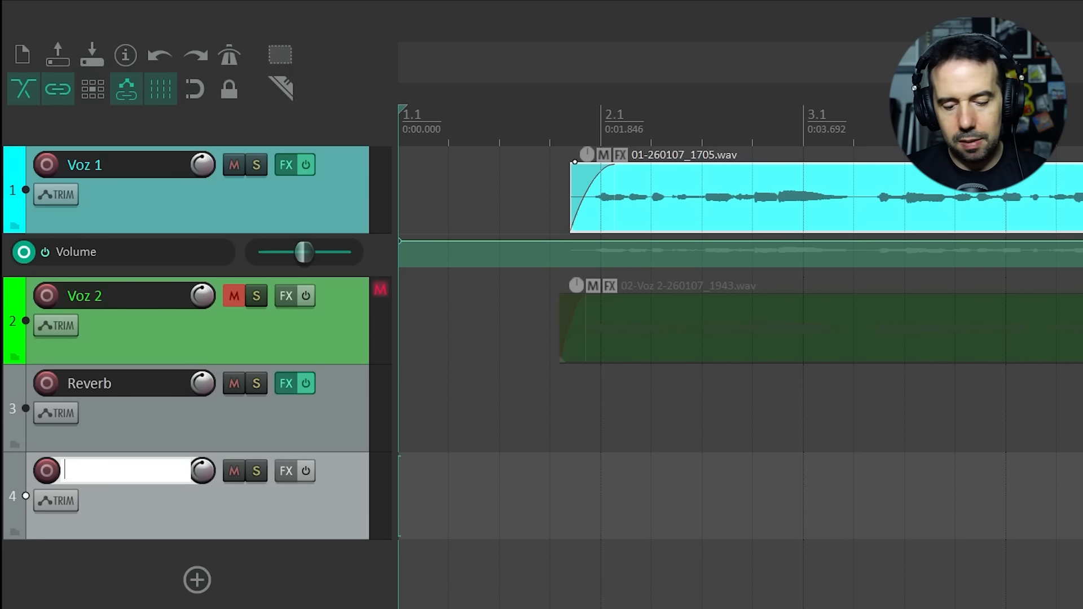
{"action": "type", "text": "MIDI"}
{"action": "key", "text": "Return"}
{"action": "left_click", "coordinate": [127, 1]}
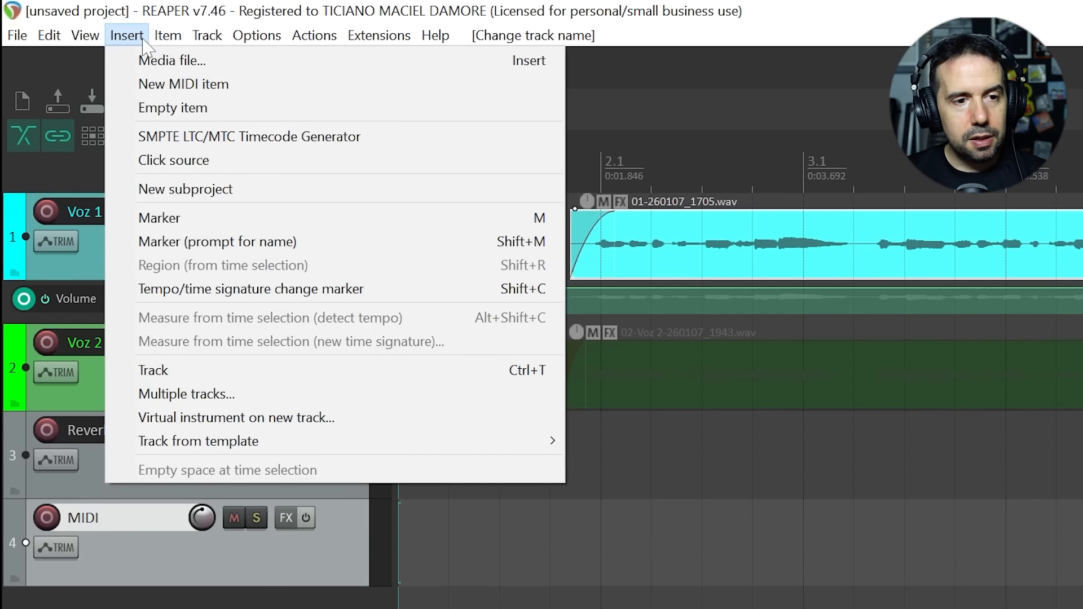
{"action": "left_click", "coordinate": [172, 85]}
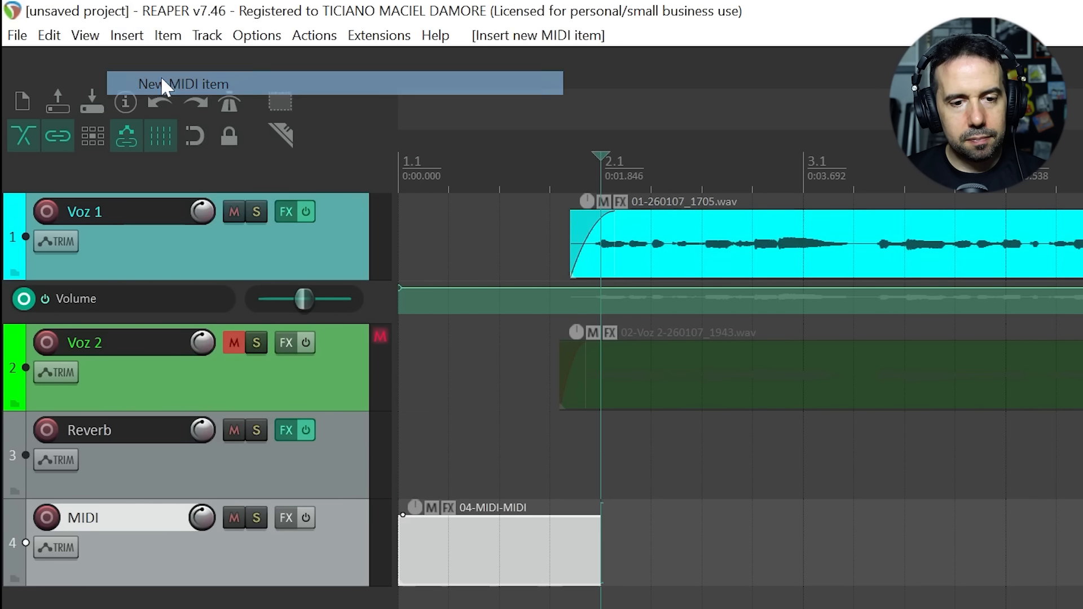
Step: Open the new MIDI item in the MIDI editor and add two short notes on adjacent pitches just below C4
{"action": "left_click", "coordinate": [481, 560]}
{"action": "left_click", "coordinate": [517, 549]}
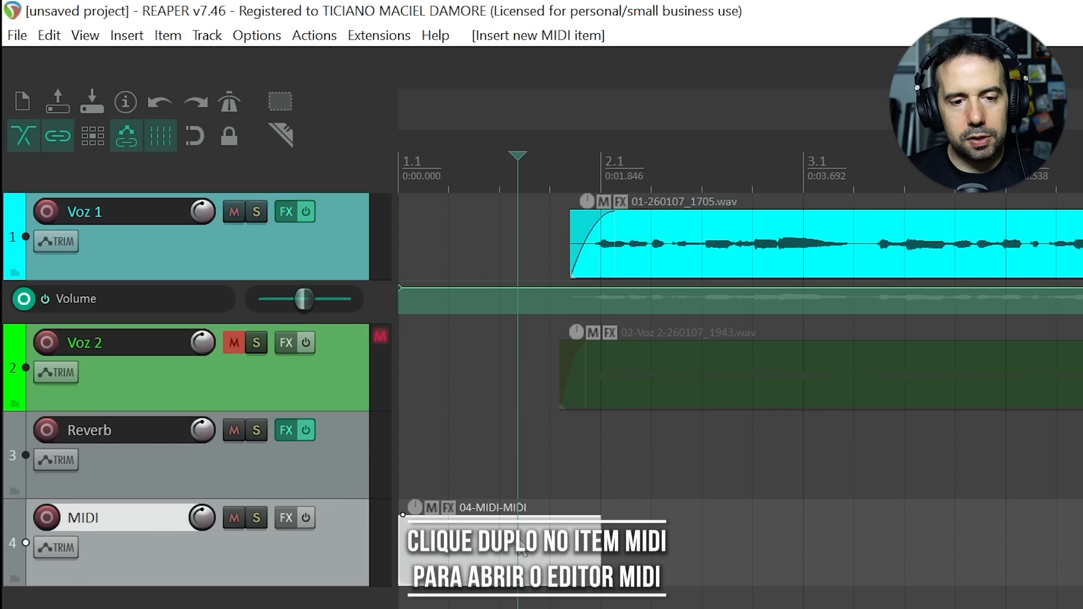
{"action": "double_click", "coordinate": [521, 548]}
{"action": "left_click_drag", "start_coordinate": [549, 66], "coordinate": [771, 118]}
{"action": "double_click", "coordinate": [544, 326]}
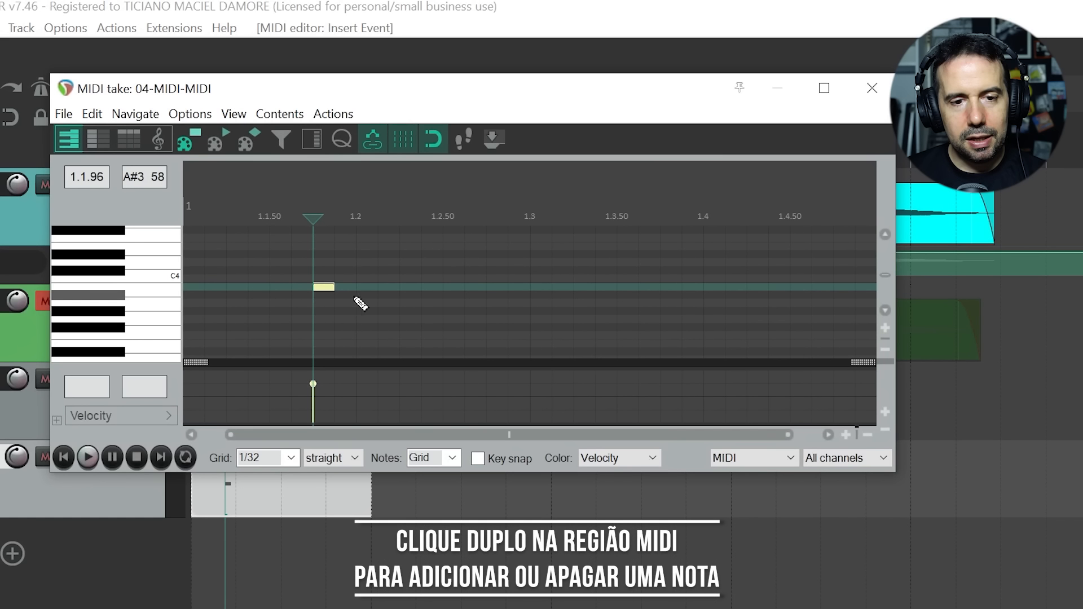
{"action": "double_click", "coordinate": [442, 294]}
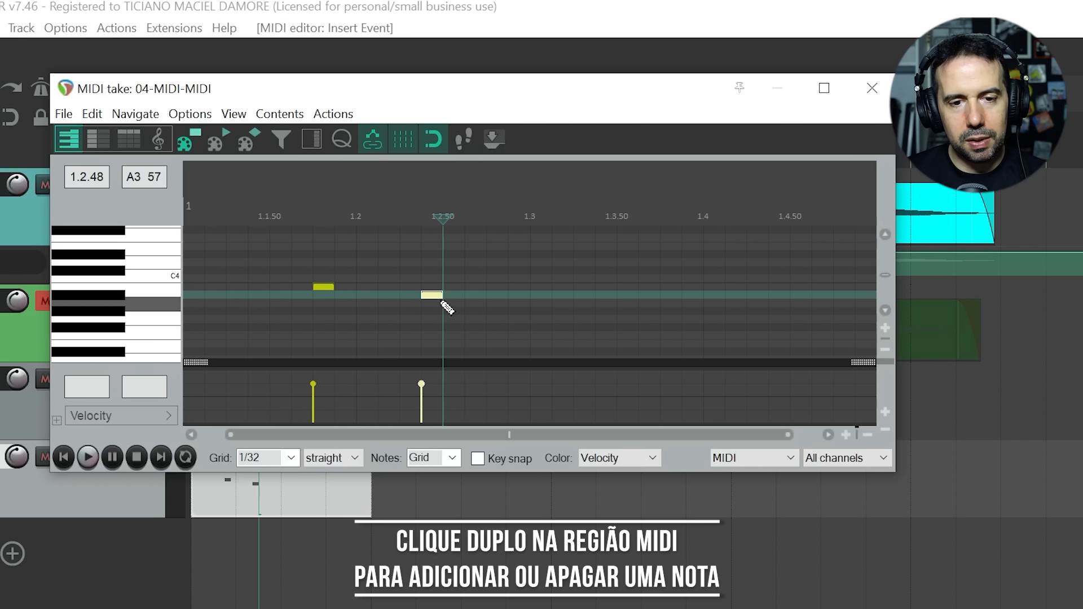
Step: Lengthen the second note to beat 1.3, extend the first note slightly past beat 1.2, and close the MIDI editor
{"action": "left_click_drag", "start_coordinate": [438, 291], "coordinate": [530, 292]}
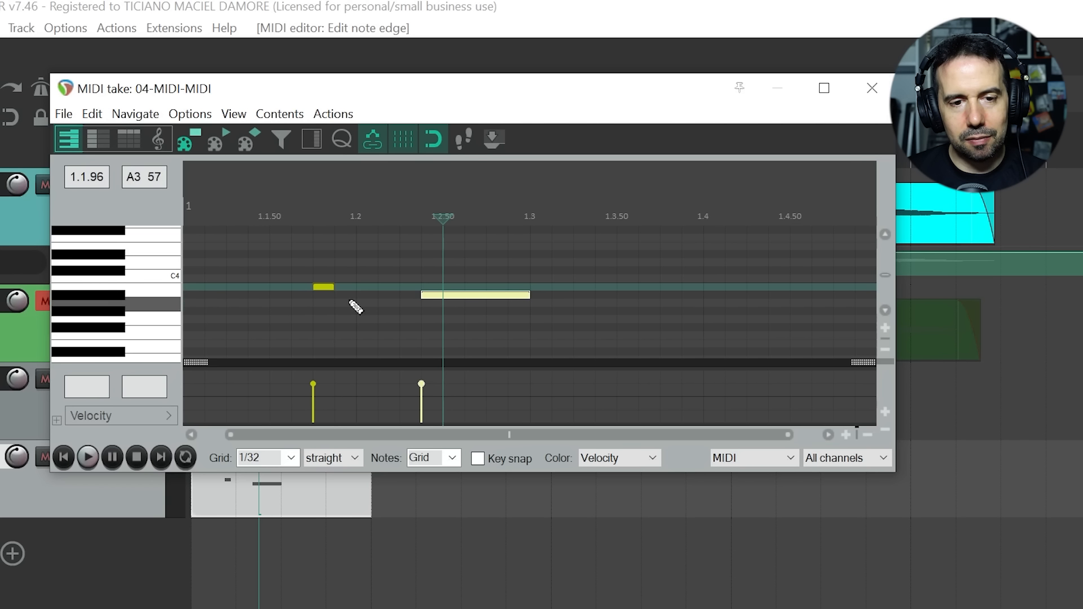
{"action": "left_click_drag", "start_coordinate": [327, 285], "coordinate": [374, 284]}
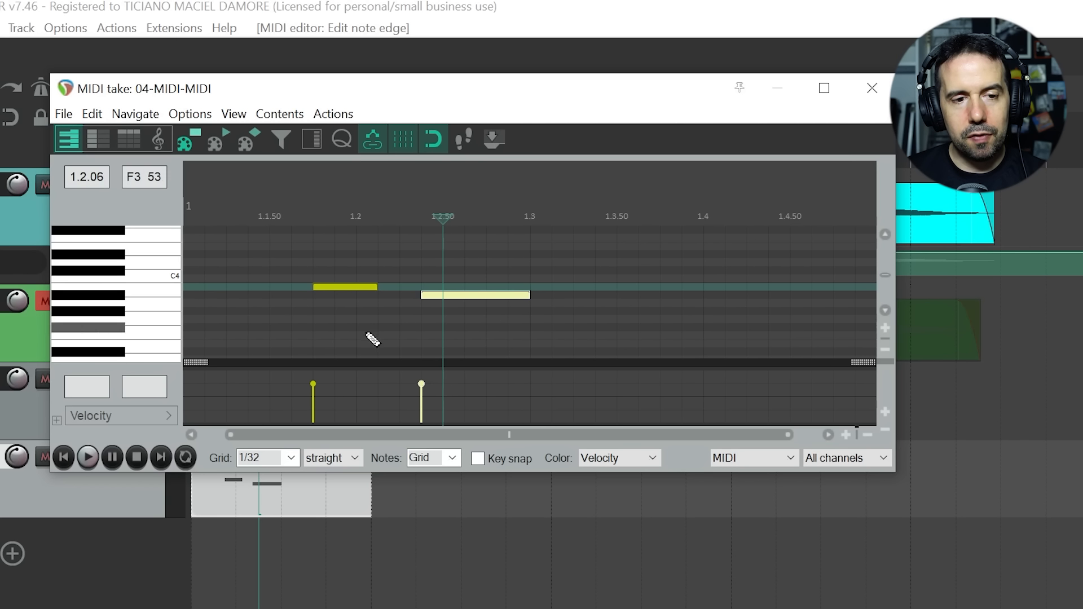
{"action": "left_click", "coordinate": [869, 88]}
Step: Add ReaSynth (Cockos) to the MIDI track, close its effects window, and play the MIDI item from near its start
{"action": "left_click", "coordinate": [93, 455]}
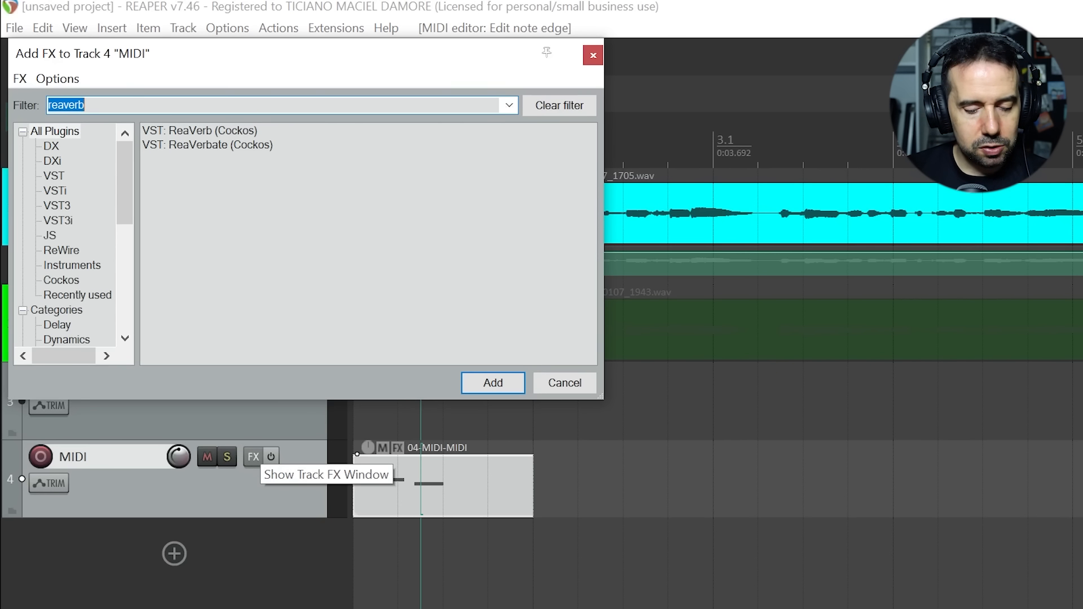
{"action": "type", "text": "REASYNTH"}
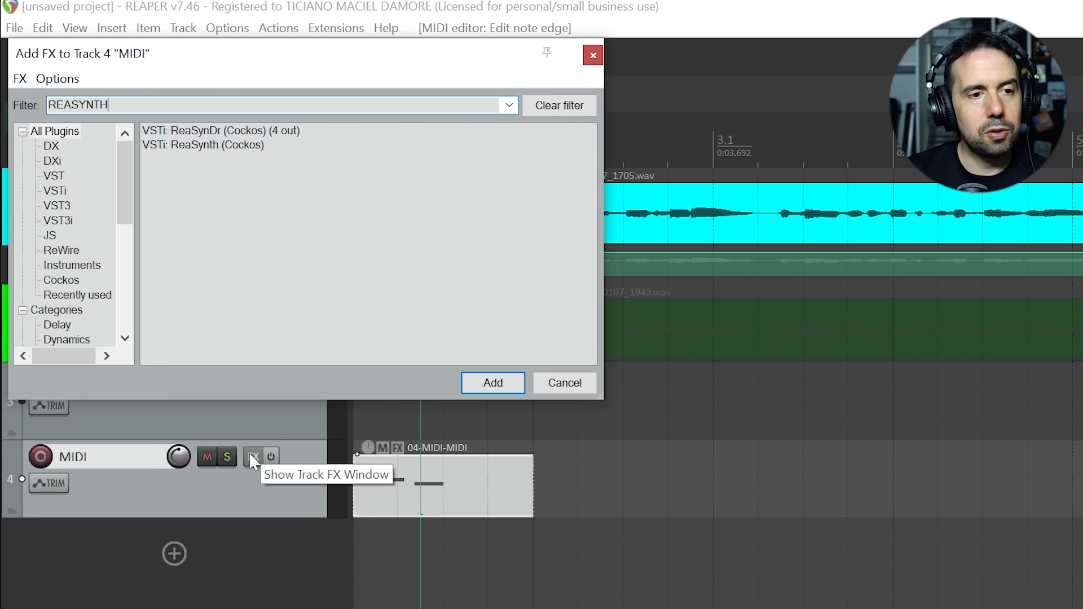
{"action": "key", "text": "Return"}
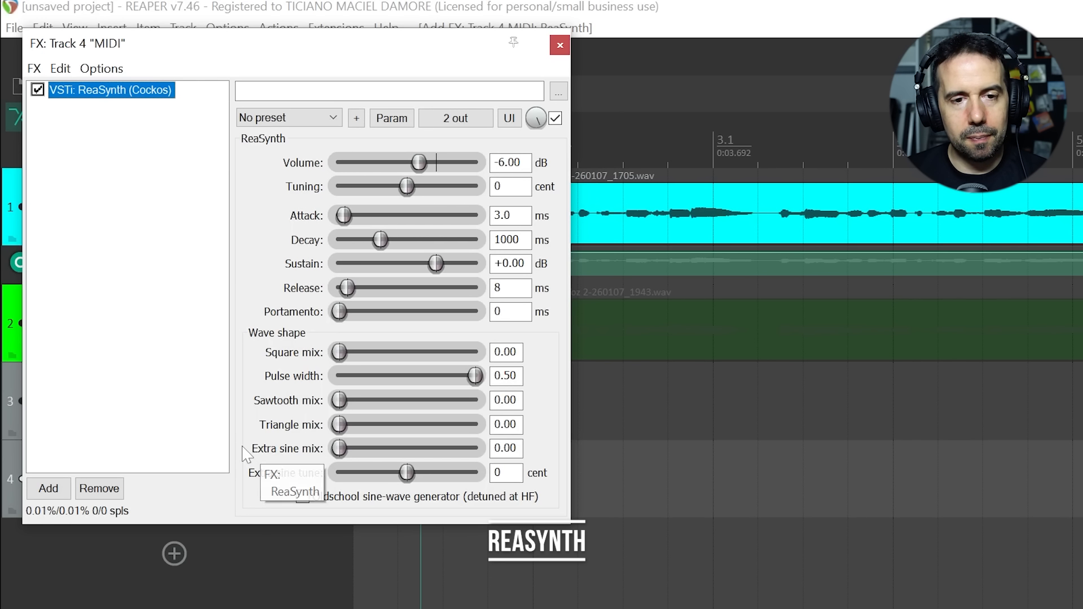
{"action": "left_click", "coordinate": [559, 46]}
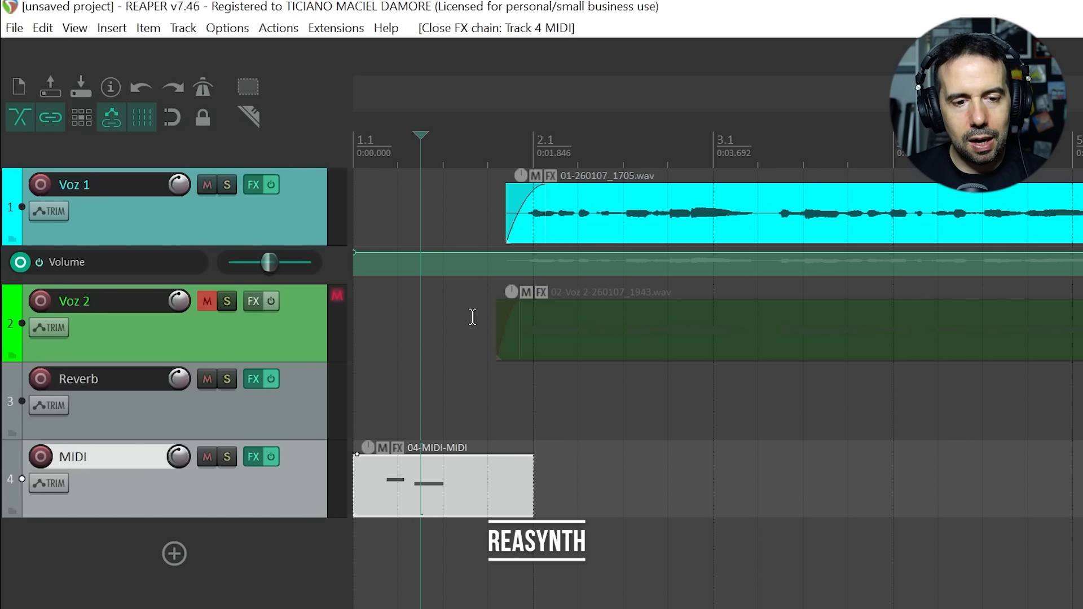
{"action": "left_click", "coordinate": [381, 412]}
{"action": "key", "text": "space"}
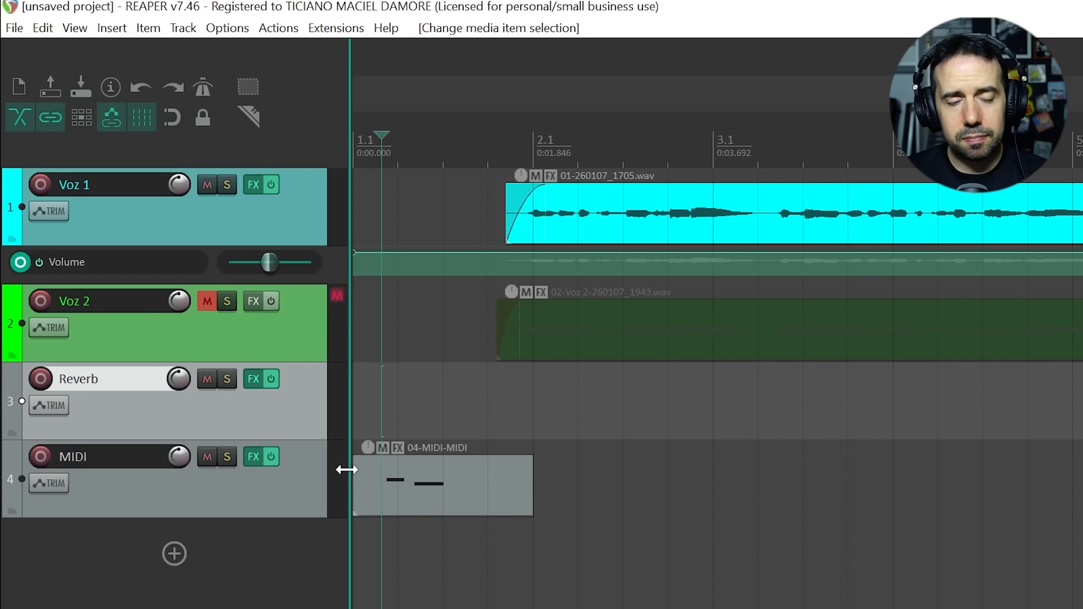
Step: Reopen the MIDI item, raise the first note four semitones, extend it to the second note's start, and lower the second note's velocity
{"action": "double_click", "coordinate": [393, 494]}
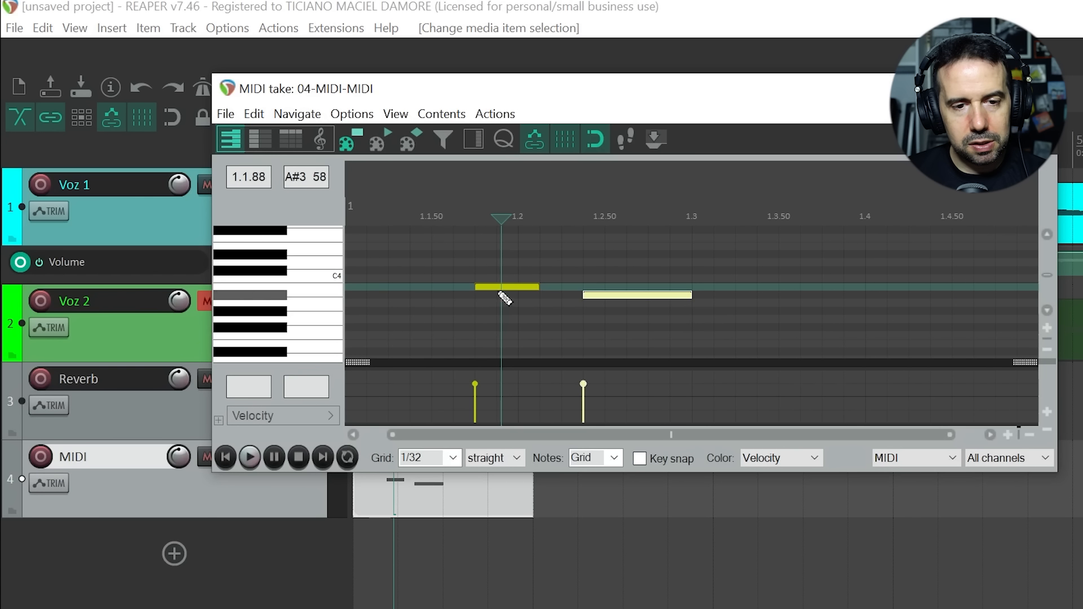
{"action": "left_click_drag", "start_coordinate": [508, 286], "coordinate": [583, 255]}
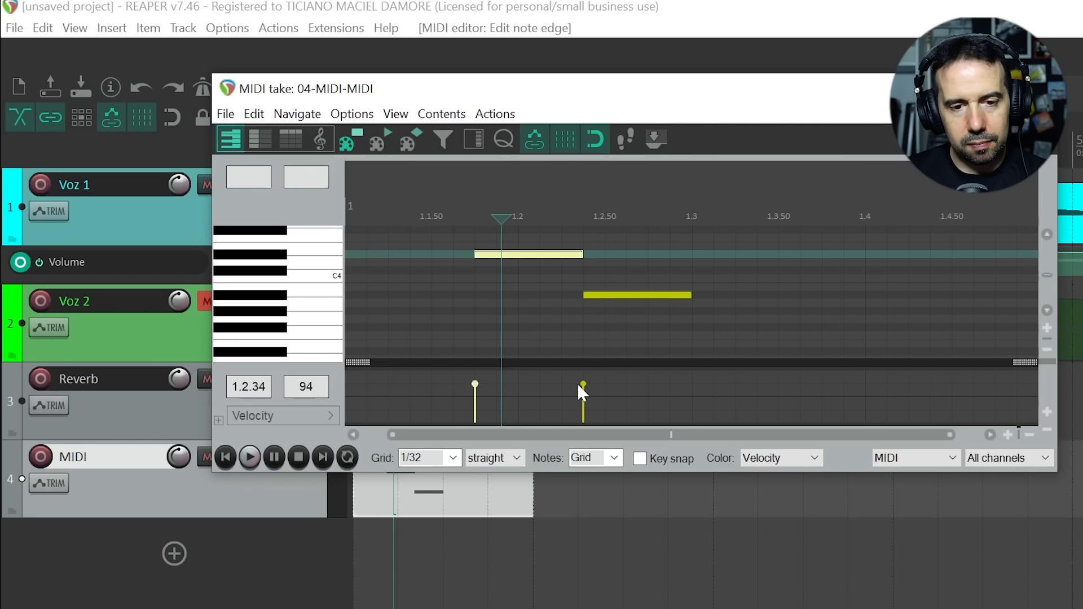
{"action": "mouse_move", "coordinate": [583, 393]}
{"action": "left_mouse_down"}
{"action": "mouse_move", "coordinate": [582, 381]}
{"action": "mouse_move", "coordinate": [578, 411]}
{"action": "mouse_move", "coordinate": [583, 395]}
{"action": "left_mouse_up"}
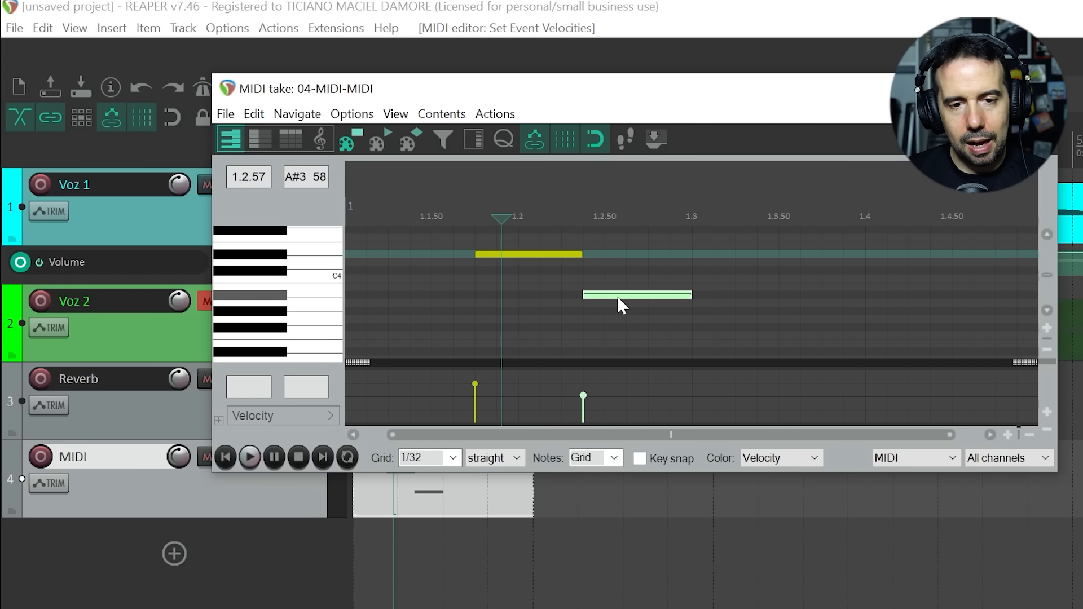
Step: Delete the second note and paste a copy of the remaining note just after beat 1.3
{"action": "left_click", "coordinate": [617, 296], "text": "alt"}
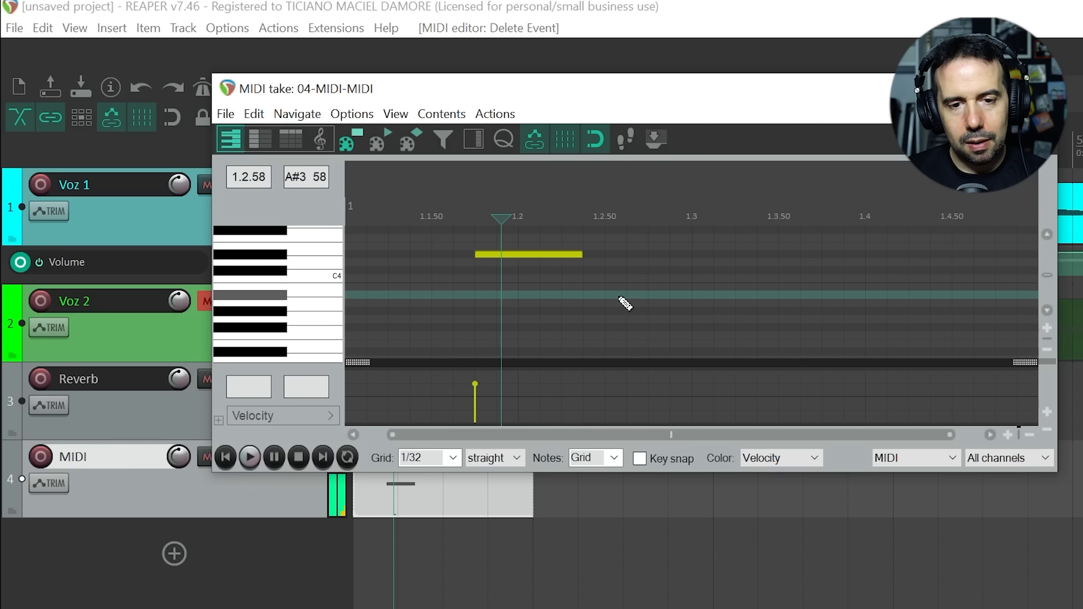
{"action": "left_click", "coordinate": [552, 256]}
{"action": "key", "text": "ctrl+v"}
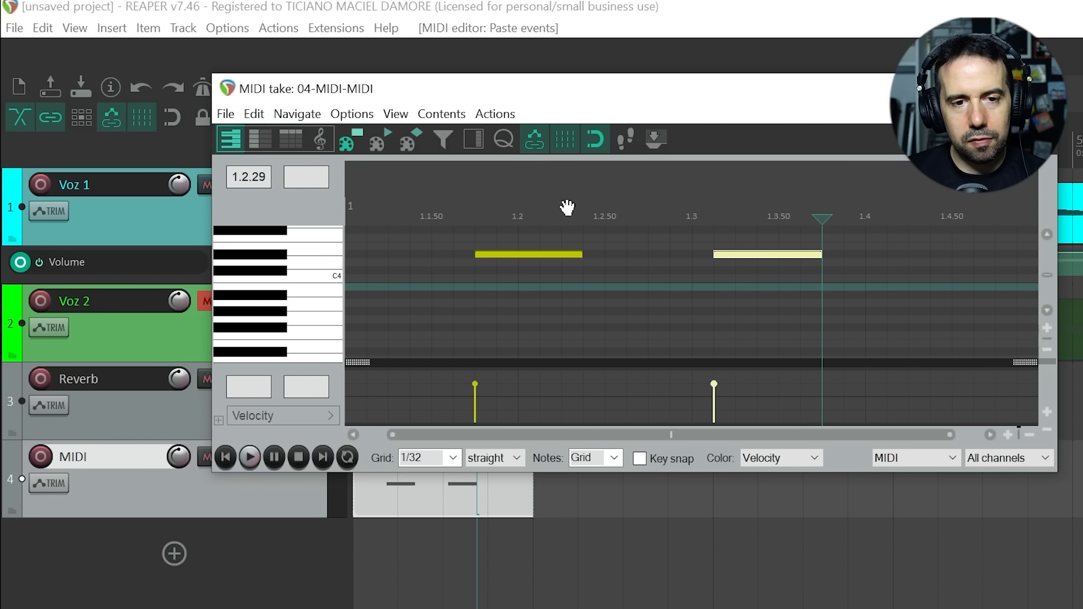
Step: View the Quantize Events settings, cancel without quantizing, and close the MIDI editor
{"action": "left_click", "coordinate": [504, 140]}
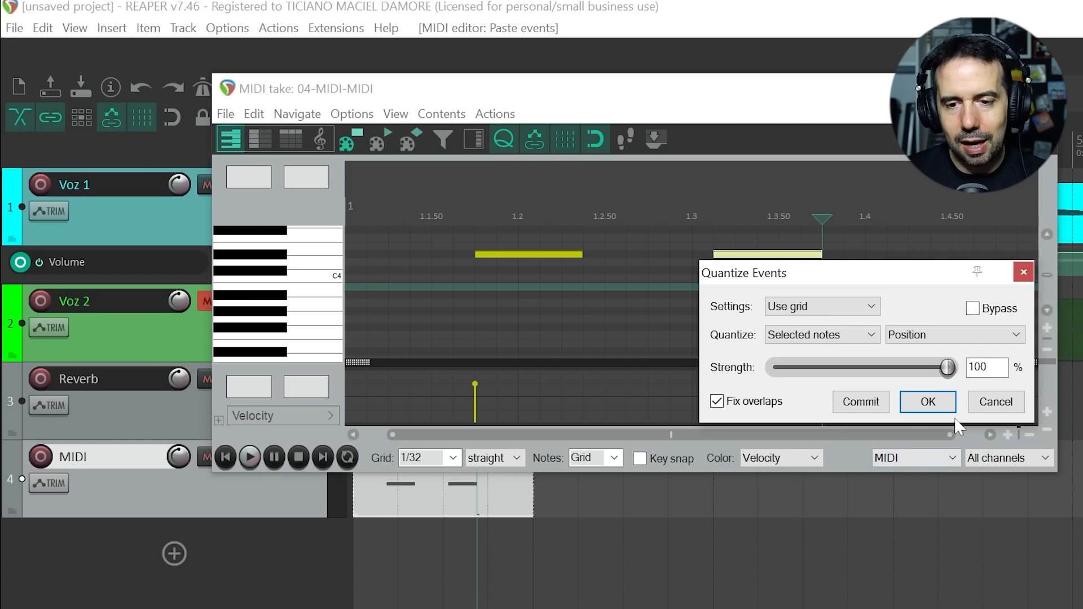
{"action": "left_click", "coordinate": [995, 402]}
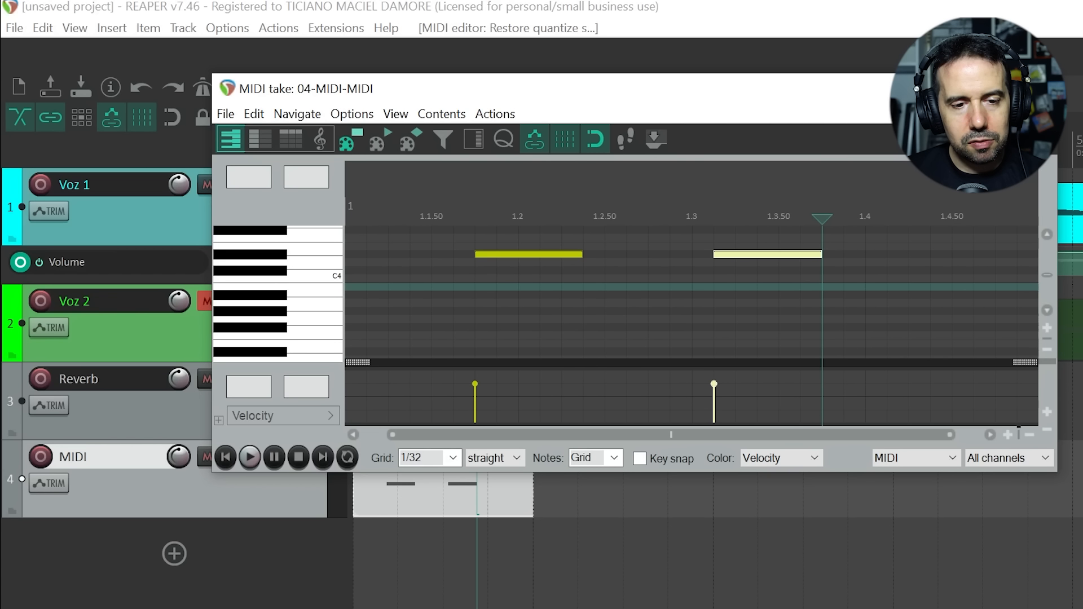
{"action": "key", "text": "Escape"}
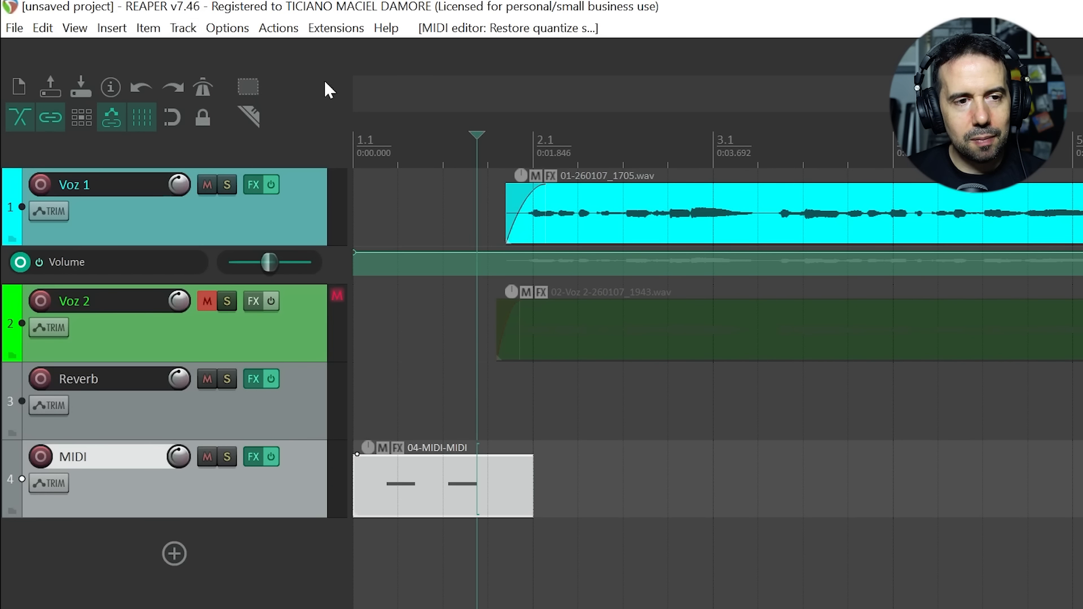
Step: Open the Virtual MIDI Keyboard, arm the MIDI track for recording, and set its input to Virtual MIDI Keyboard
{"action": "left_click", "coordinate": [82, 30]}
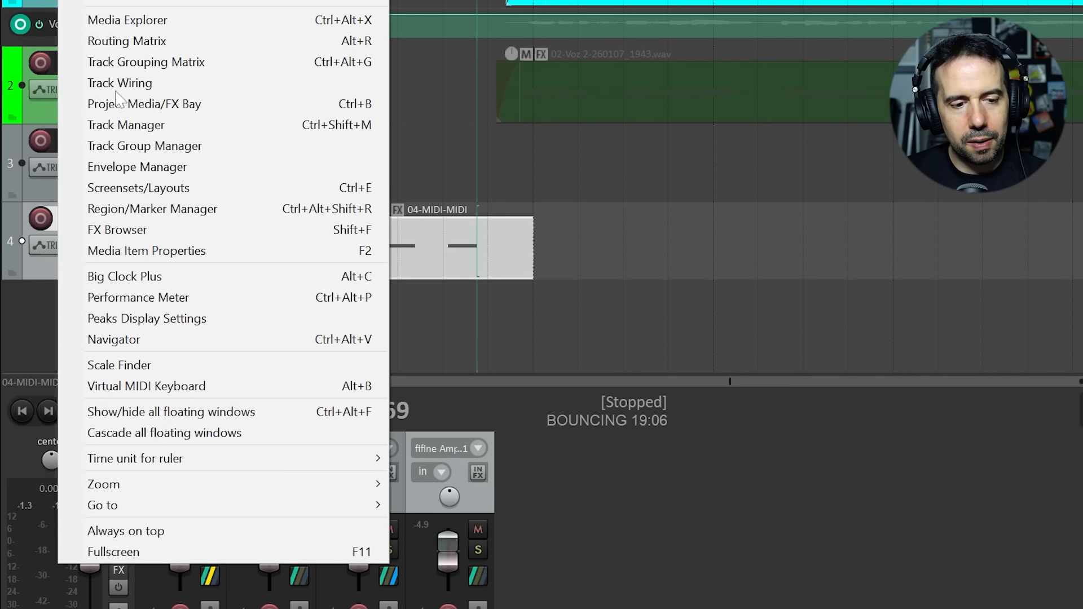
{"action": "left_click", "coordinate": [135, 387]}
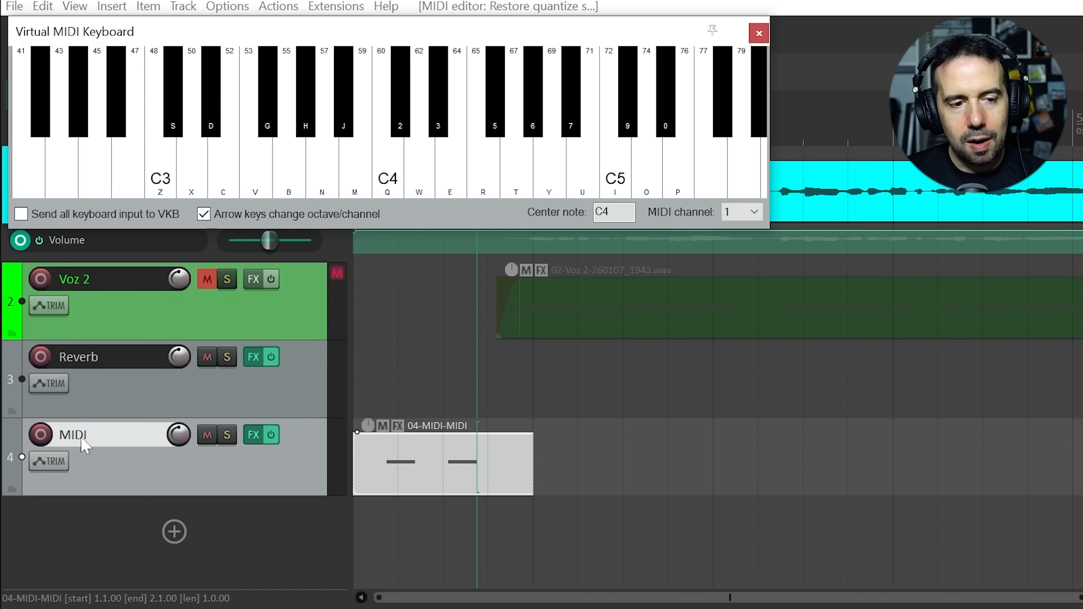
{"action": "left_click", "coordinate": [40, 434]}
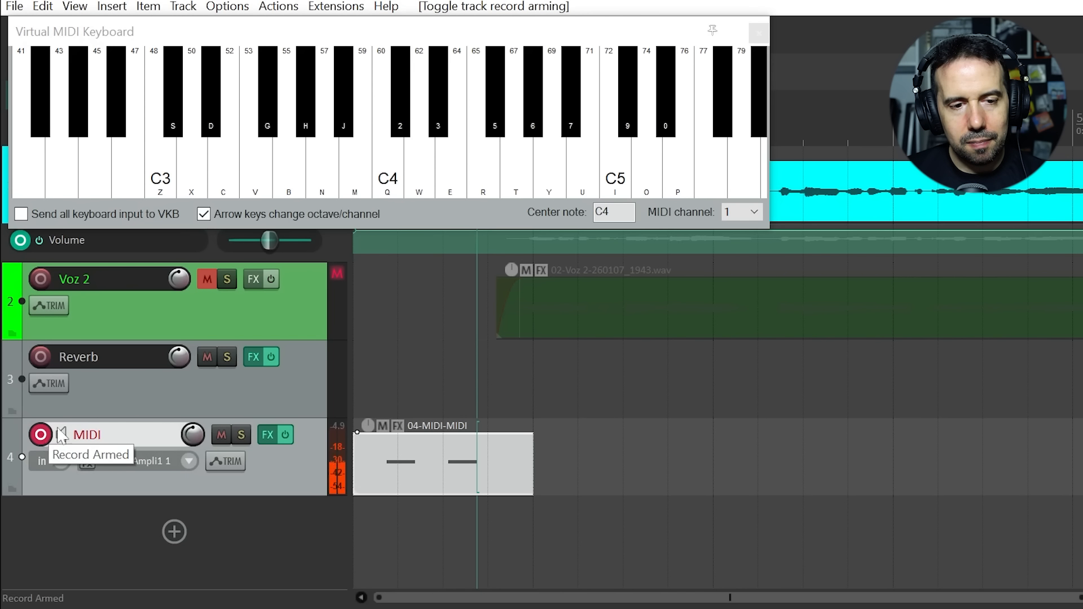
{"action": "left_click", "coordinate": [188, 460]}
{"action": "mouse_move", "coordinate": [293, 515]}
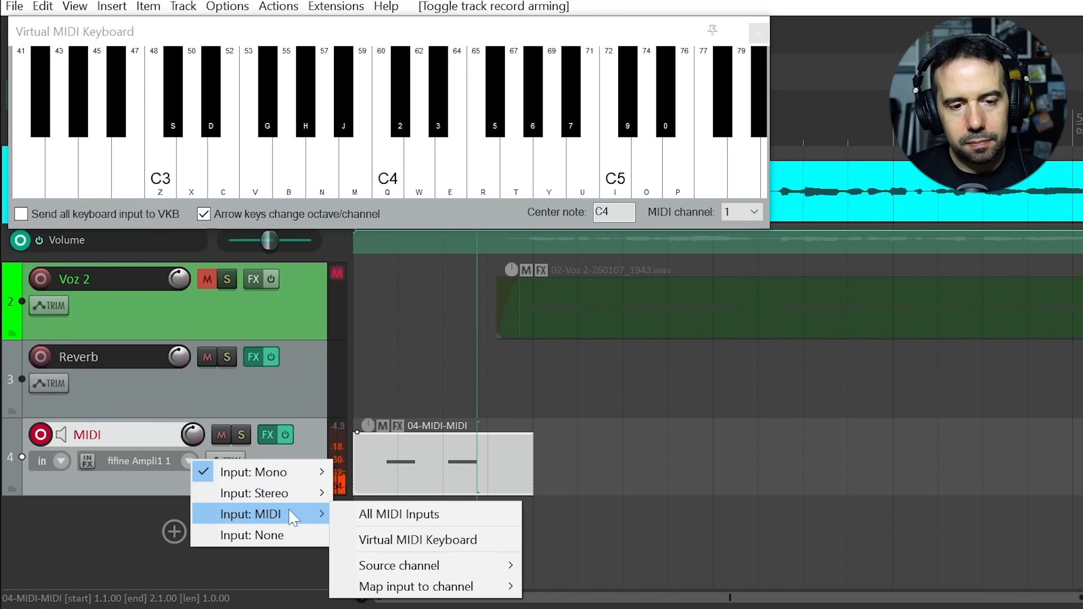
{"action": "left_click", "coordinate": [392, 542]}
Step: Audition notes on the virtual MIDI keyboard, playing its on-screen keys and the mapped letters C, B and N
{"action": "left_click_drag", "start_coordinate": [552, 142], "coordinate": [381, 141]}
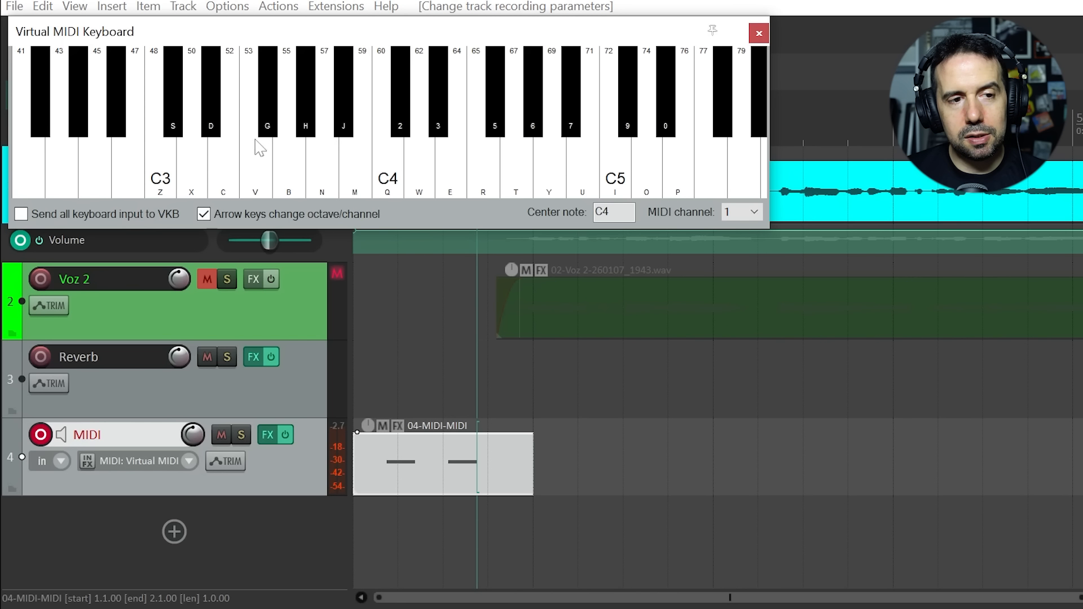
{"action": "mouse_move", "coordinate": [228, 149]}
{"action": "left_mouse_down"}
{"action": "mouse_move", "coordinate": [379, 150]}
{"action": "mouse_move", "coordinate": [508, 170]}
{"action": "left_mouse_up"}
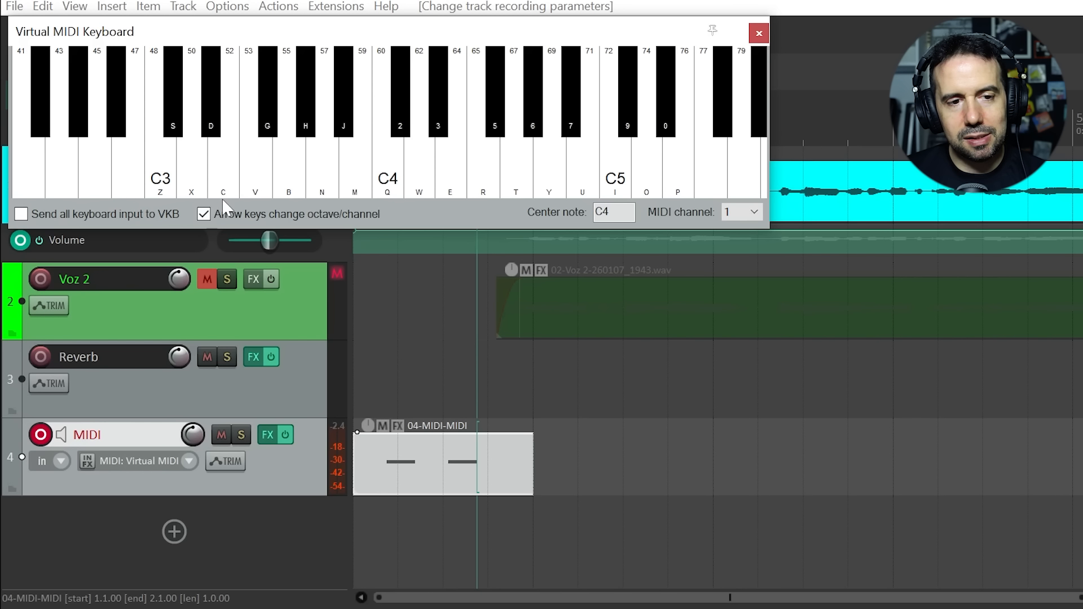
{"action": "key", "text": "c"}
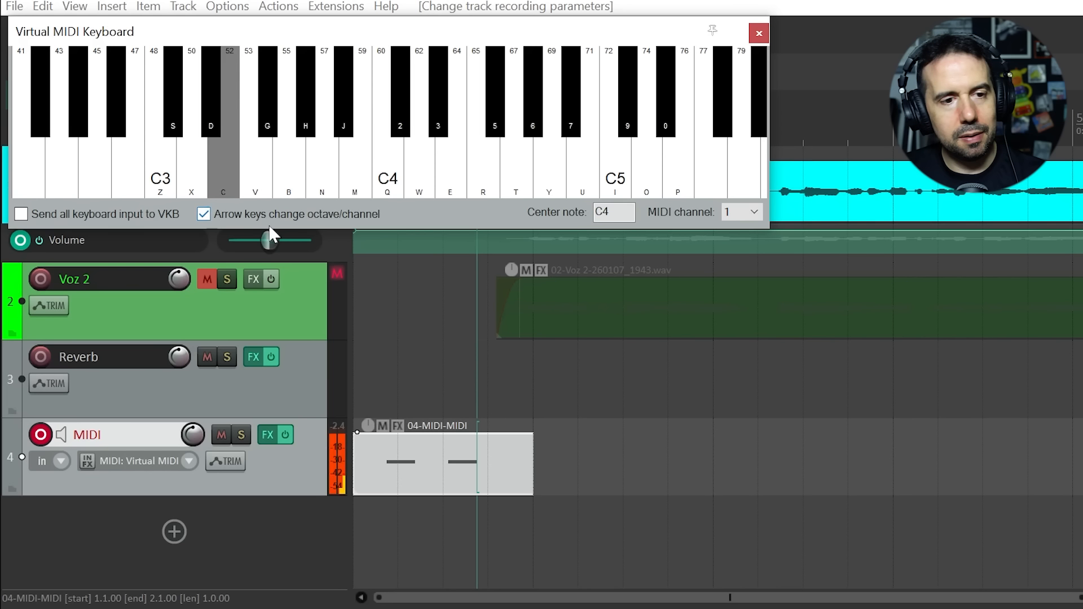
{"action": "key", "text": "b"}
{"action": "key", "text": "n"}
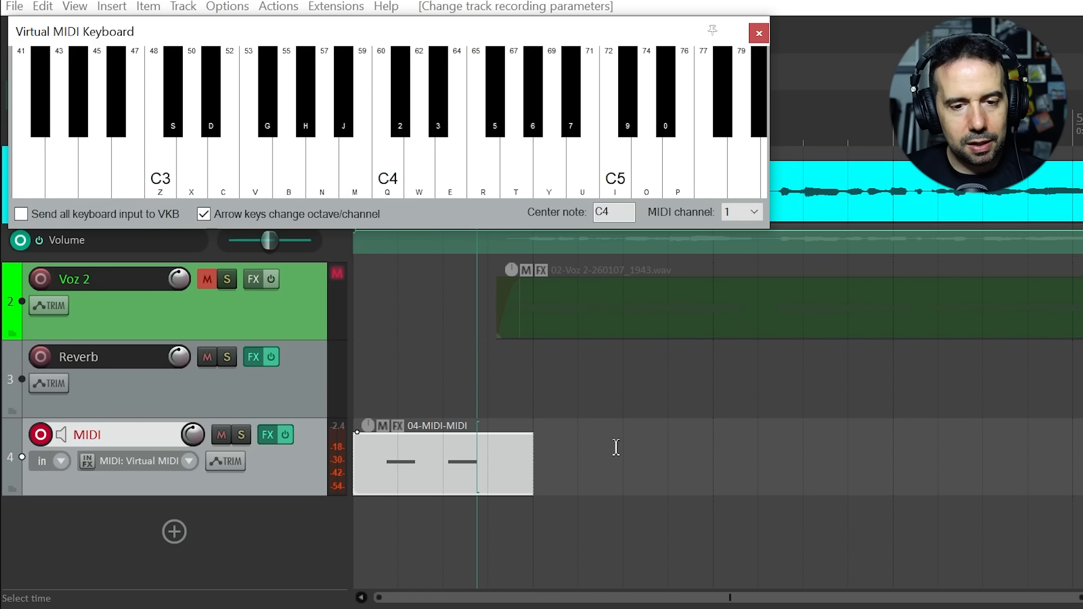
Step: Record a MIDI take on the MIDI track from 2.1.60, playing on-screen keys and the mapped letters V, B and N, and stop
{"action": "left_click", "coordinate": [558, 450]}
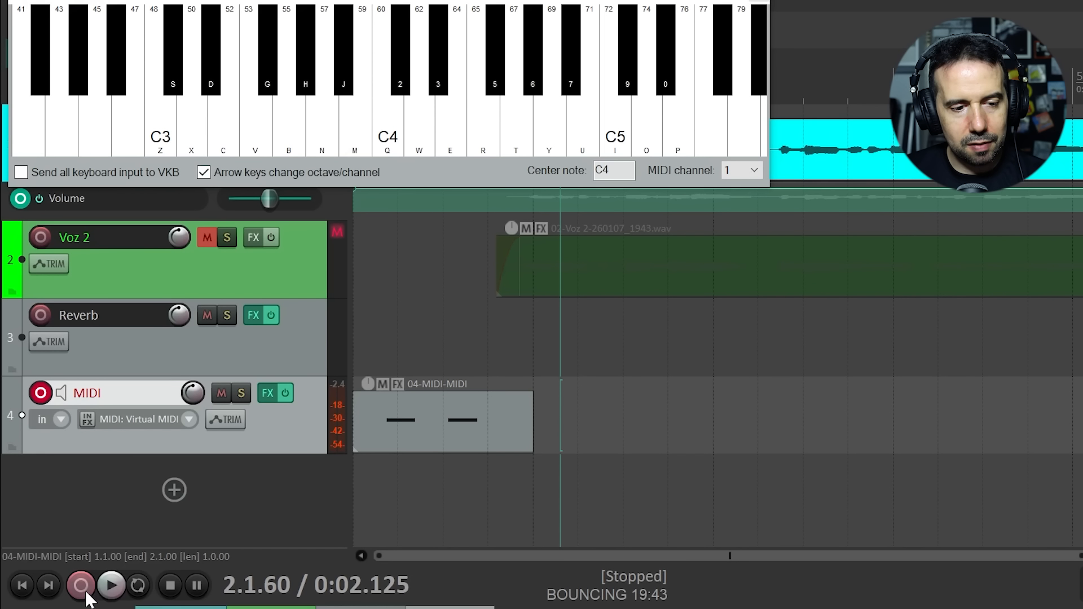
{"action": "left_click", "coordinate": [83, 589]}
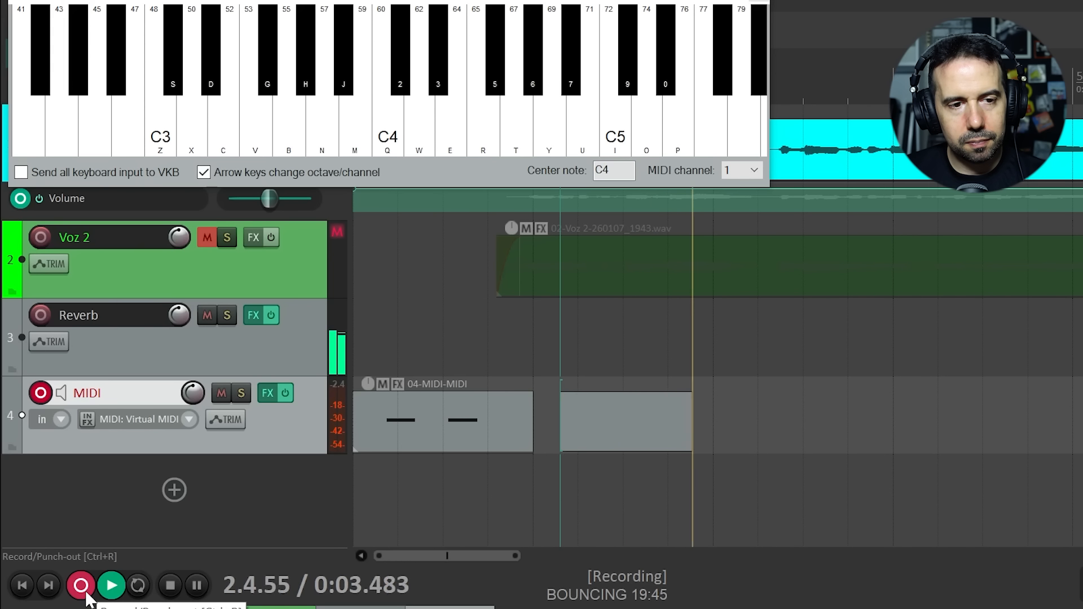
{"action": "left_click", "coordinate": [302, 104]}
{"action": "left_click", "coordinate": [470, 111]}
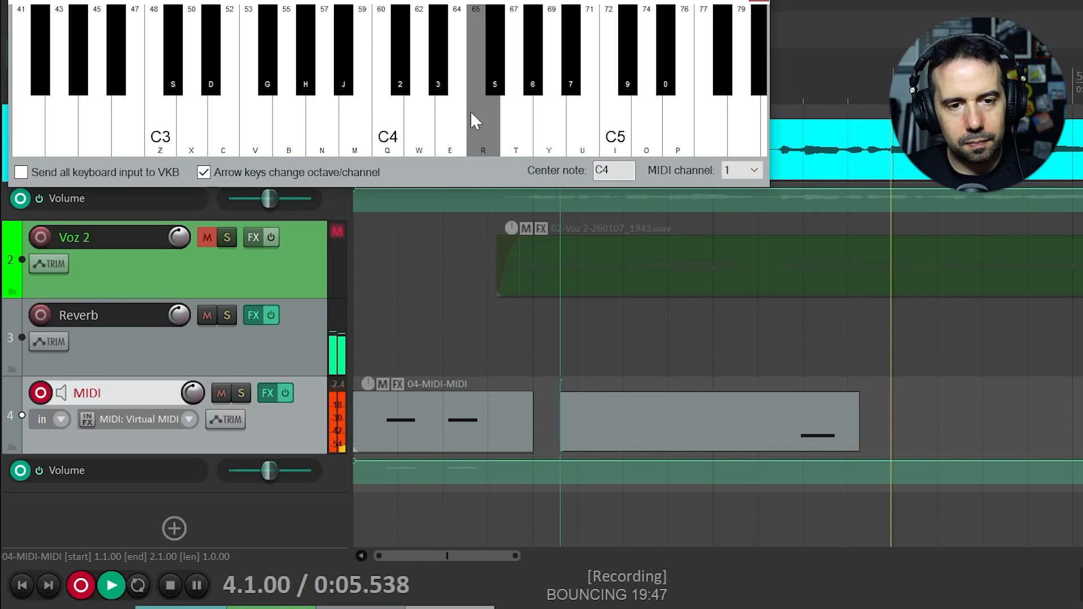
{"action": "key", "text": "v"}
{"action": "key", "text": "b"}
{"action": "key", "text": "n"}
{"action": "key", "text": "space"}
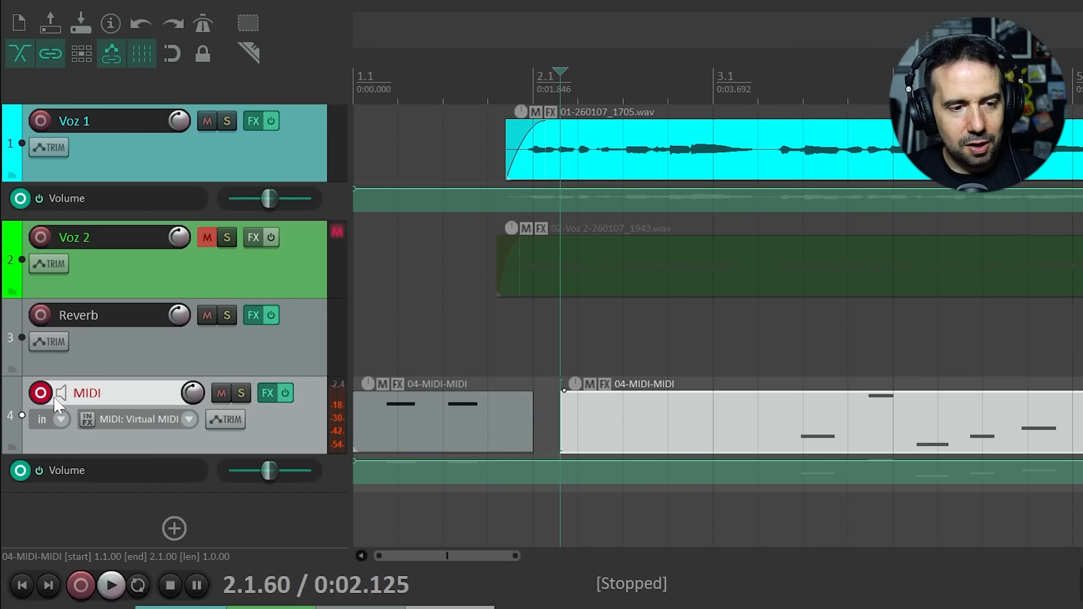
Step: Disarm the MIDI track, mute the MIDI and Reverb tracks, and unmute Voz 2
{"action": "left_click", "coordinate": [40, 392]}
{"action": "left_click", "coordinate": [207, 392]}
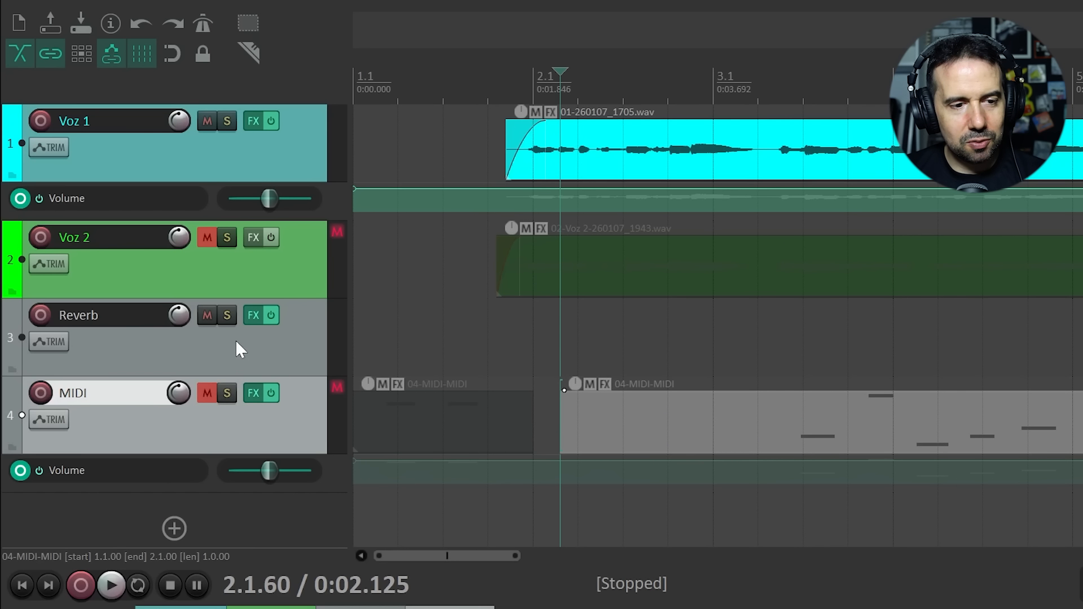
{"action": "left_click", "coordinate": [209, 239]}
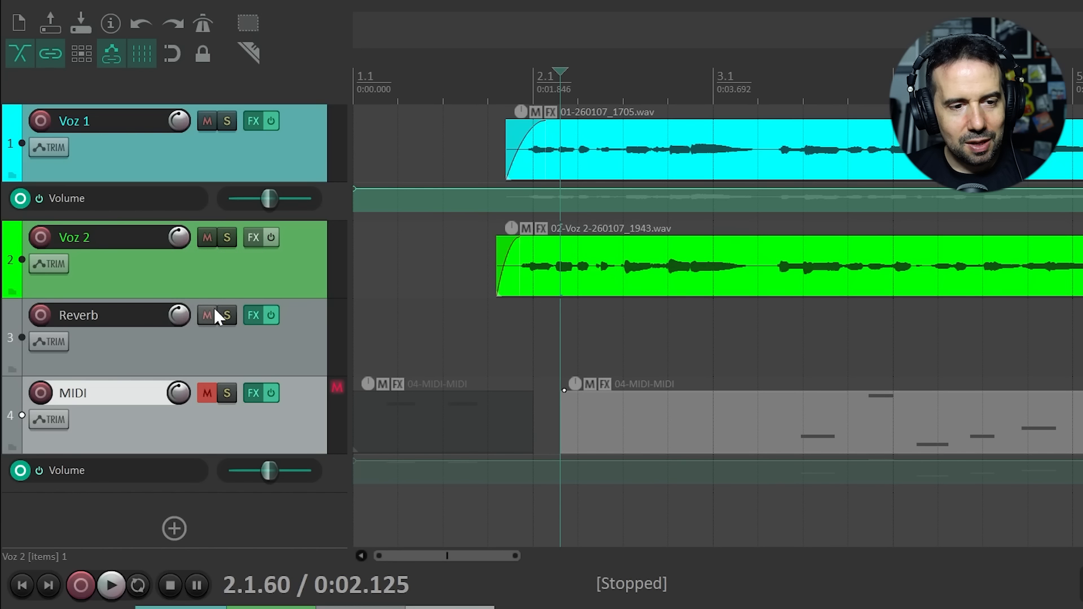
{"action": "left_click", "coordinate": [212, 315]}
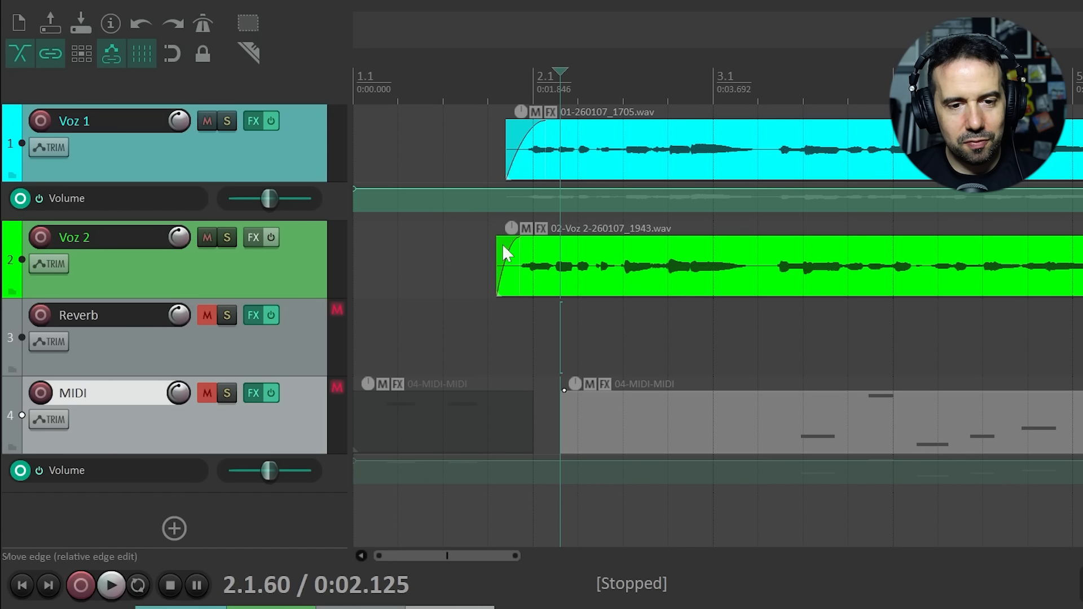
Step: Play back both vocal tracks from 1.4.52, near the start of their clips, and stop
{"action": "left_click", "coordinate": [510, 322]}
{"action": "key", "text": "space"}
{"action": "key", "text": "space"}
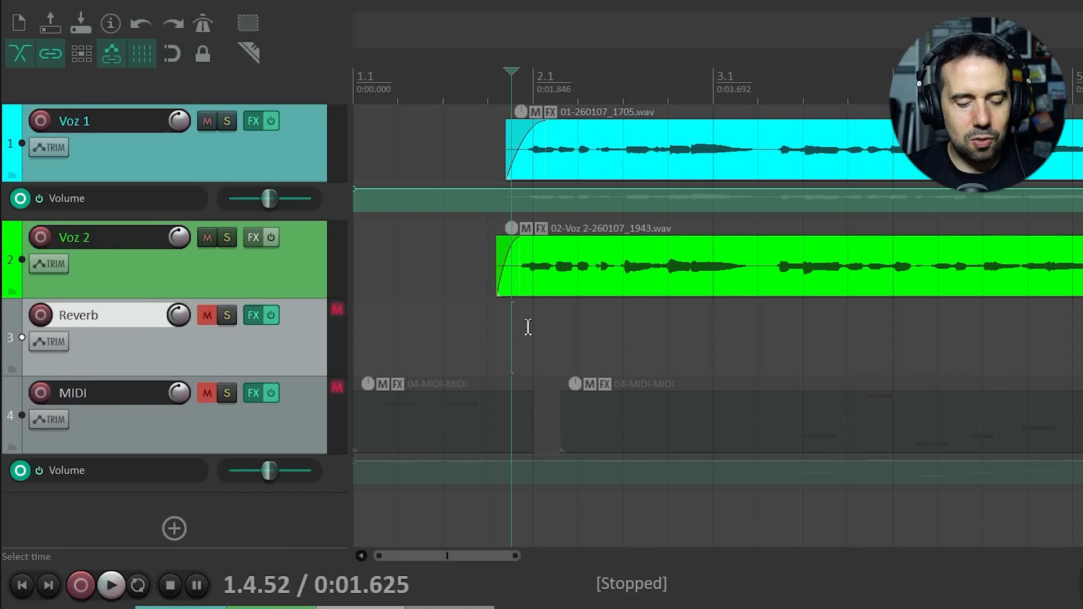
Step: Open the Render to File settings, set the bounds to Time selection, and make a time selection from 1.4.04 to 5.3.36 around both vocal clips
{"action": "key", "text": "ctrl+alt+r"}
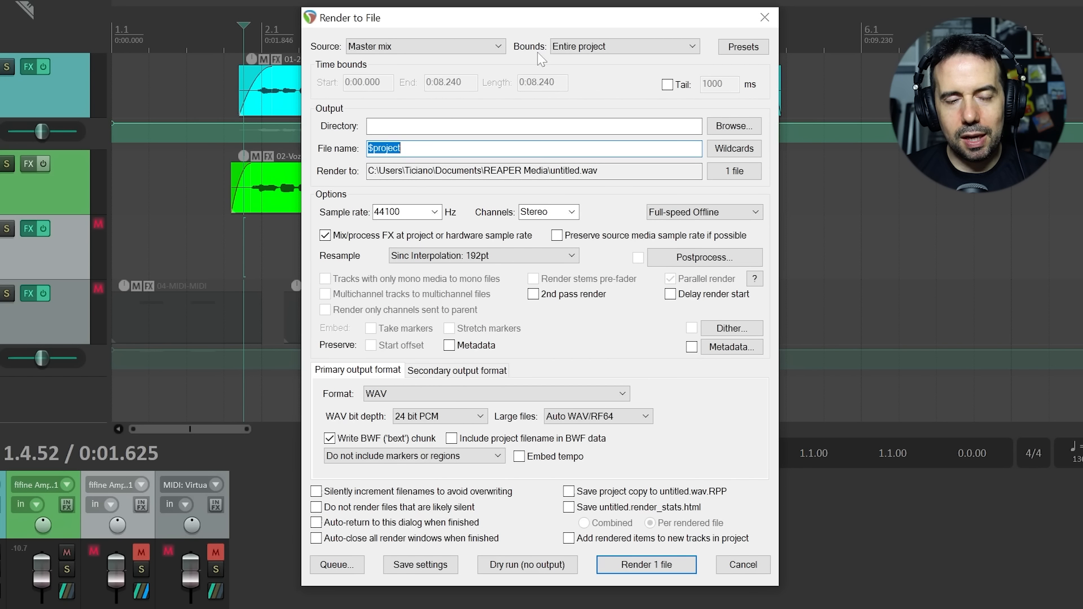
{"action": "left_click", "coordinate": [577, 49]}
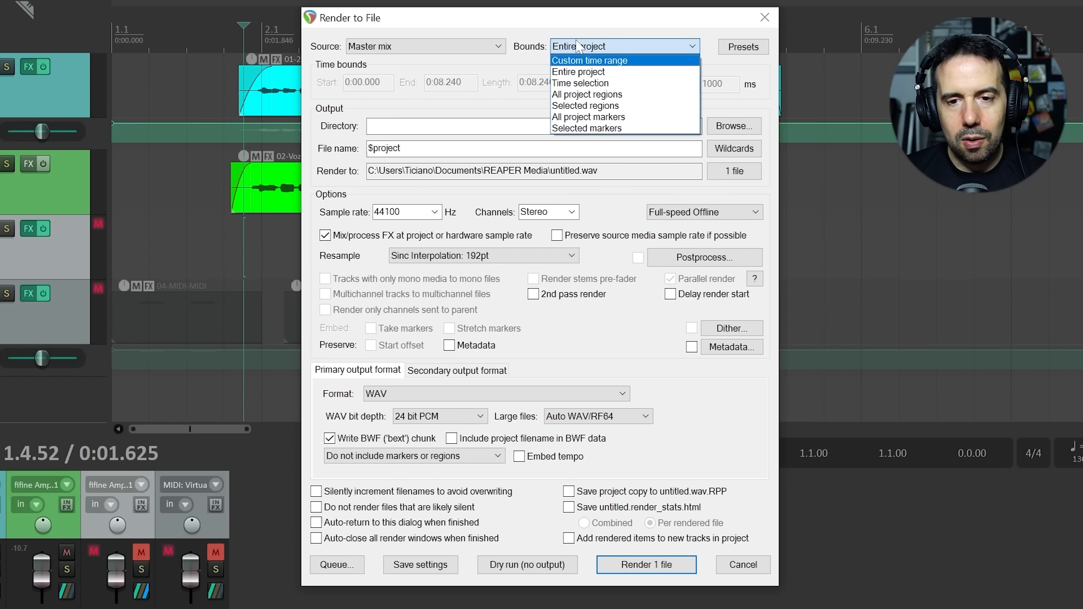
{"action": "left_click", "coordinate": [581, 85]}
{"action": "left_click_drag", "start_coordinate": [594, 22], "coordinate": [555, 222]}
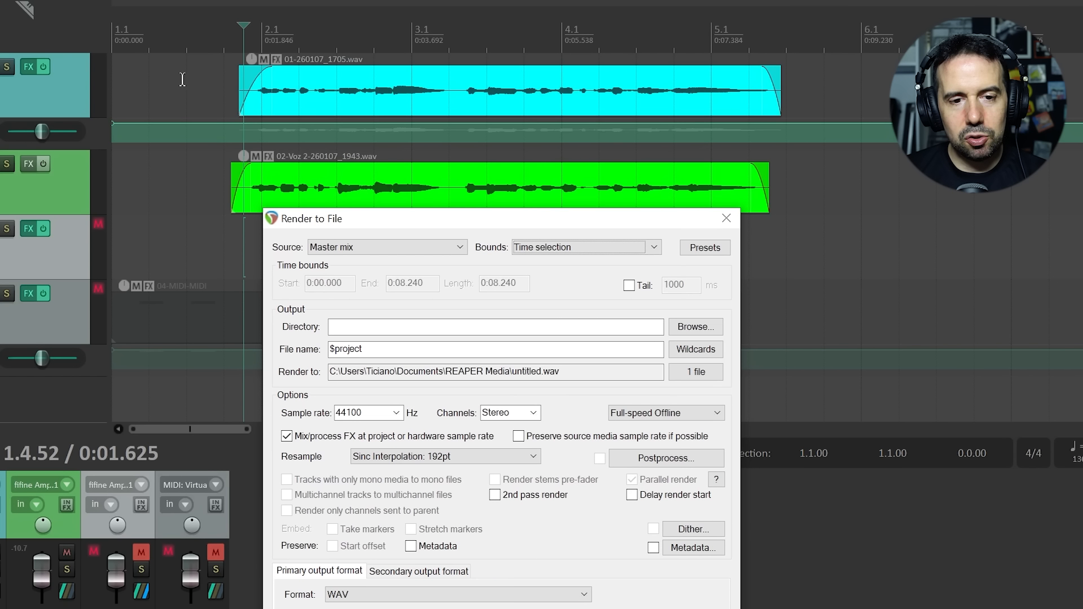
{"action": "left_click_drag", "start_coordinate": [224, 77], "coordinate": [796, 77]}
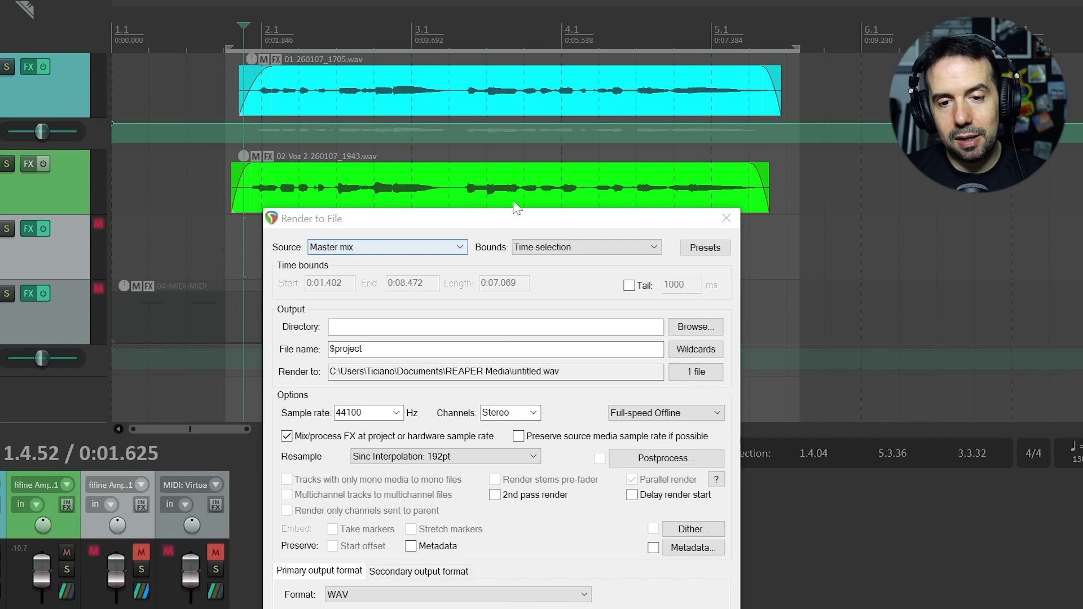
{"action": "left_click_drag", "start_coordinate": [506, 219], "coordinate": [509, 194]}
{"action": "left_click", "coordinate": [518, 171]}
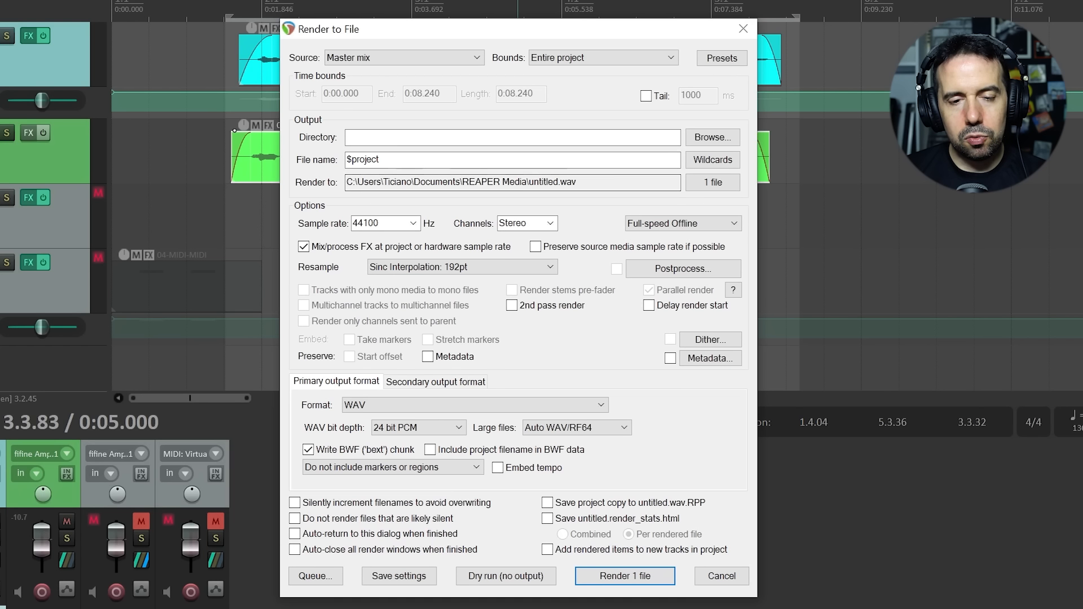
Step: Name the render file Como uma onda and set its format to MP3 at a constant bitrate of 320 kbps
{"action": "type", "text": "Como uma onda"}
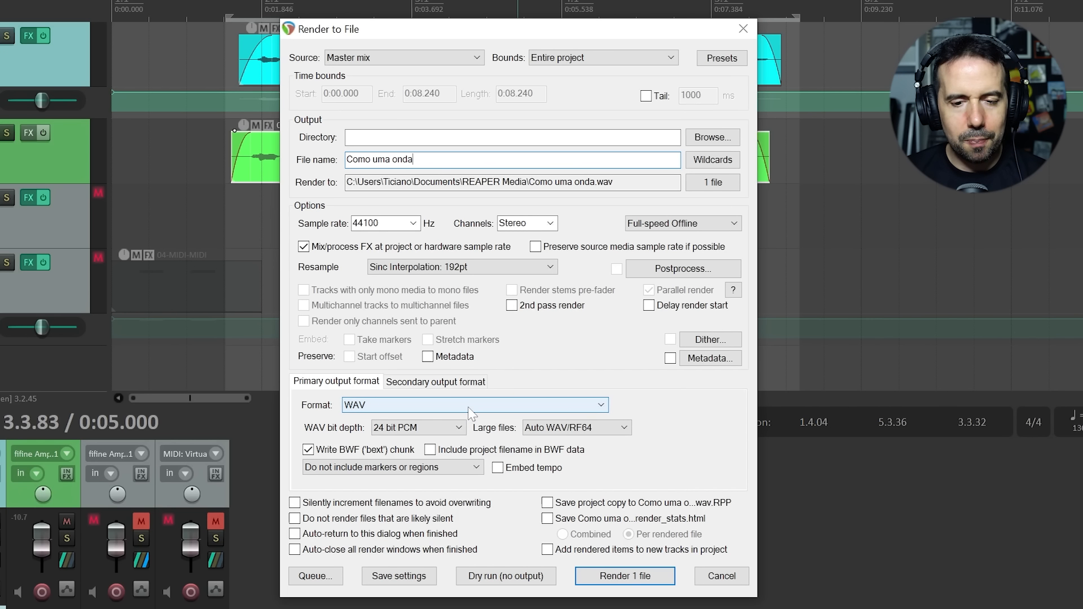
{"action": "left_click", "coordinate": [471, 413]}
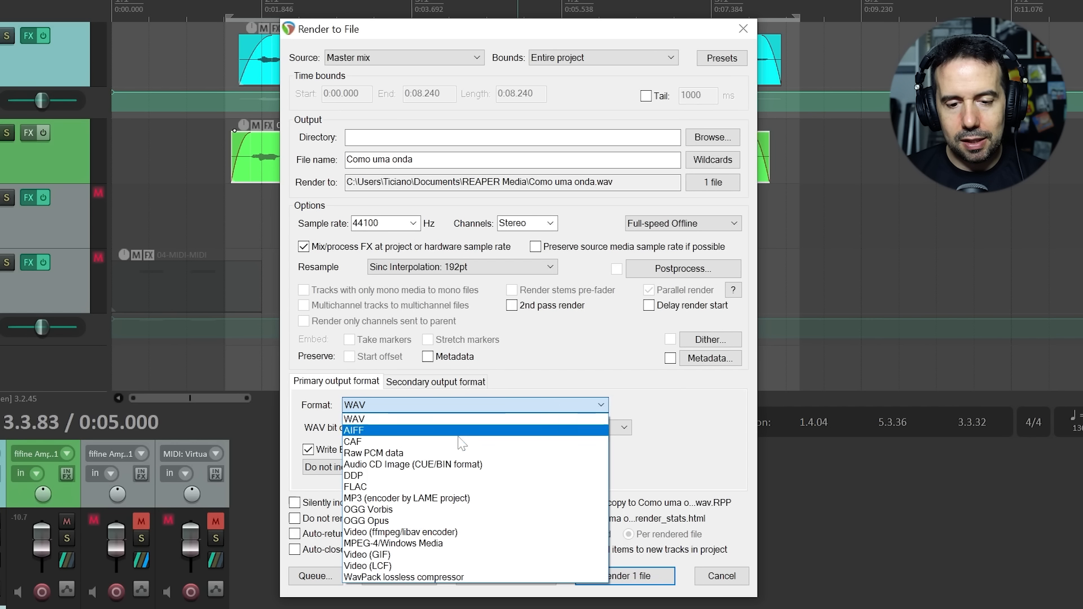
{"action": "left_click", "coordinate": [444, 498]}
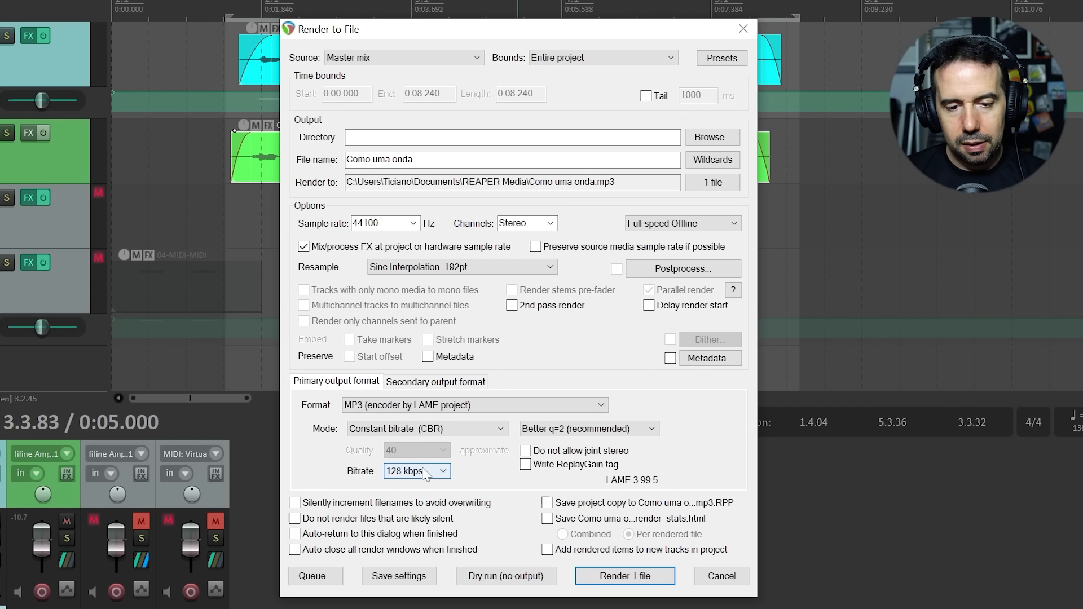
{"action": "left_click", "coordinate": [434, 471]}
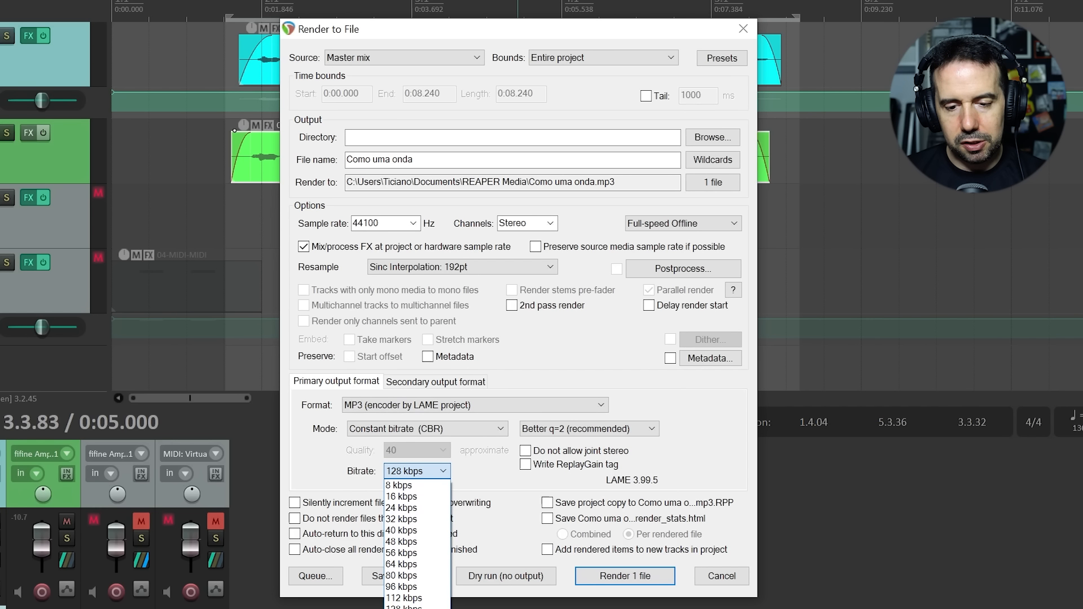
{"action": "left_click", "coordinate": [417, 608]}
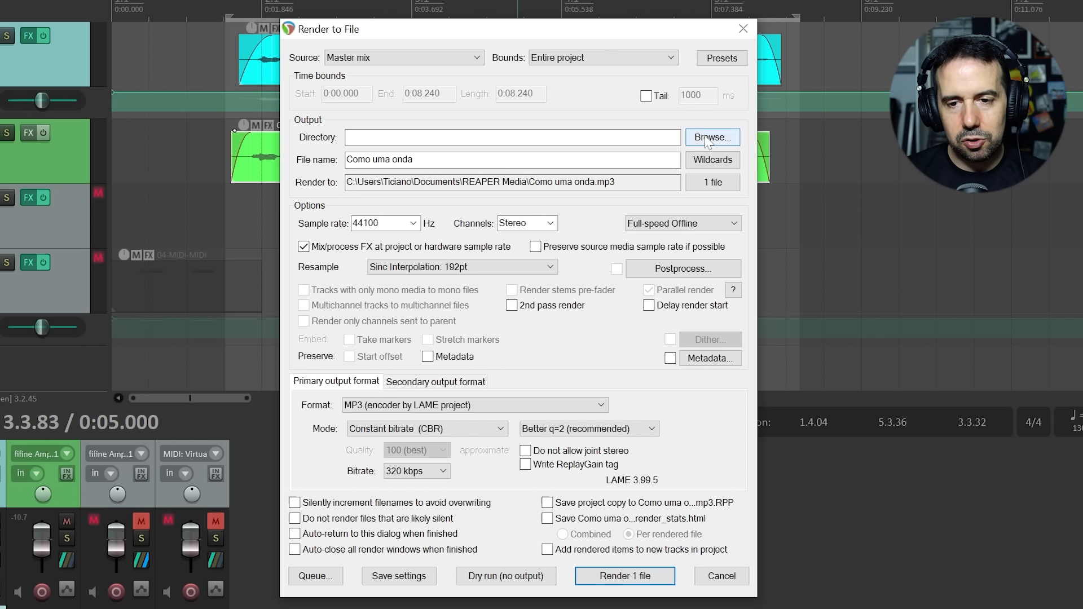
Step: Choose the Documentos folder as the output directory and render the time selection to the MP3 file
{"action": "left_click", "coordinate": [706, 139]}
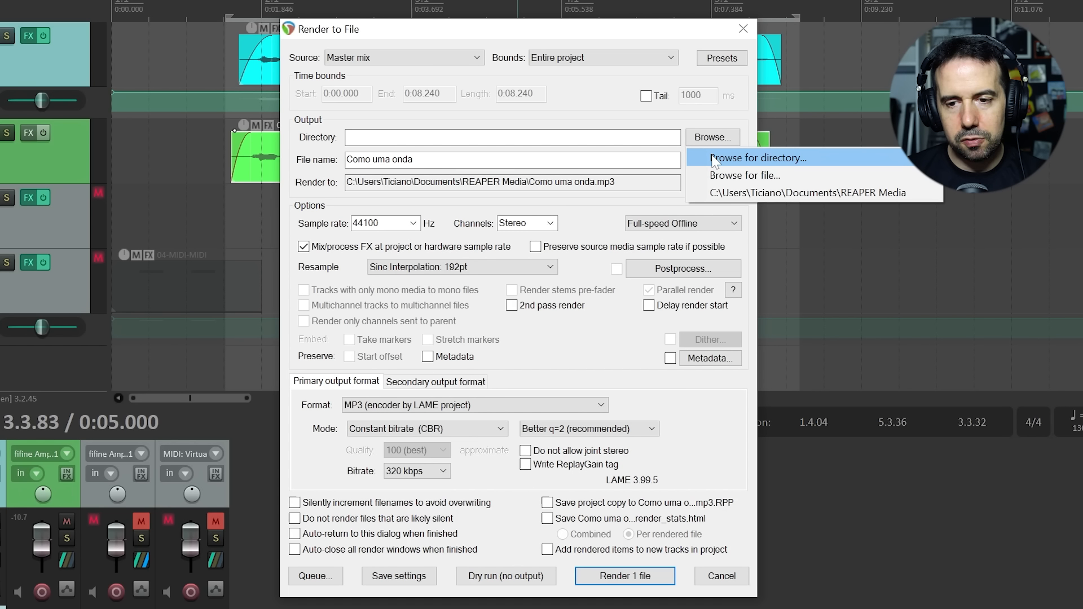
{"action": "left_click", "coordinate": [715, 160]}
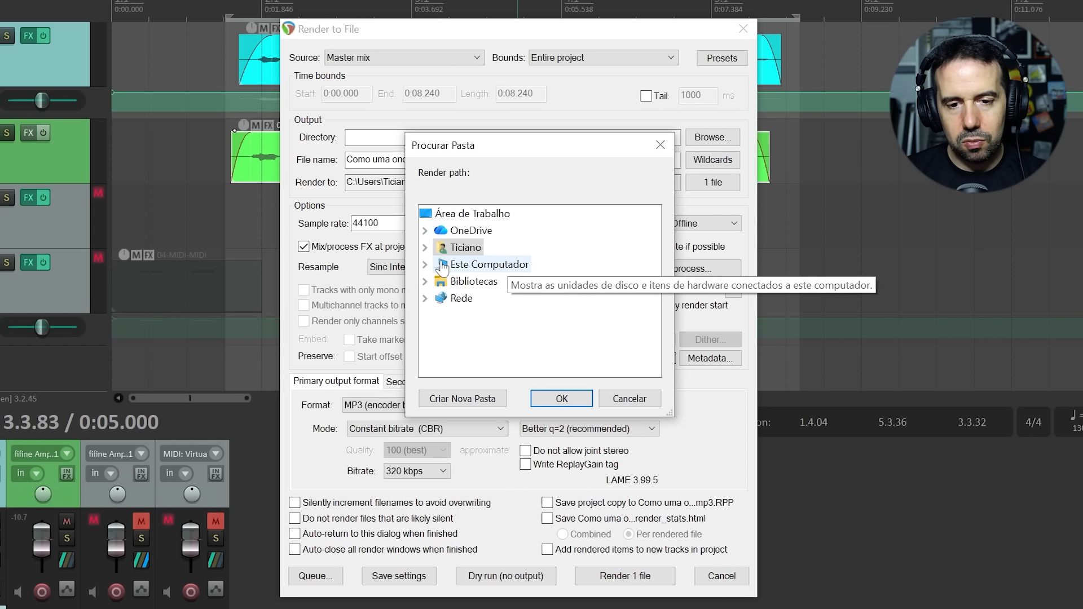
{"action": "left_click", "coordinate": [424, 246]}
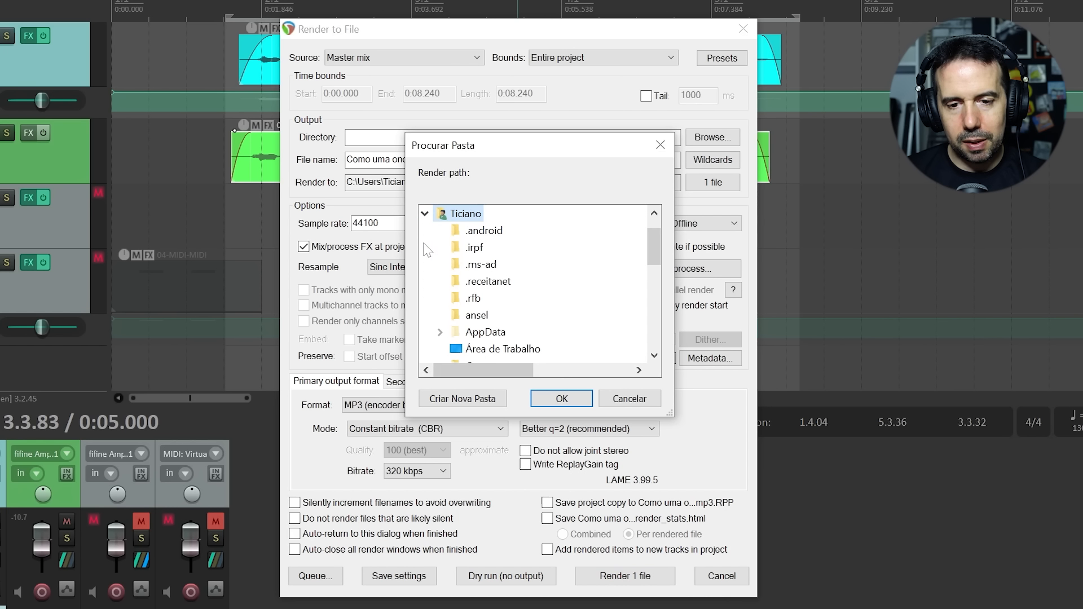
{"action": "scroll", "coordinate": [452, 265], "scroll_direction": "down", "scroll_amount": 3}
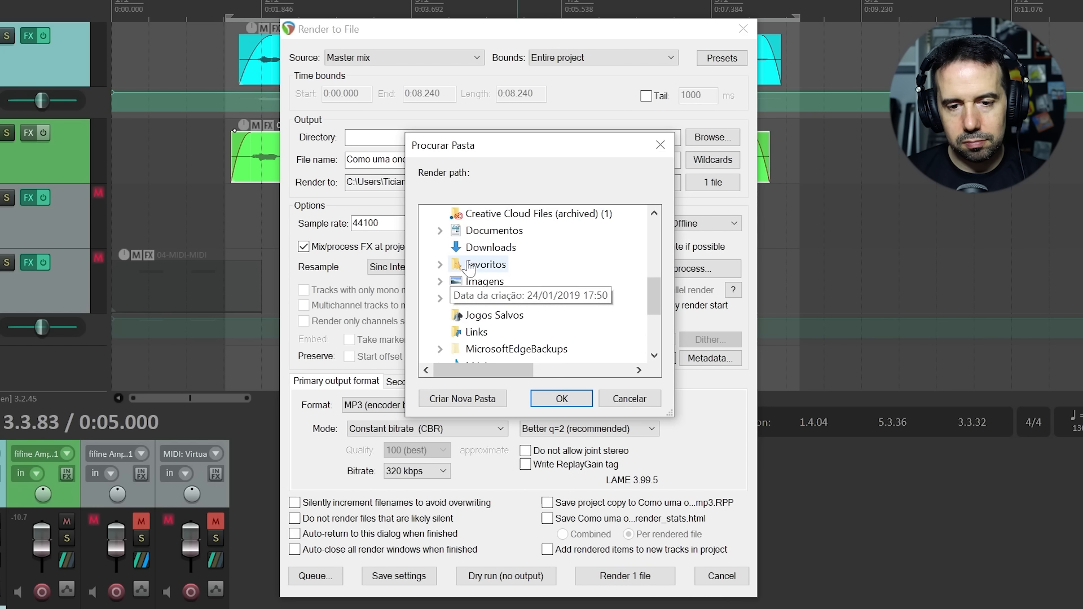
{"action": "left_click", "coordinate": [496, 231]}
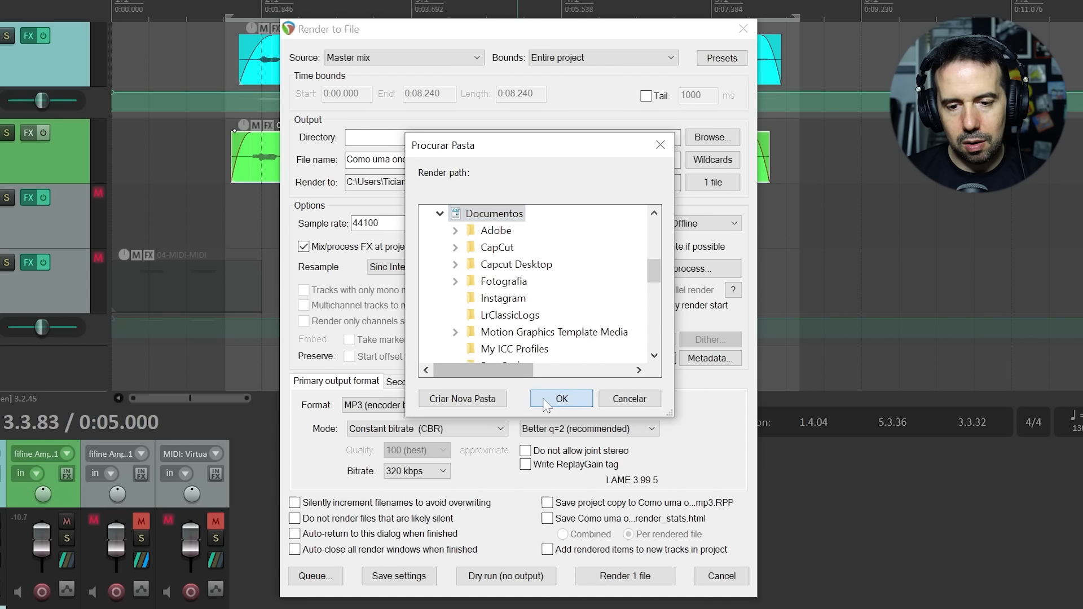
{"action": "left_click", "coordinate": [561, 398]}
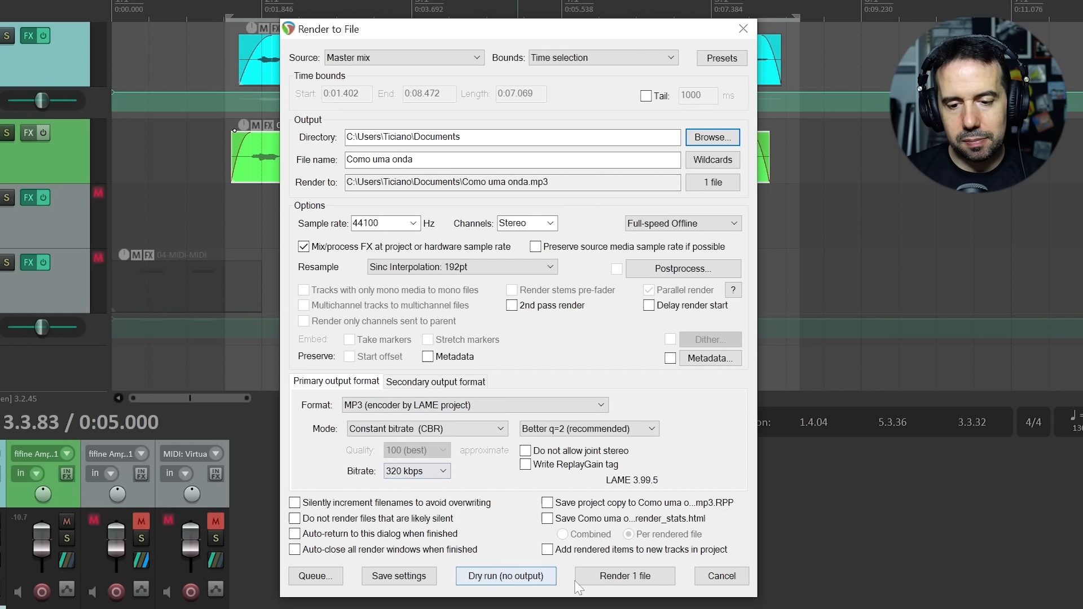
{"action": "left_click", "coordinate": [578, 584]}
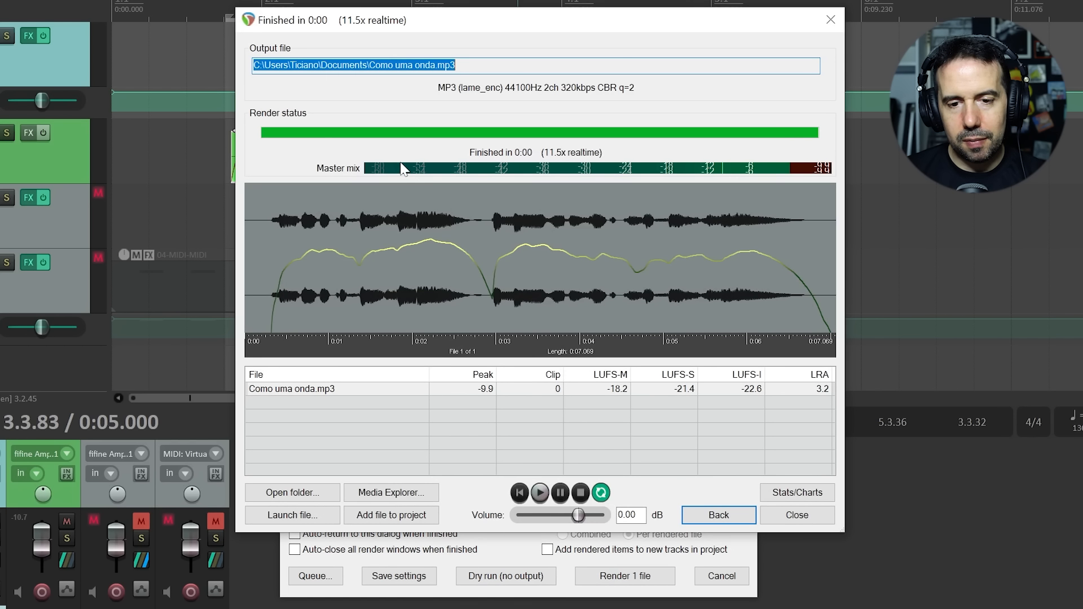